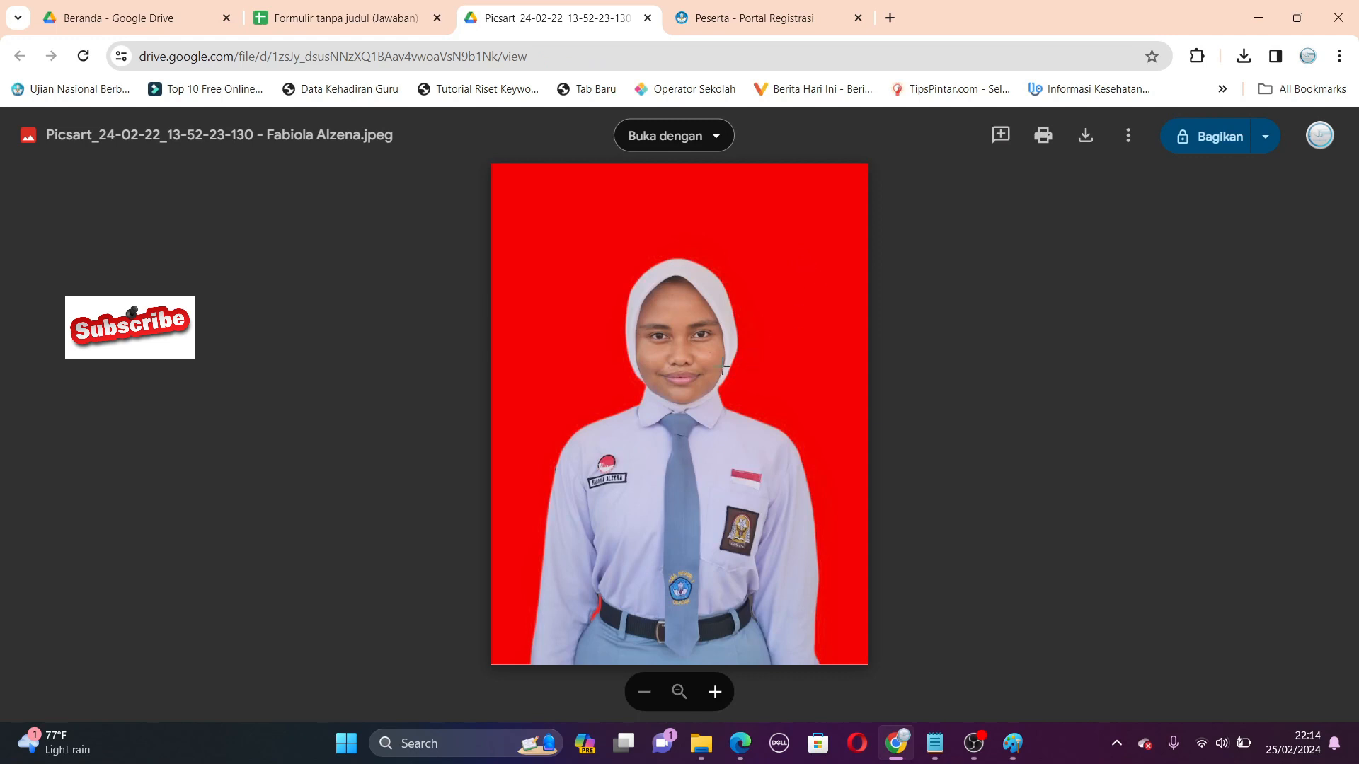
Download the student's photo from Drive and show it in the Downloads folder.
left_click(1085, 136)
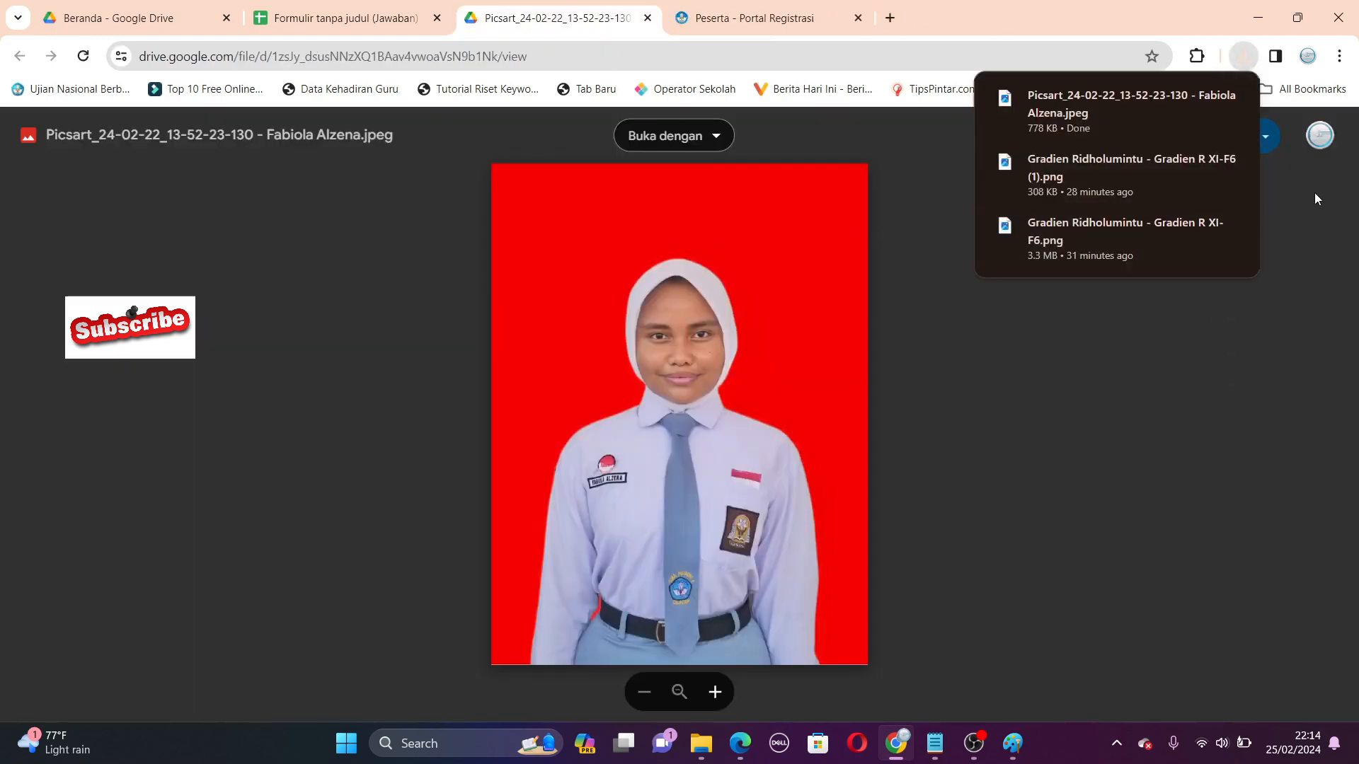
left_click(1199, 98)
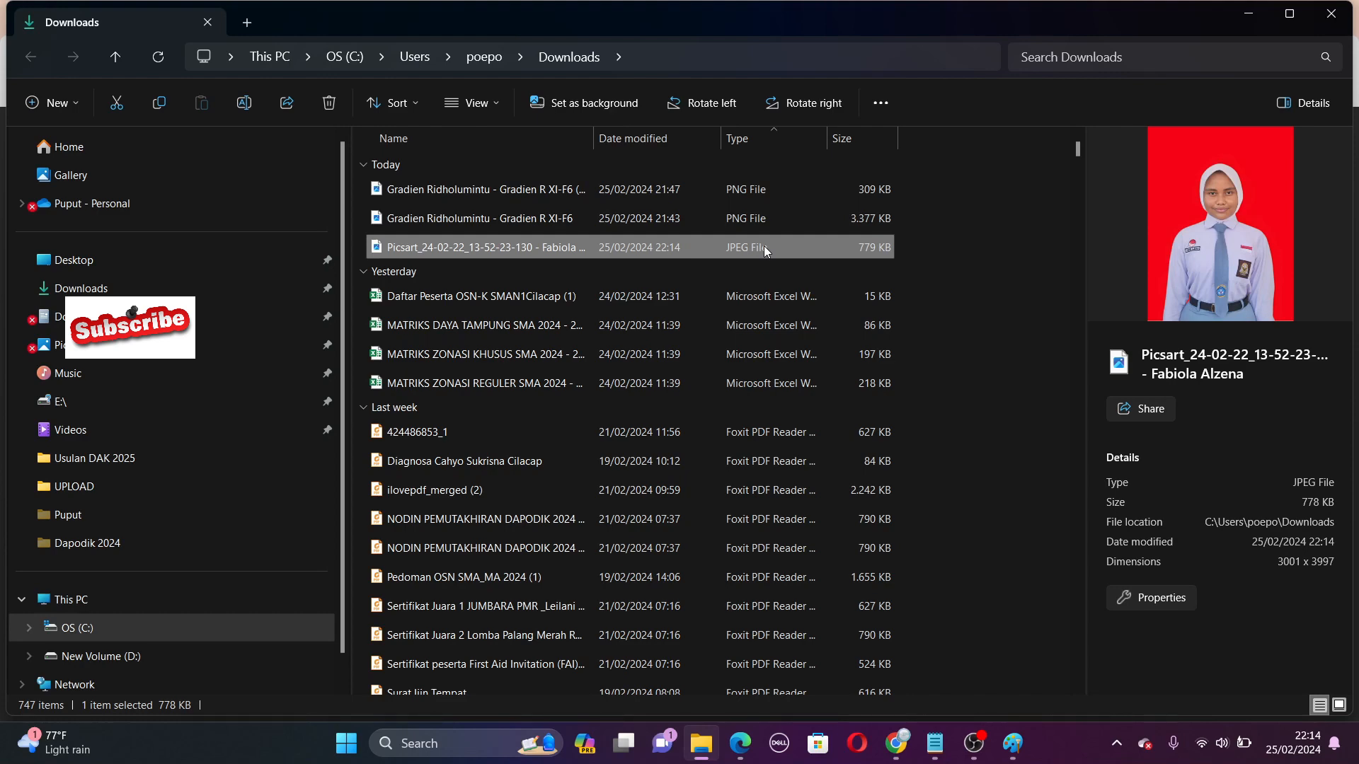
Open the downloaded Picsart JPEG in Paint using Open with.
right_click(491, 249)
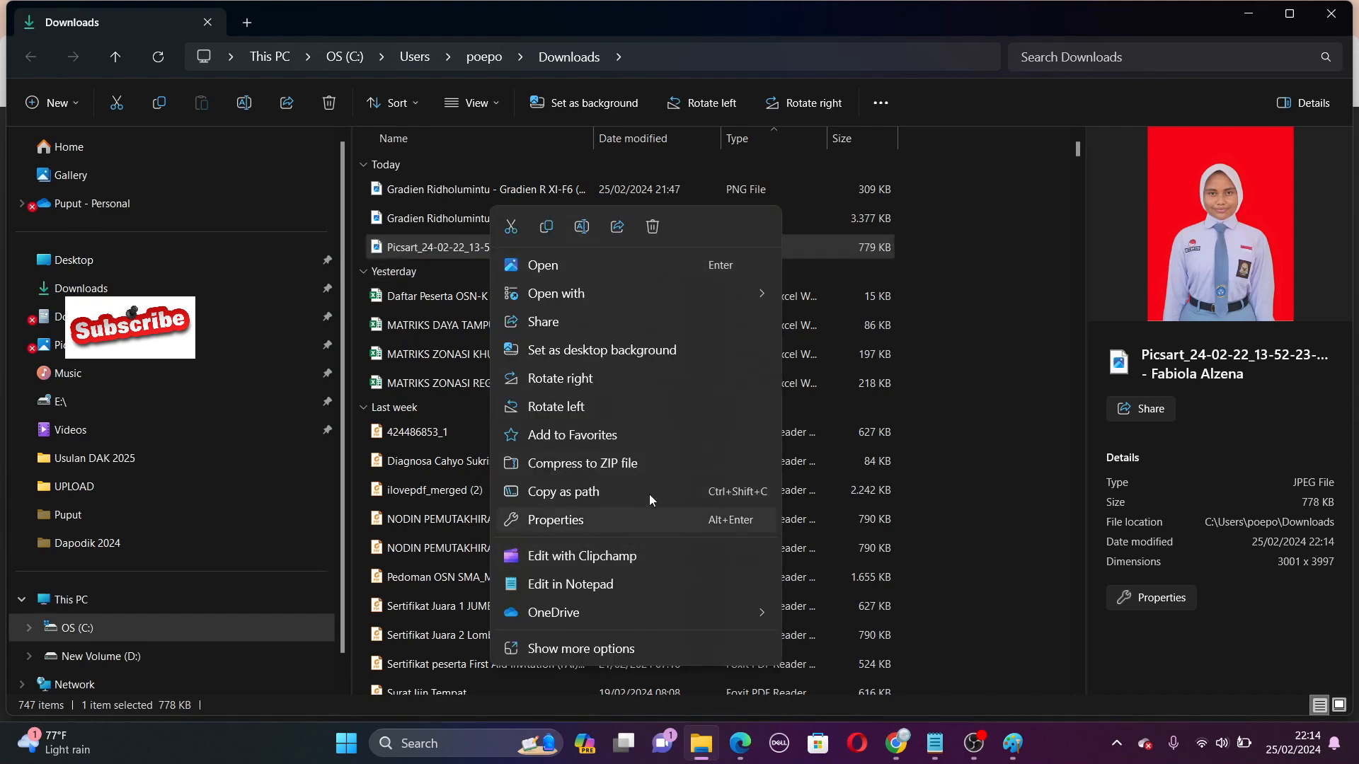
mouse_move(667, 294)
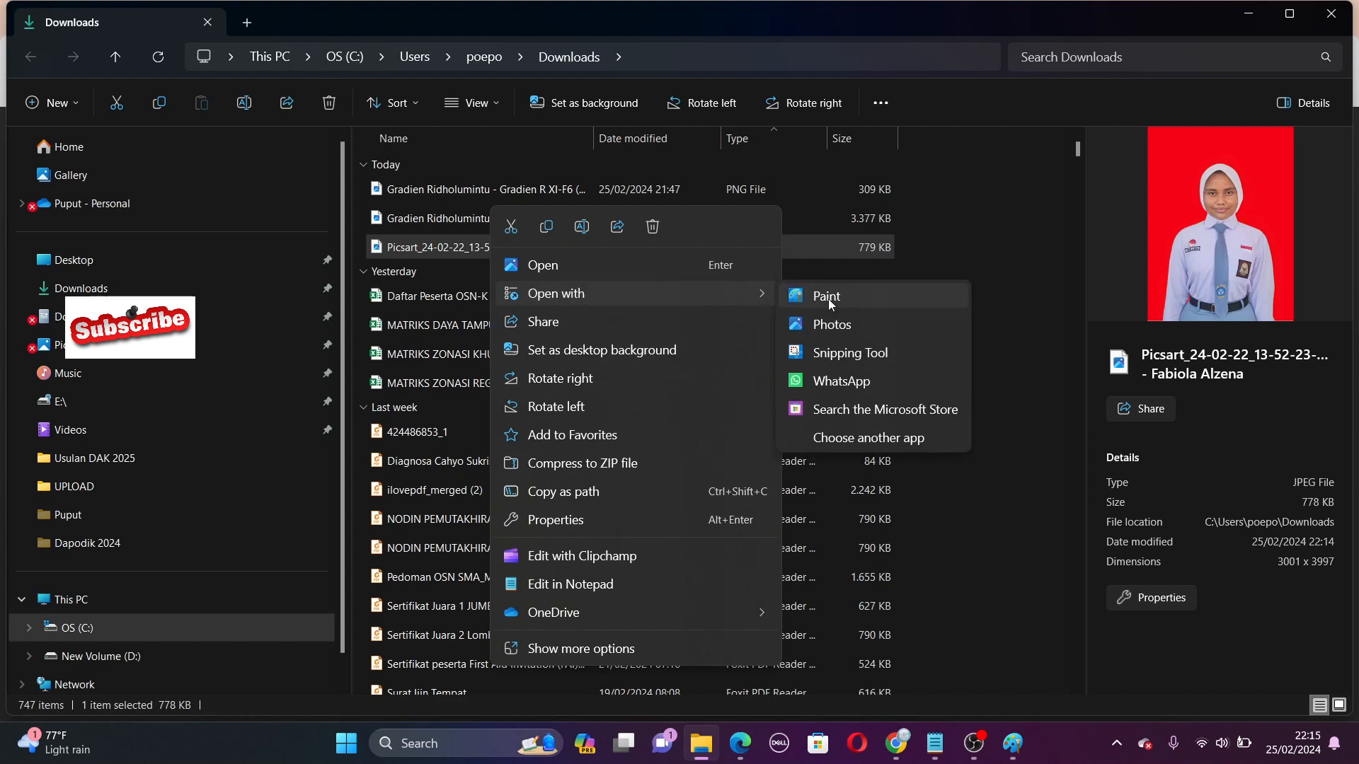
left_click(828, 299)
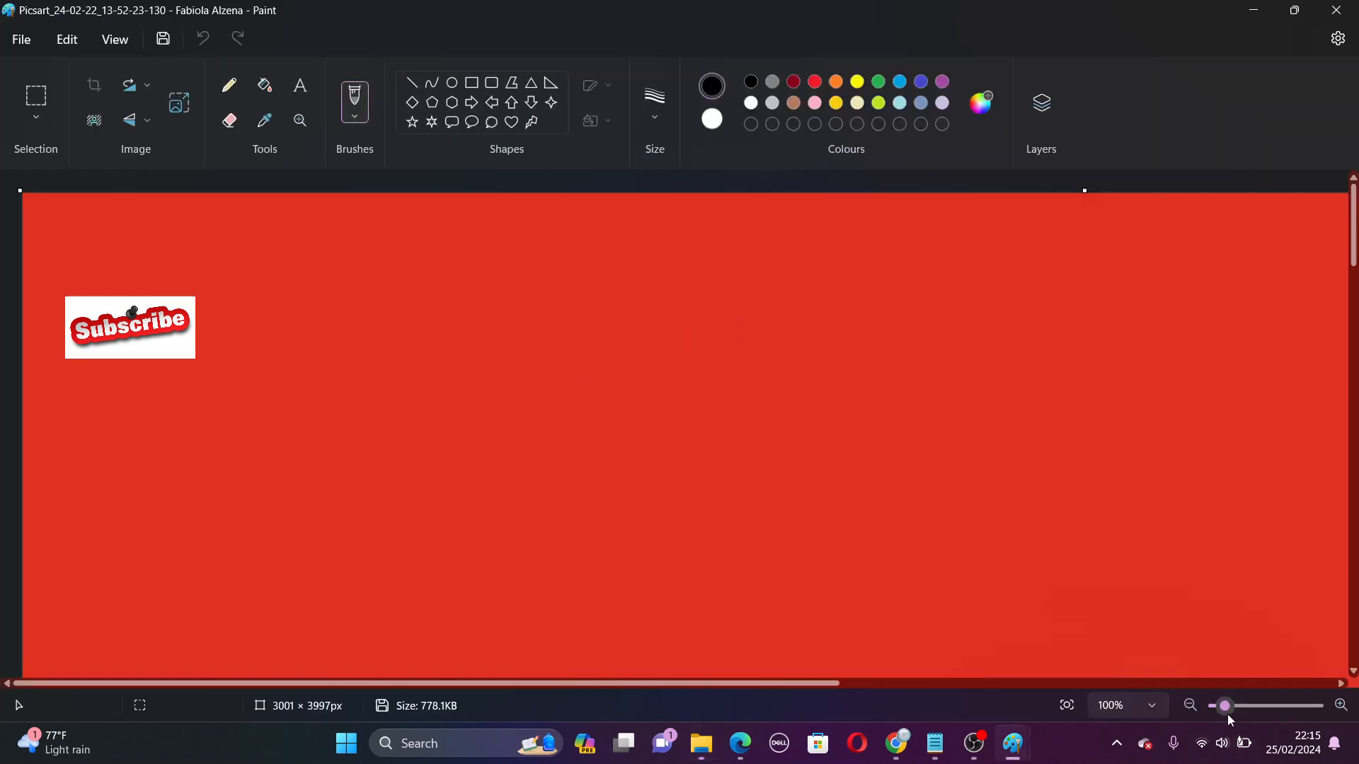
Crop the photo canvas to 1900 × 2488 px around the student's upper body.
left_click_drag(1225, 706, 1212, 707)
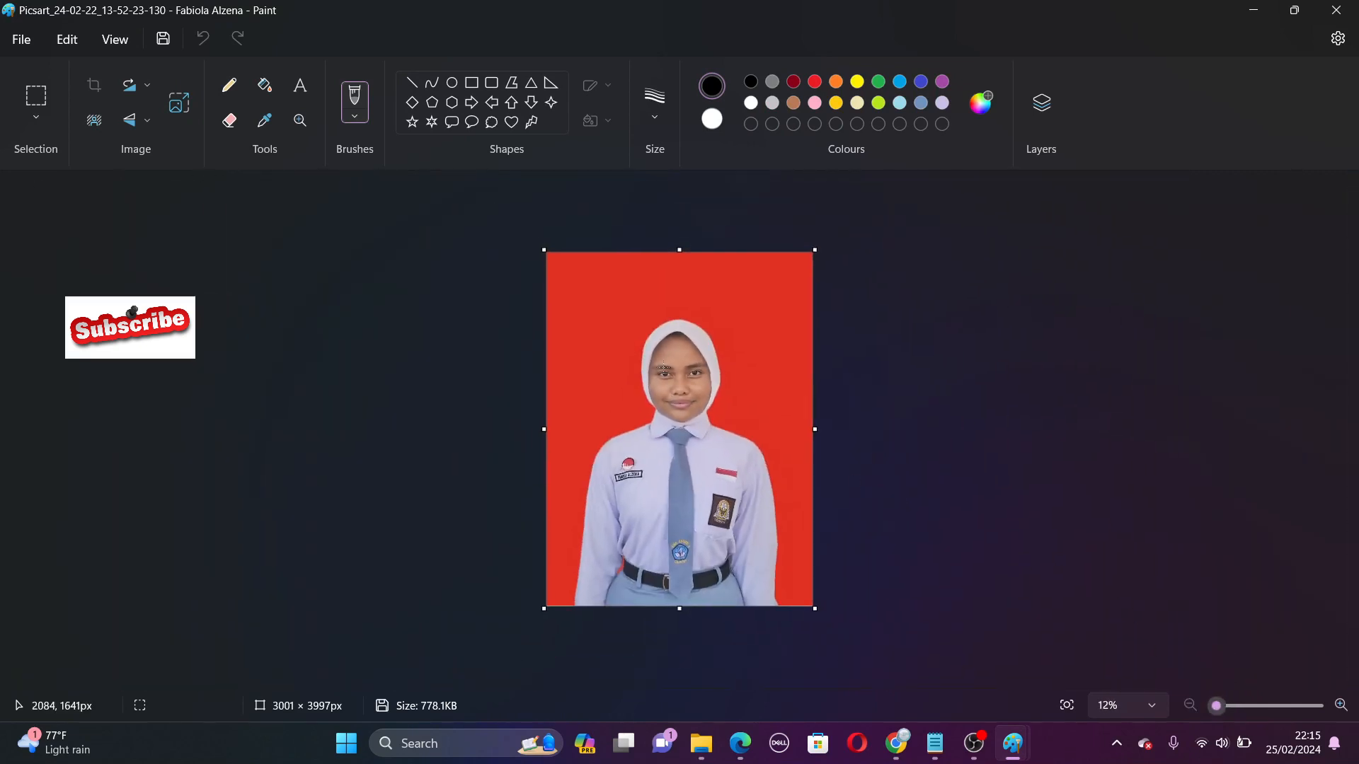
left_click_drag(543, 249, 587, 305)
left_click_drag(793, 278, 740, 281)
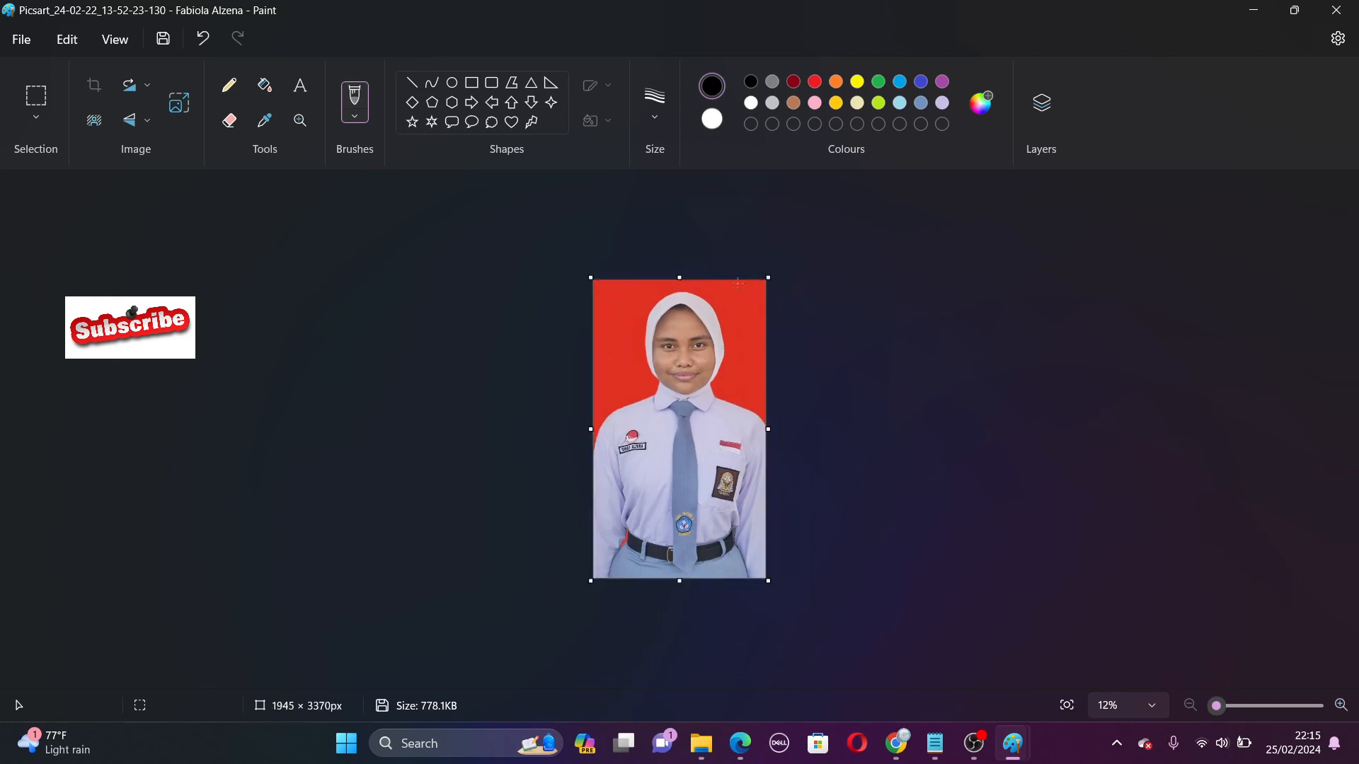
left_click_drag(677, 582, 687, 503)
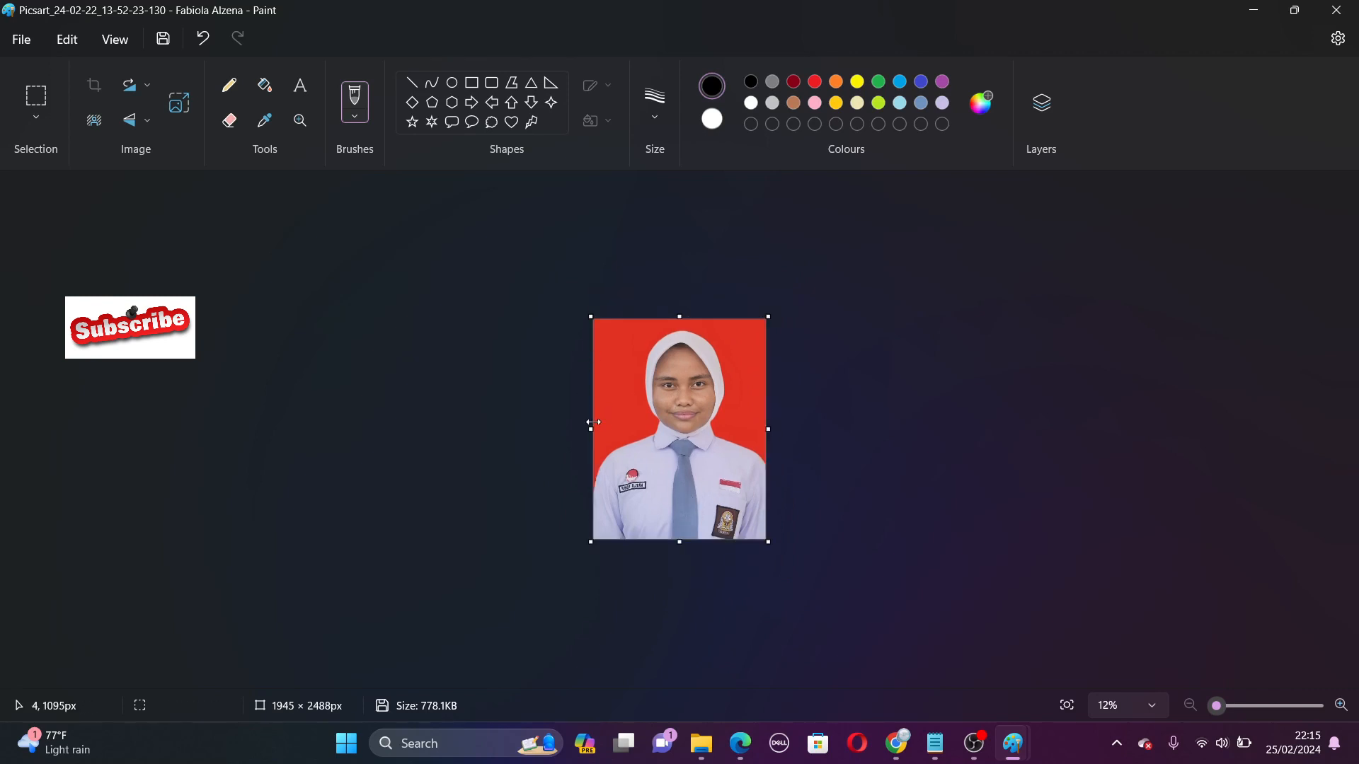
left_click_drag(591, 429, 598, 436)
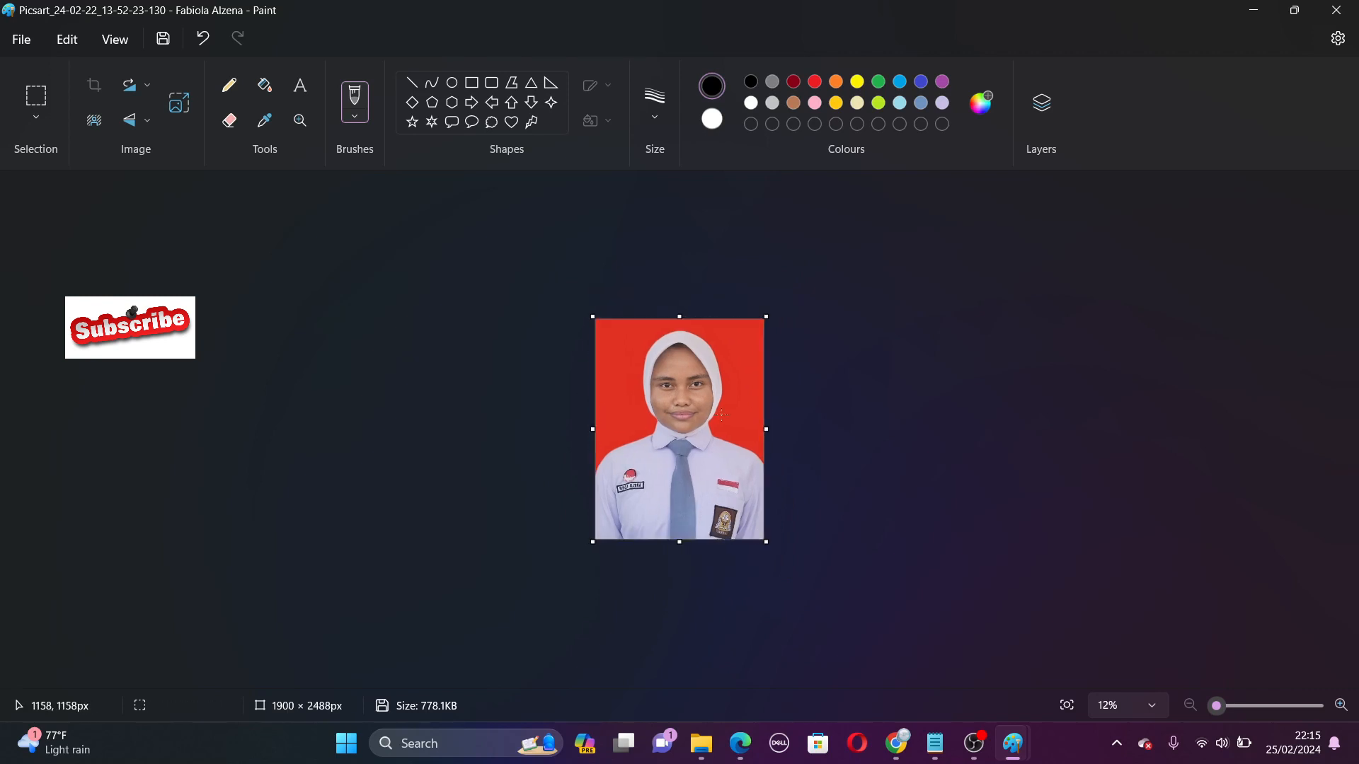
Save the cropped photo over the original JPEG.
left_click(20, 41)
left_click(64, 184)
key("alt+Tab")
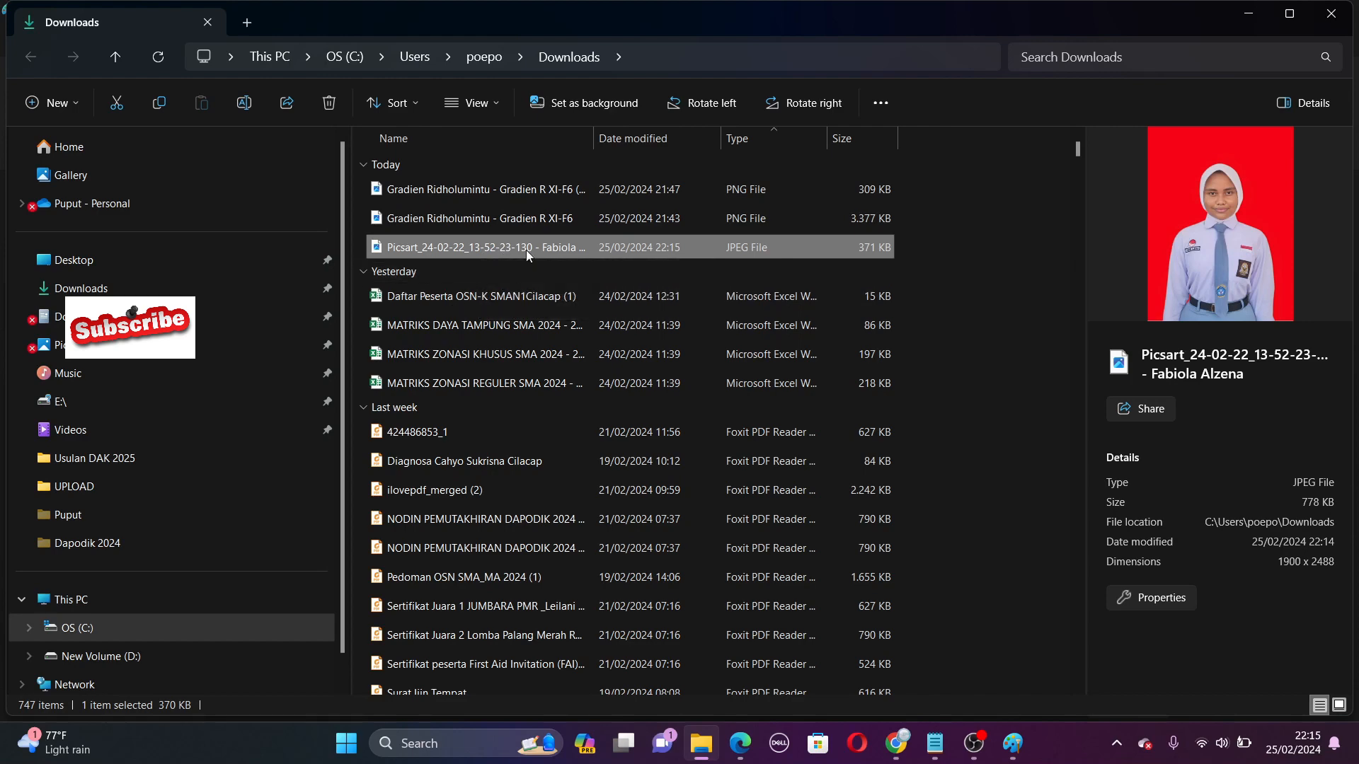
Confirm the Picsart file now shows 1900 × 2488 and 370 KB, then return to Chrome.
left_click(517, 219)
left_click(511, 181)
left_click(503, 248)
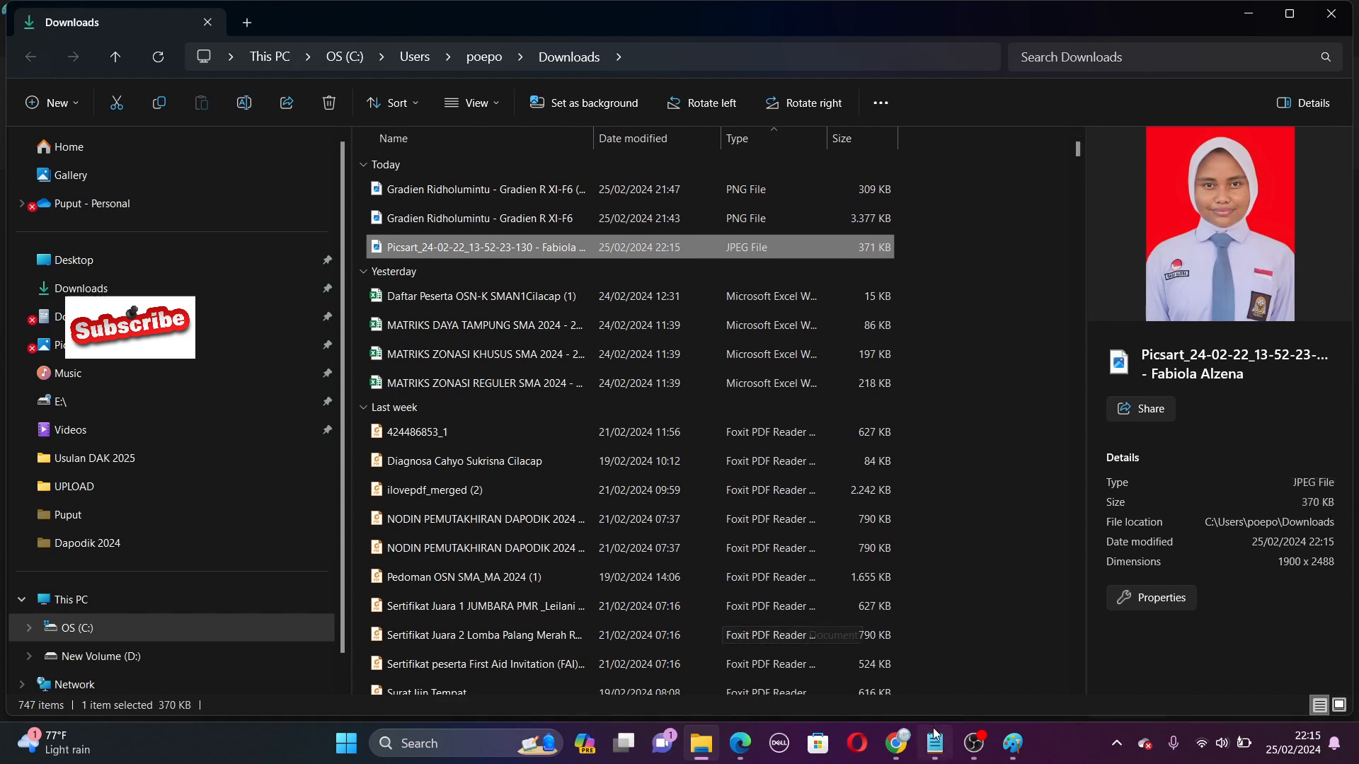
left_click(893, 749)
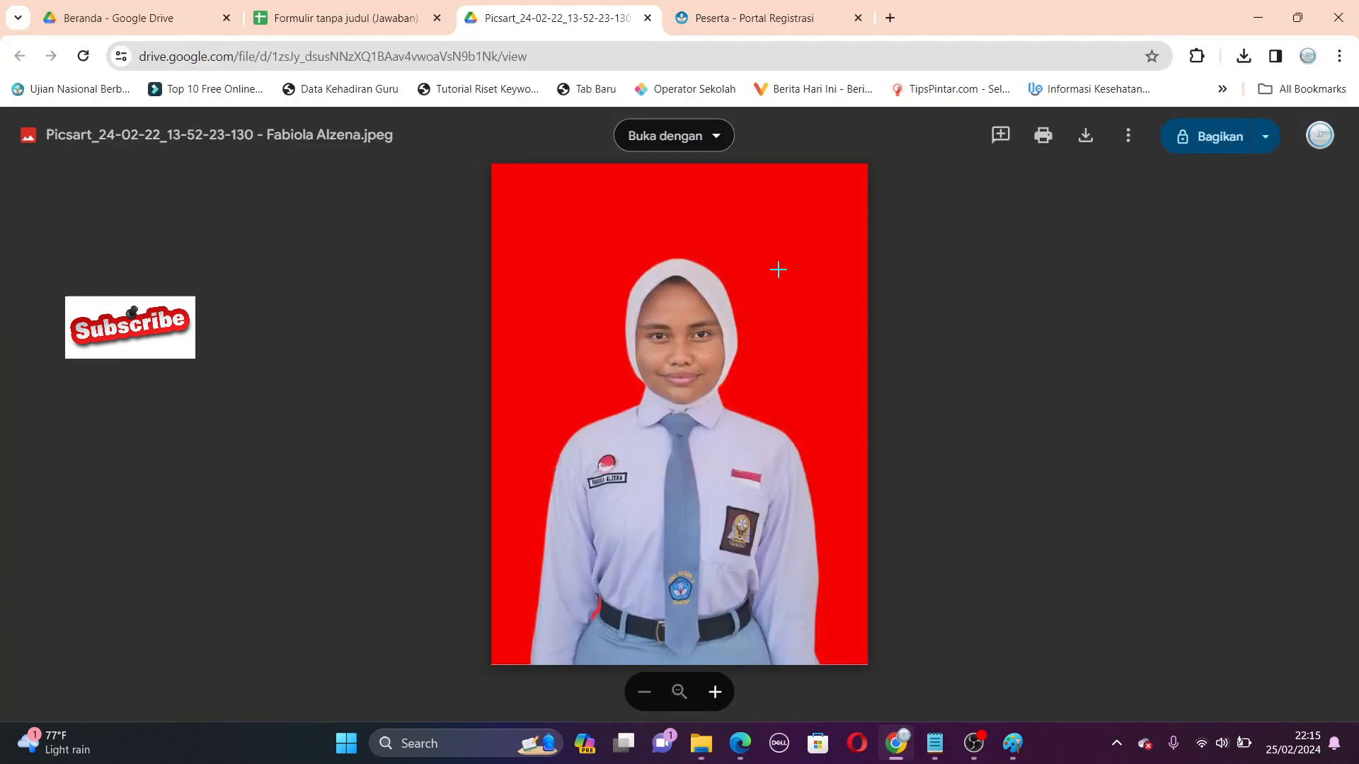
Attach the cropped Picsart JPEG as the Foto on the Peserta form.
left_click(763, 19)
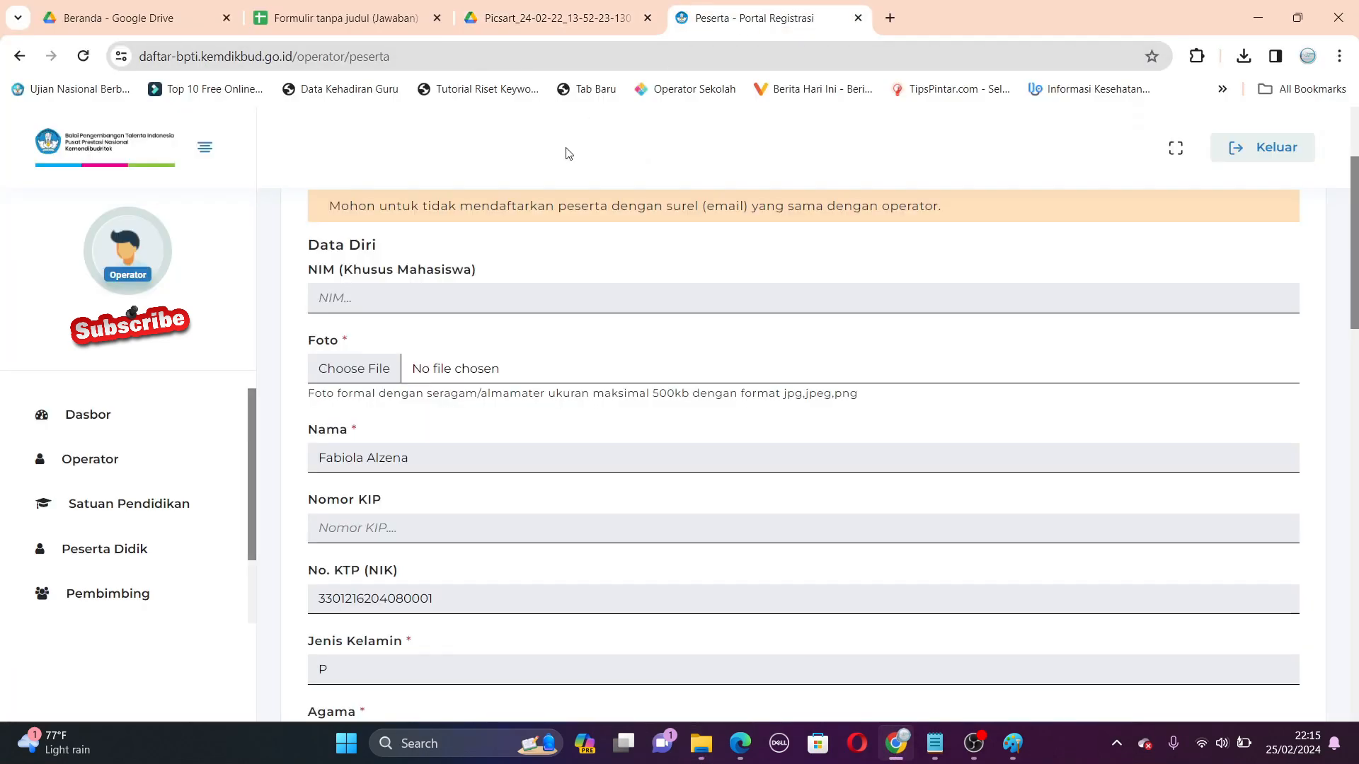
left_click(363, 374)
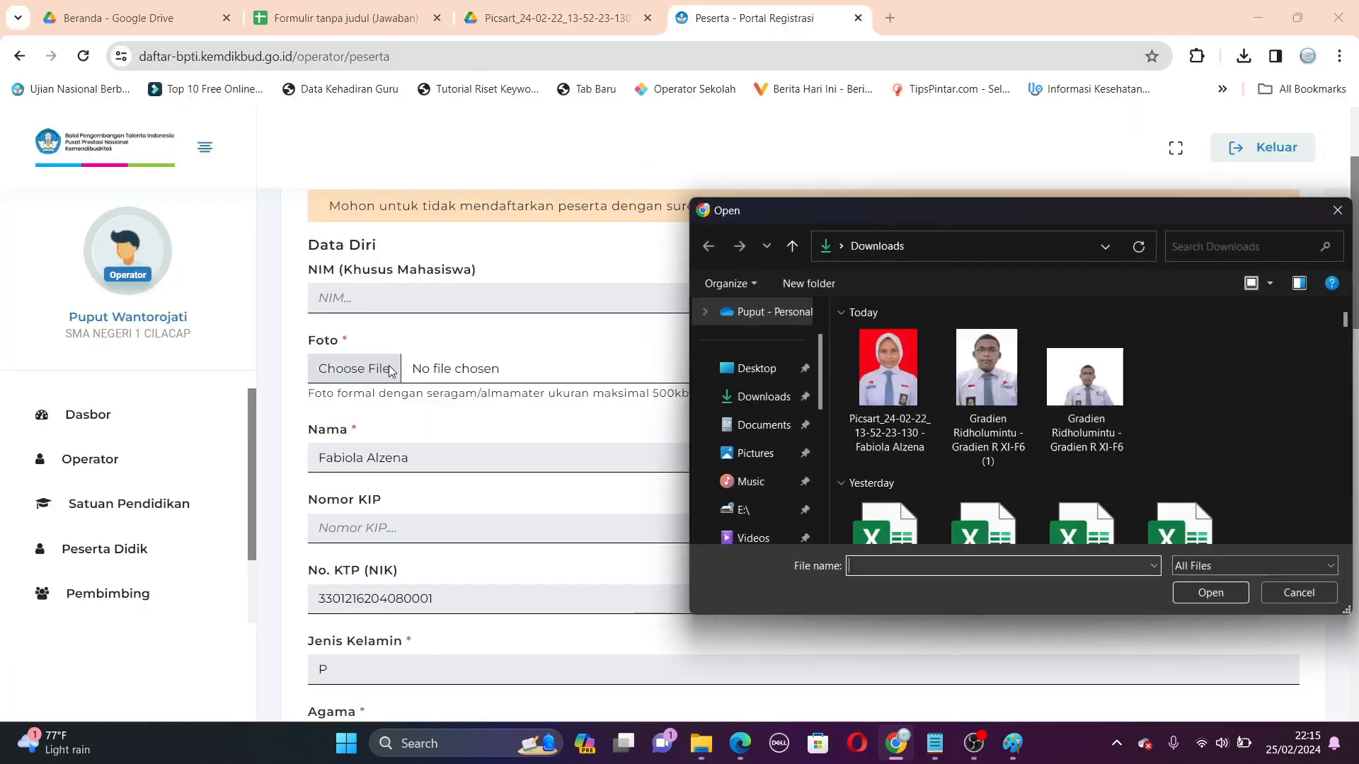
left_click(886, 396)
left_click(1184, 596)
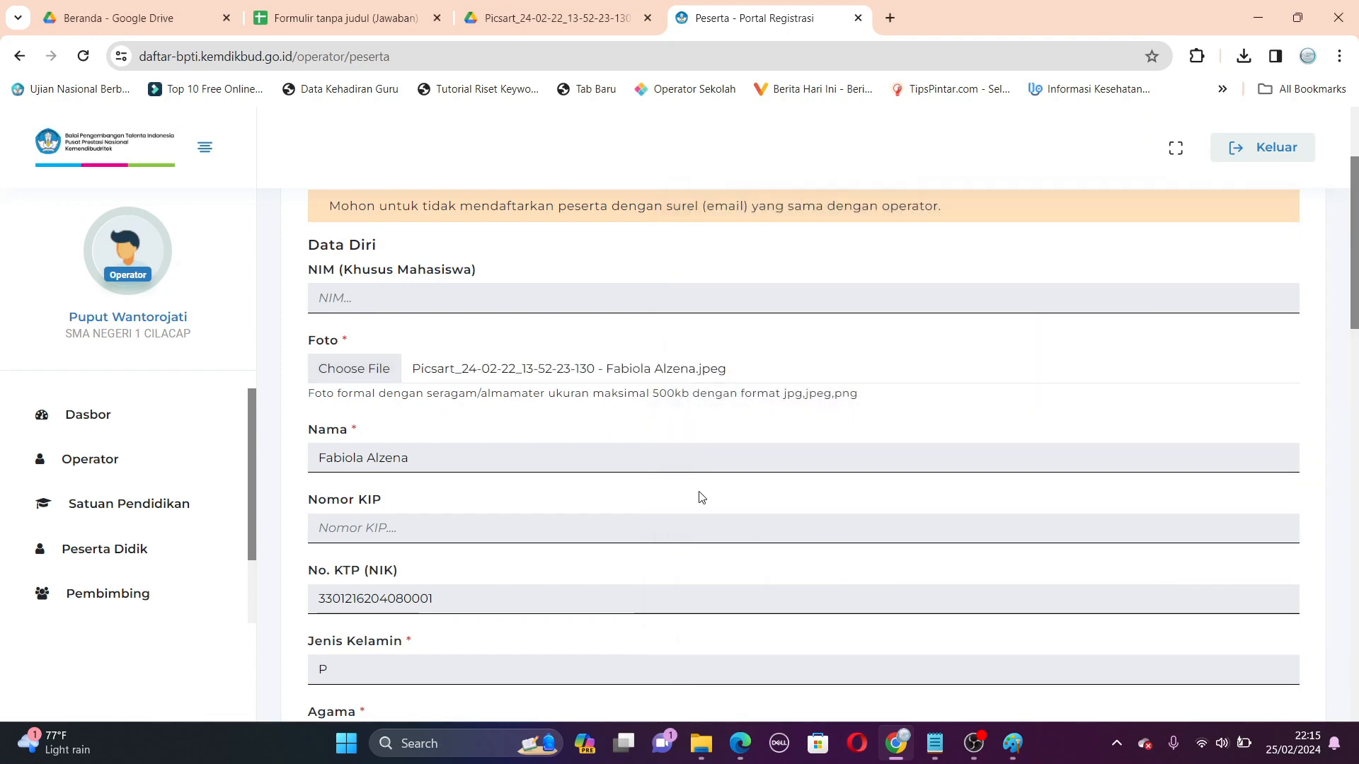
Set Apakah Buta Warna to Tidak and bring up the responses spreadsheet.
scroll(701, 485, "down", 5)
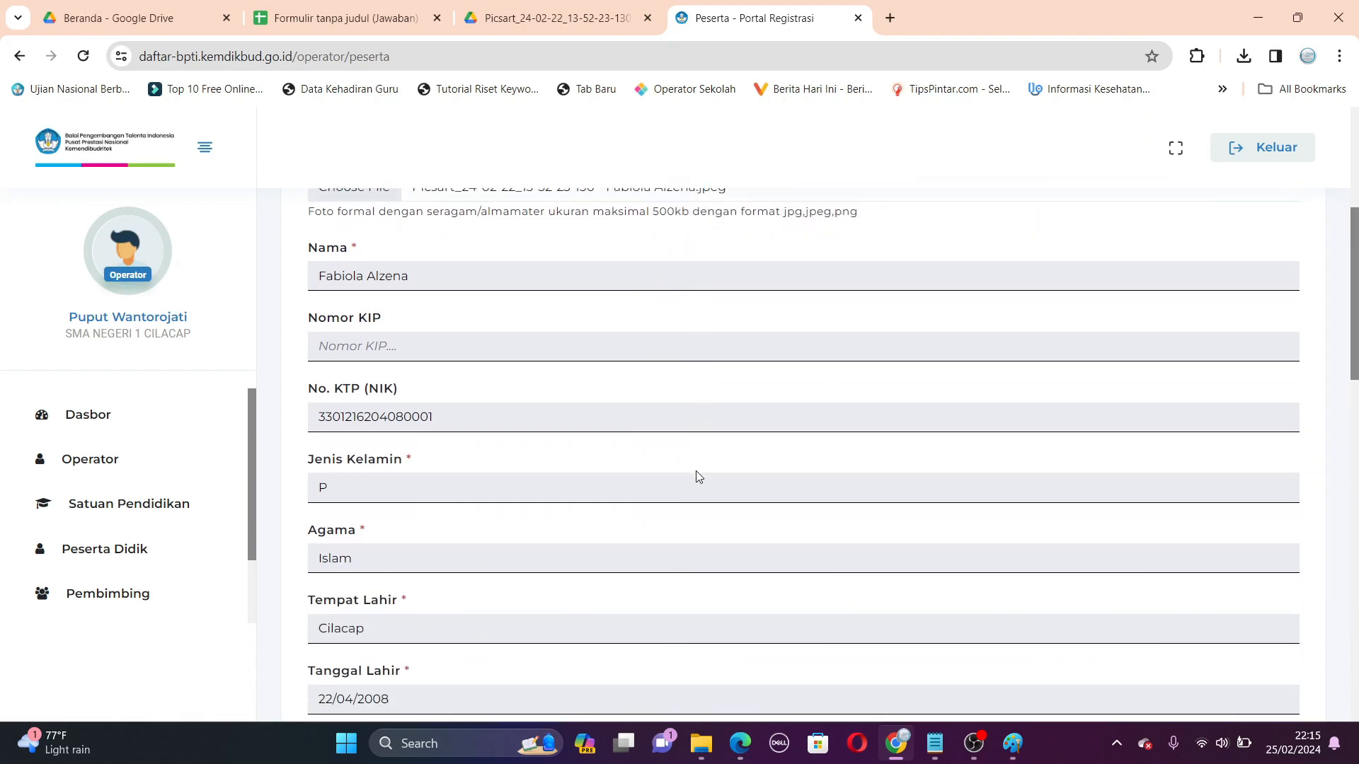
scroll(695, 468, "down", 2)
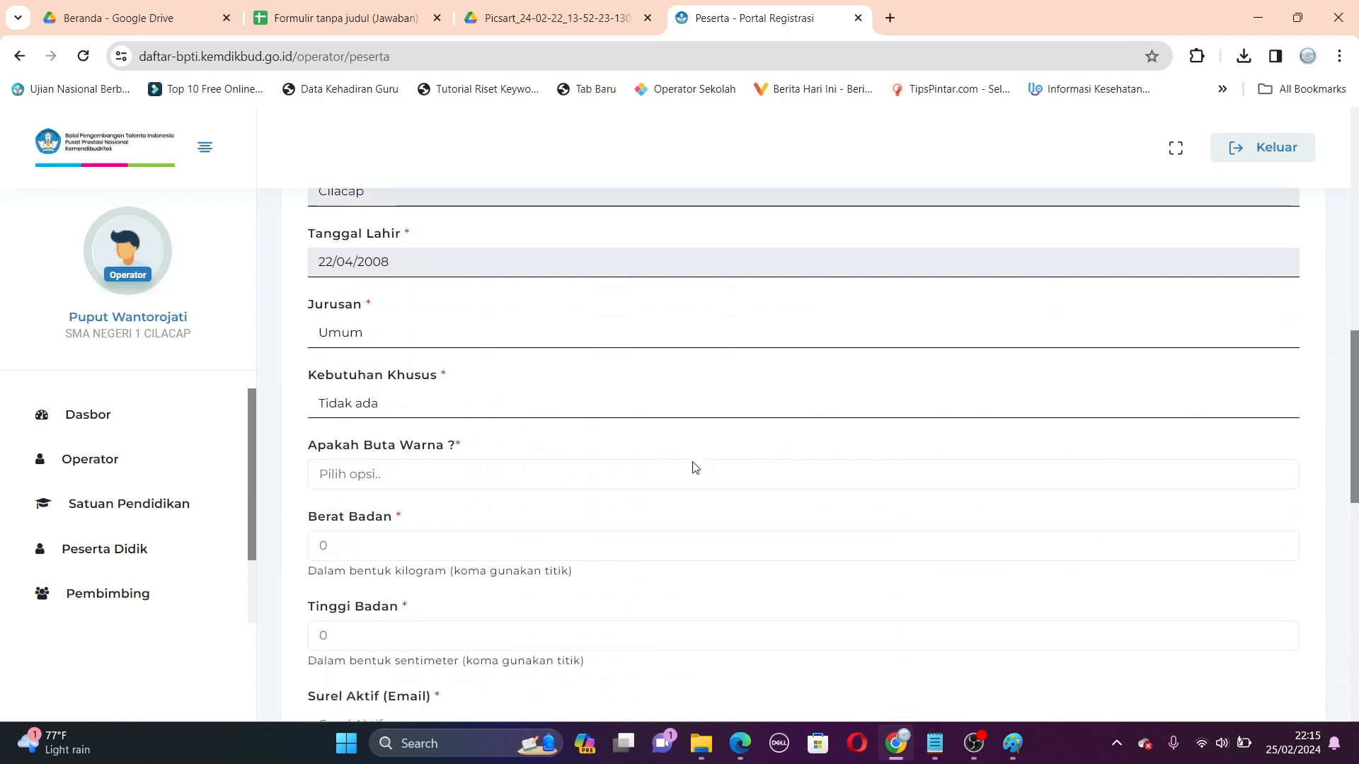
left_click(419, 401)
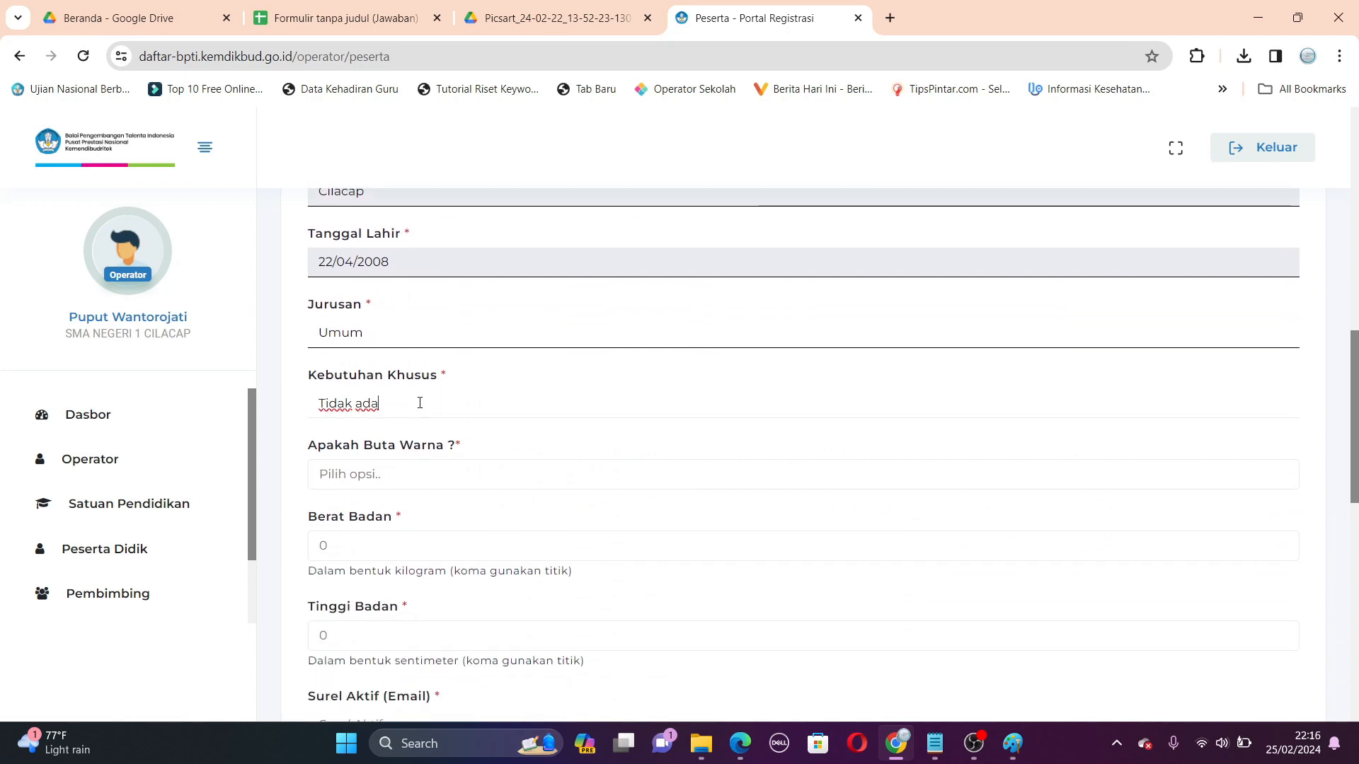
left_click(409, 479)
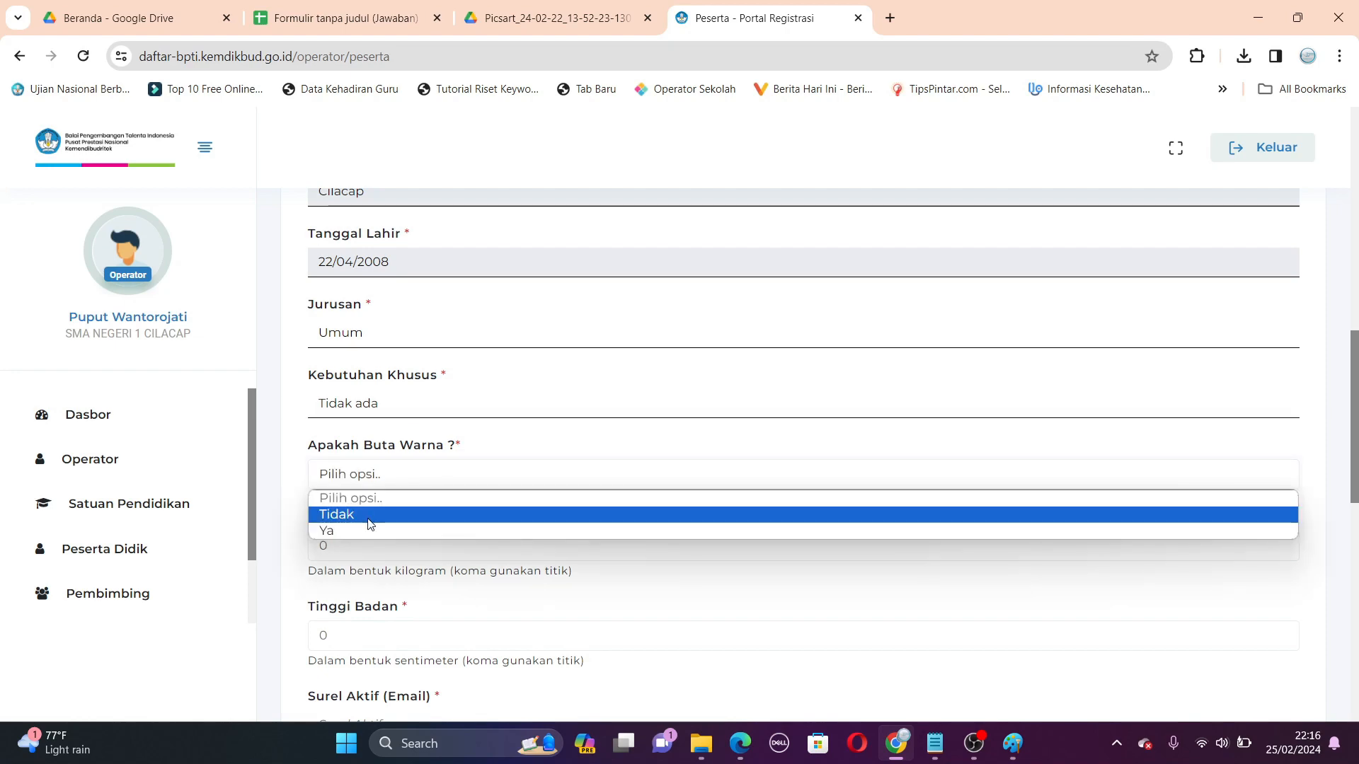
left_click(473, 511)
scroll(477, 540, "down", 1)
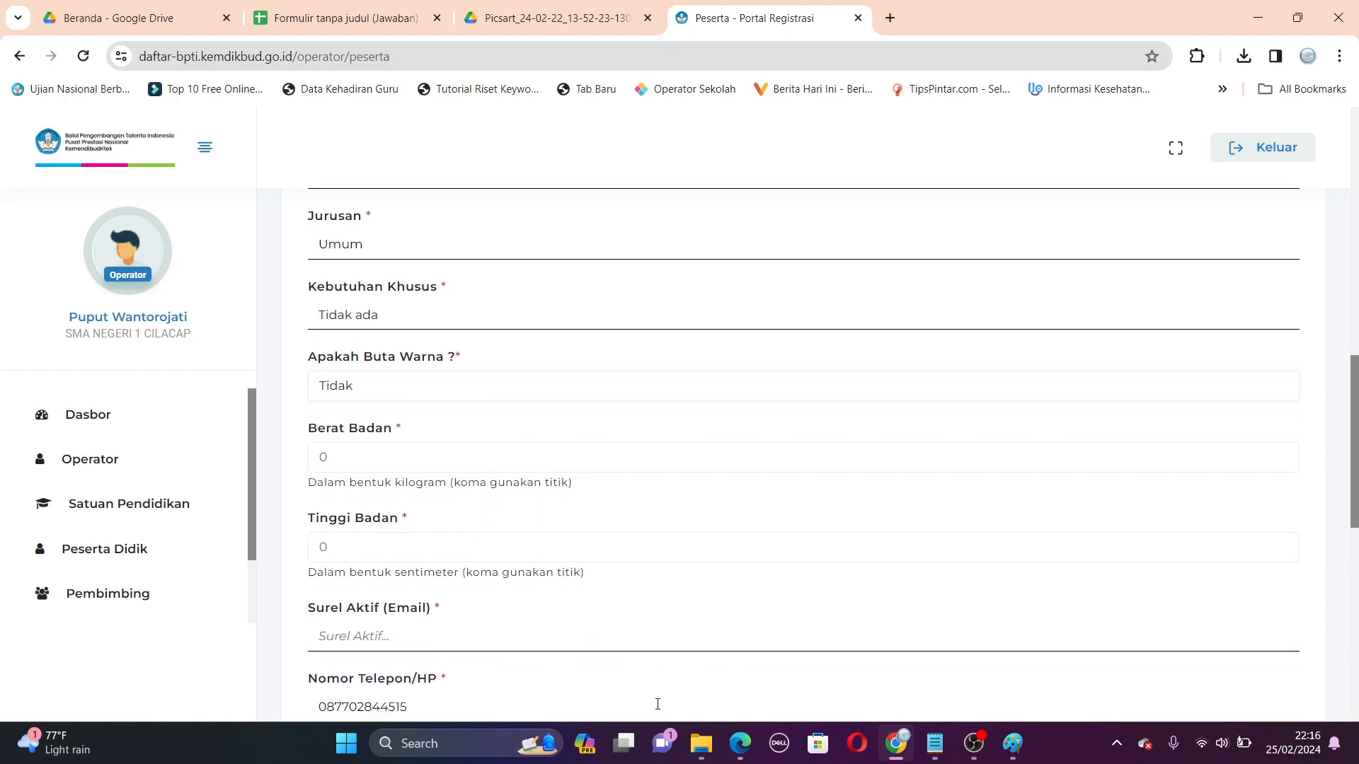
left_click(357, 21)
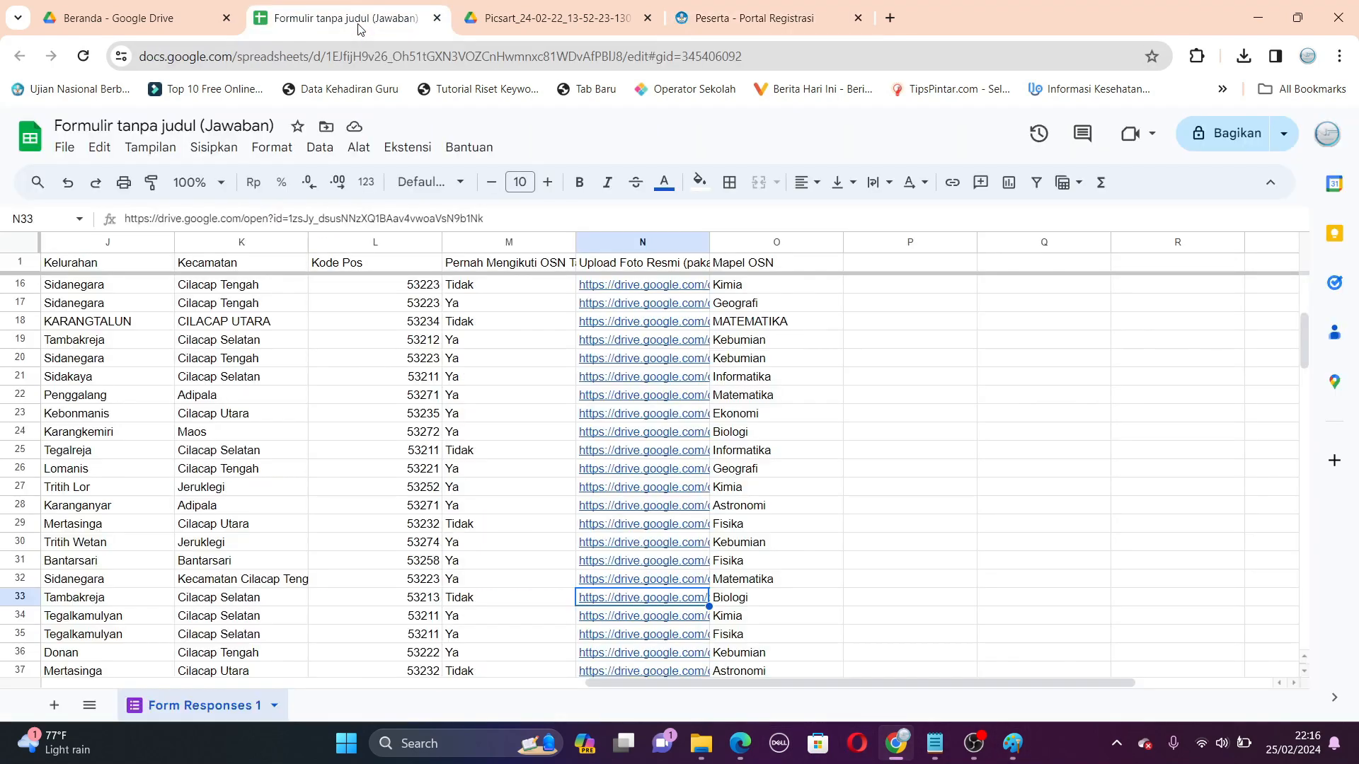
Select the student's row 33, then enter Berat Badan 55 and Tinggi Badan 1.
left_click_drag(736, 682, 182, 673)
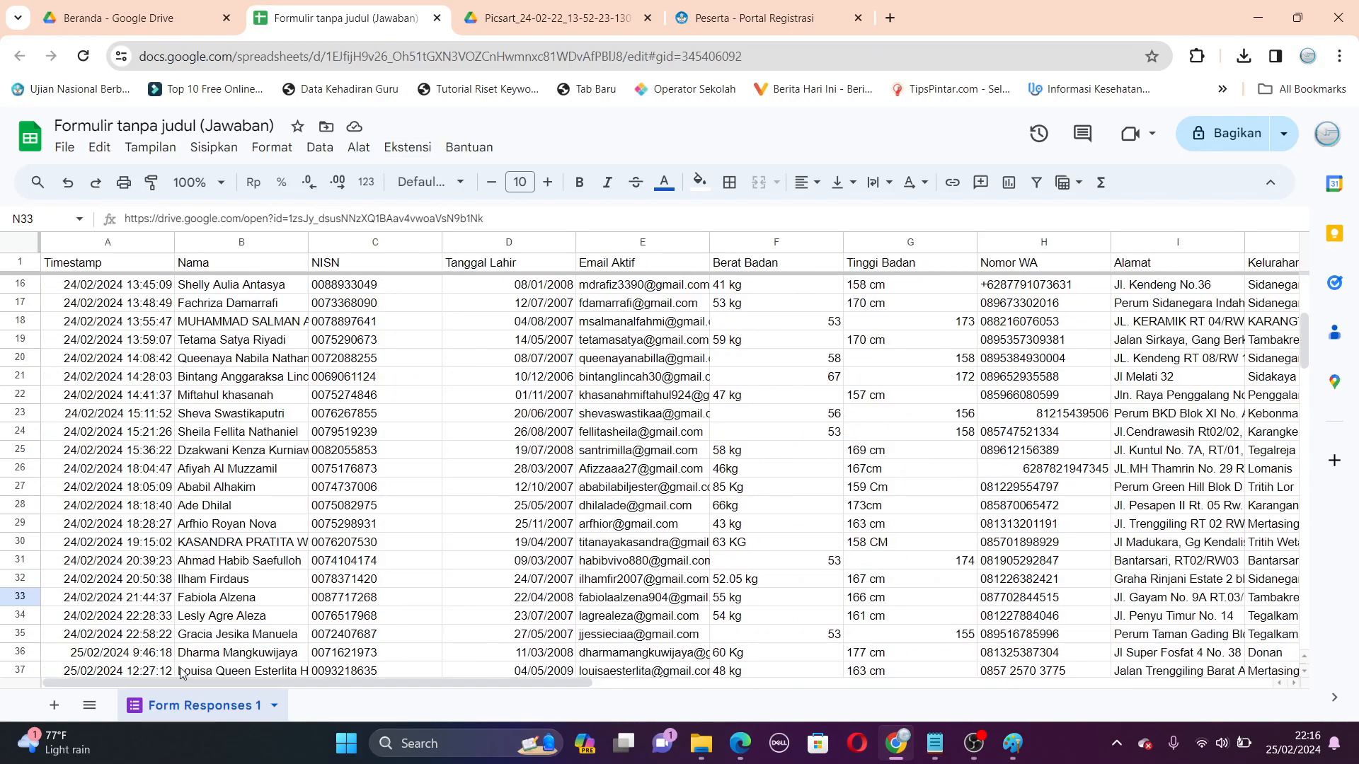
left_click(22, 596)
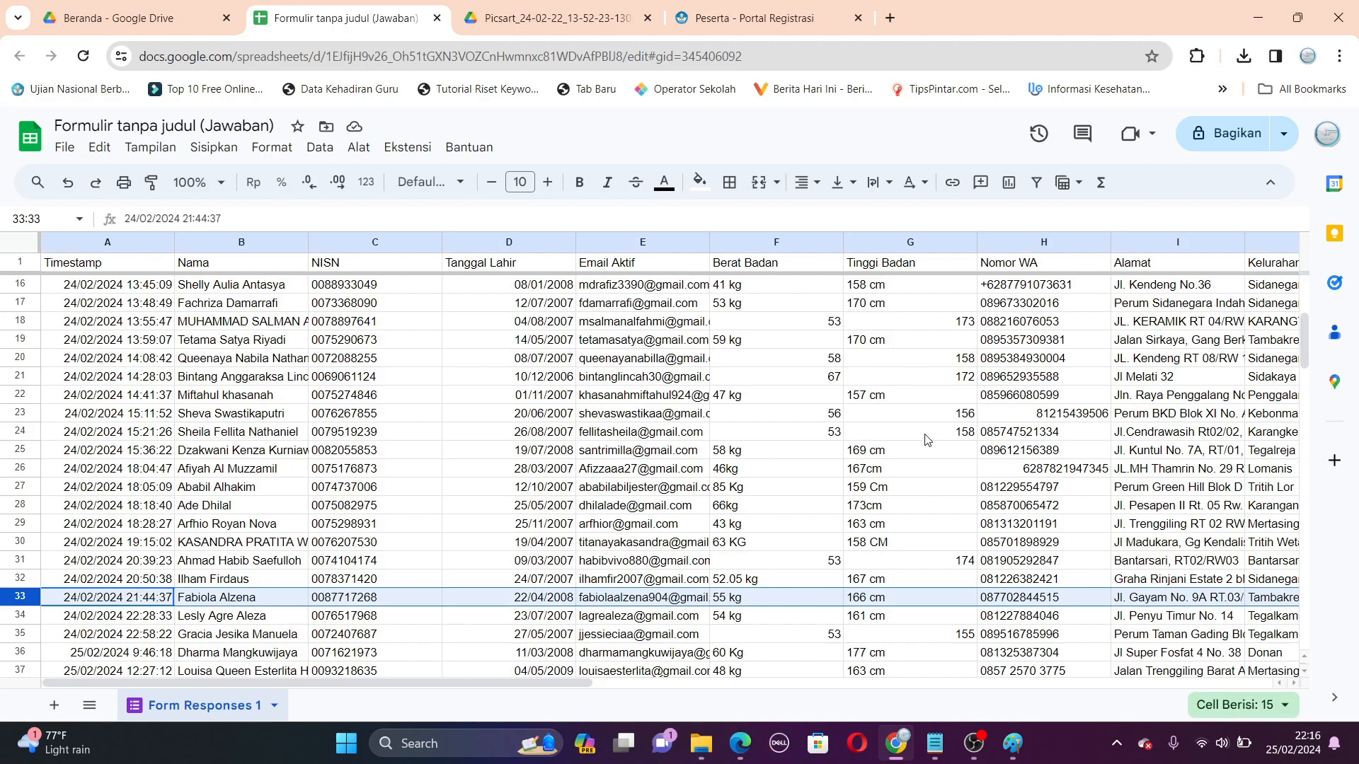
left_click(746, 18)
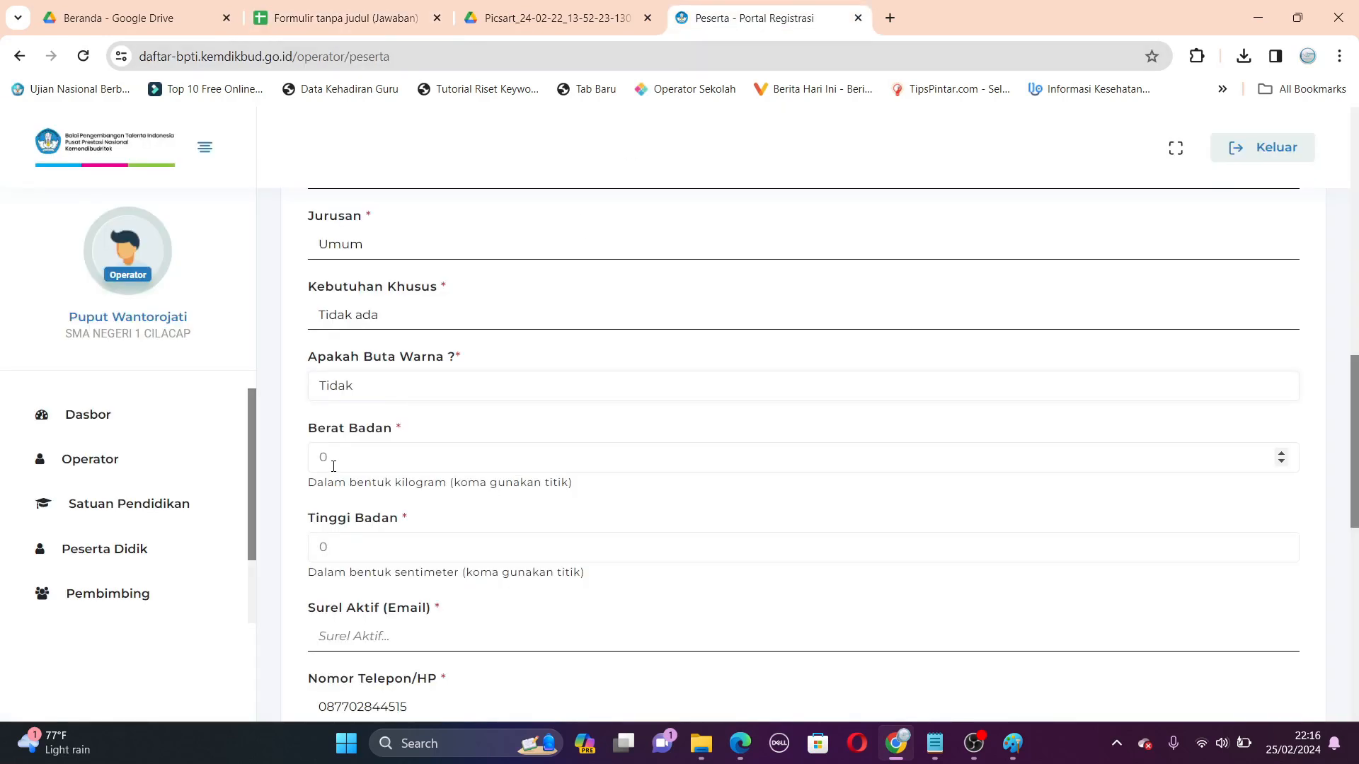
left_click_drag(328, 459, 267, 462)
type("55")
left_click(310, 546)
type("166")
Copy the student's email from cell E33 into Surel Aktif.
scroll(282, 516, "down", 2)
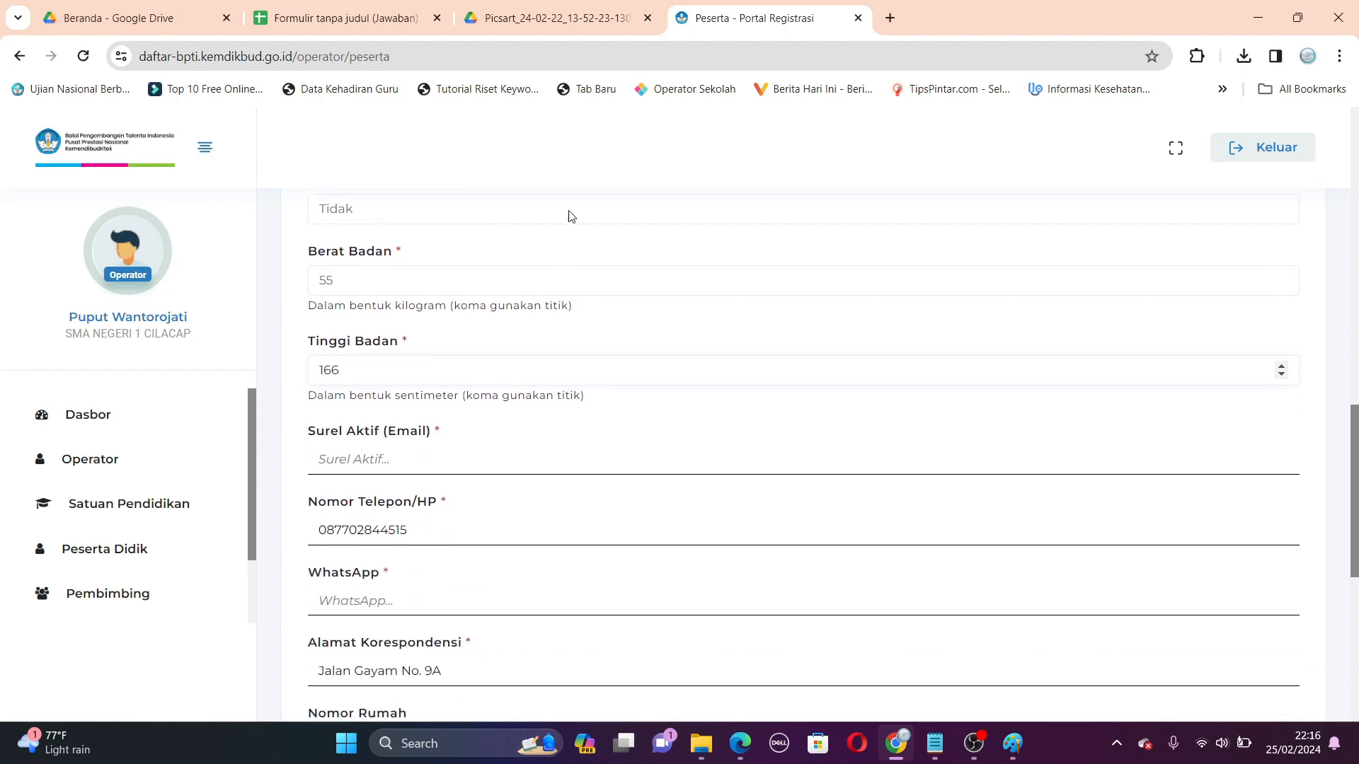
left_click(339, 20)
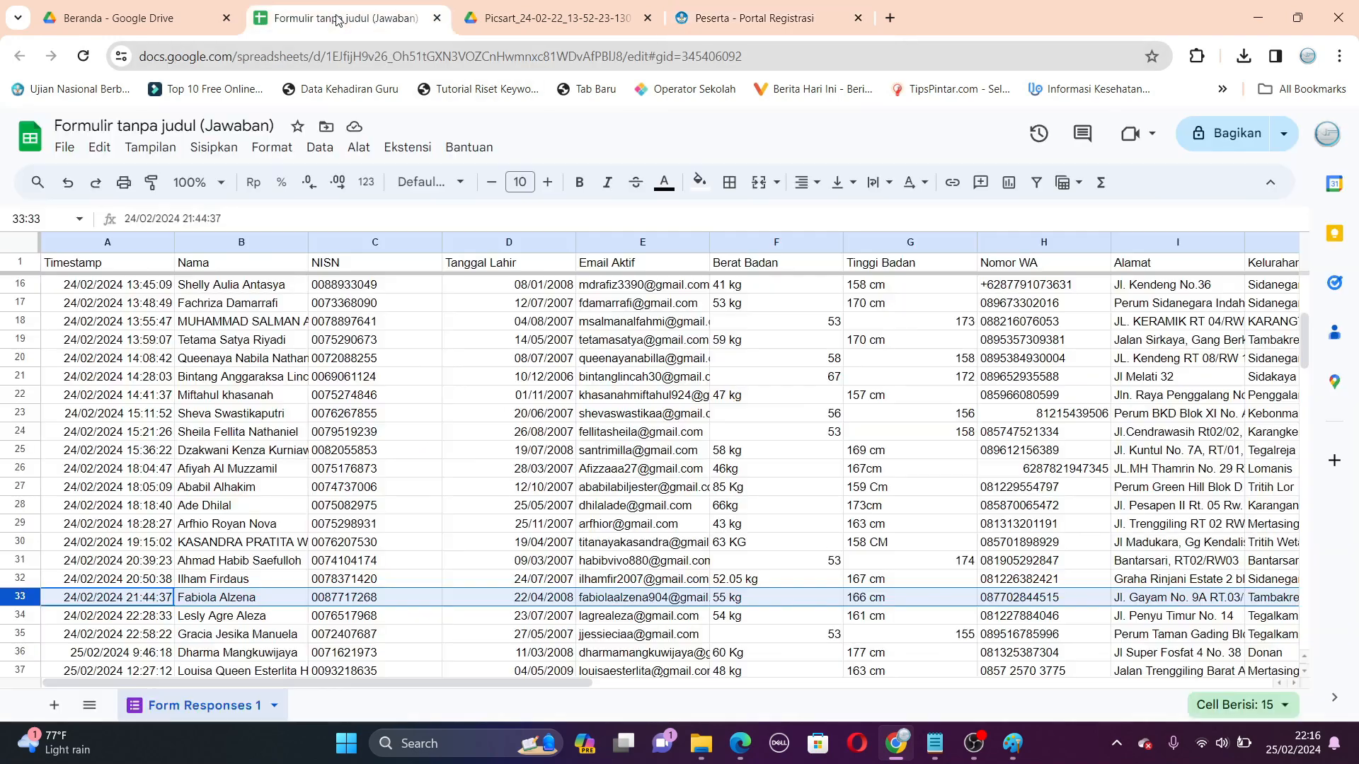
left_click(638, 600)
left_click_drag(254, 226, 140, 215)
left_click(126, 218)
triple_click(125, 218)
key("ctrl+c")
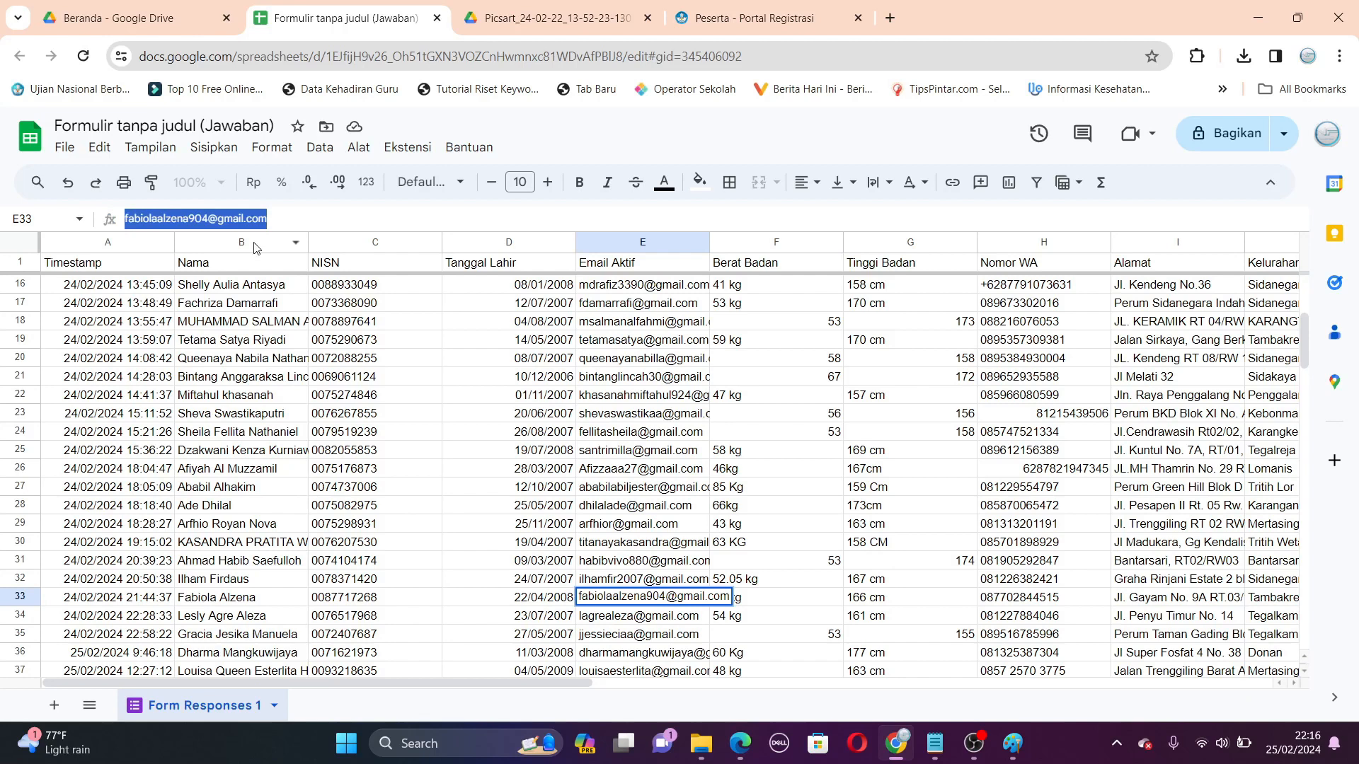
left_click(711, 20)
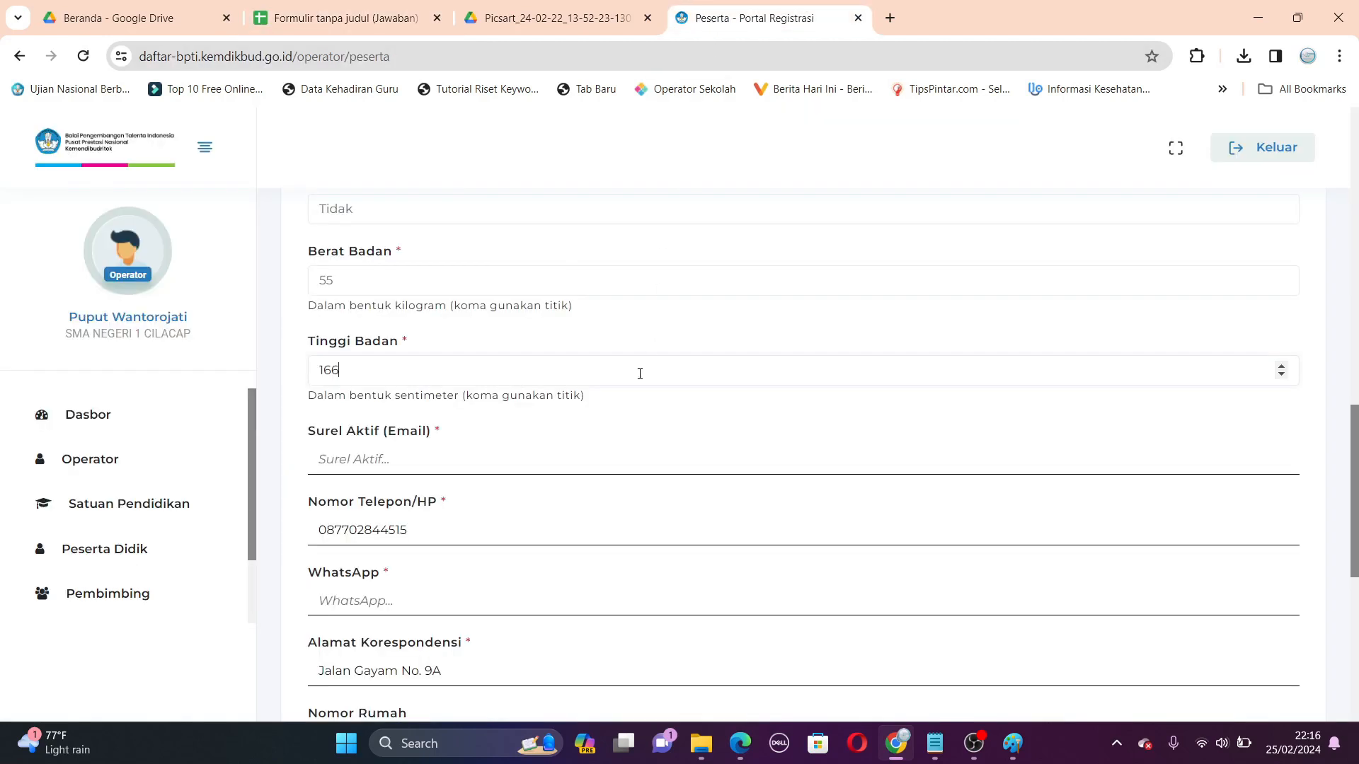
left_click(415, 460)
key("ctrl+v")
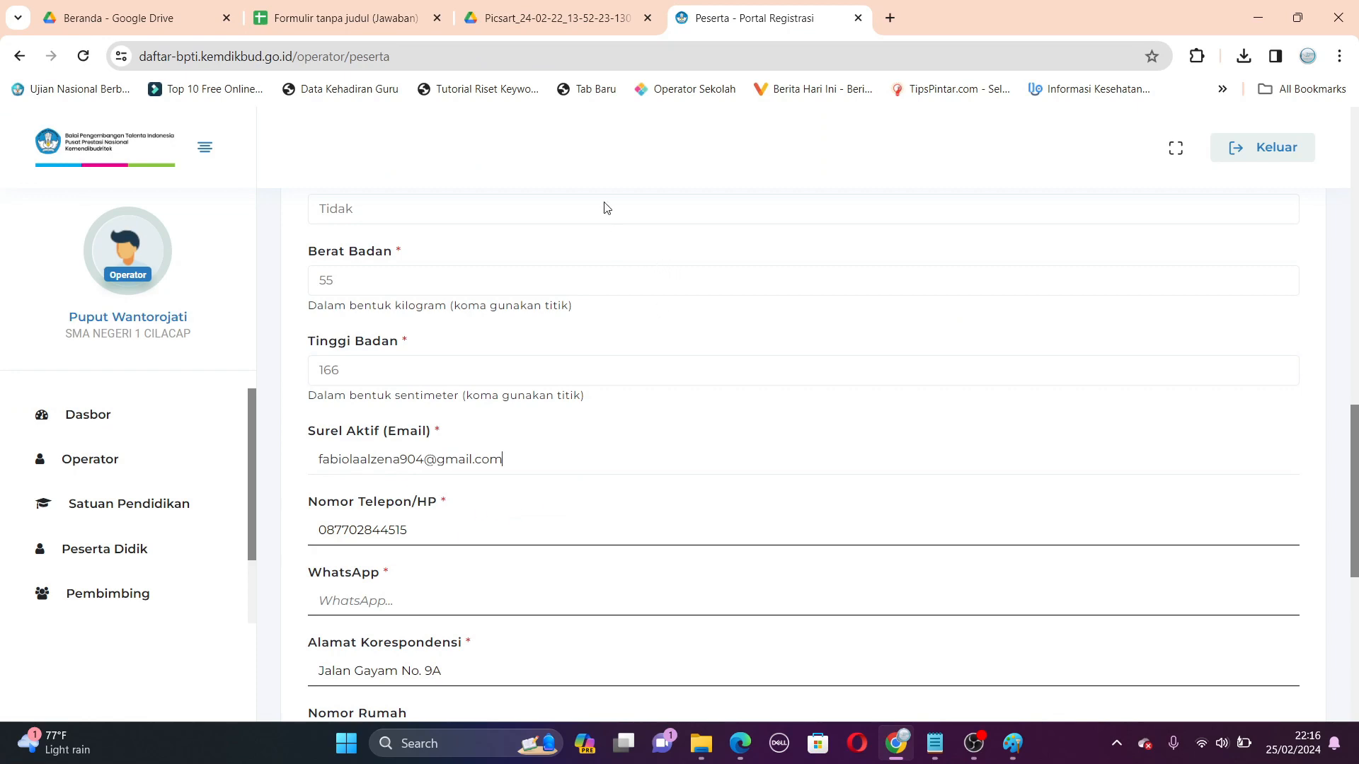
Copy the student's WhatsApp number from cell H33 into the WhatsApp field.
left_click(346, 21)
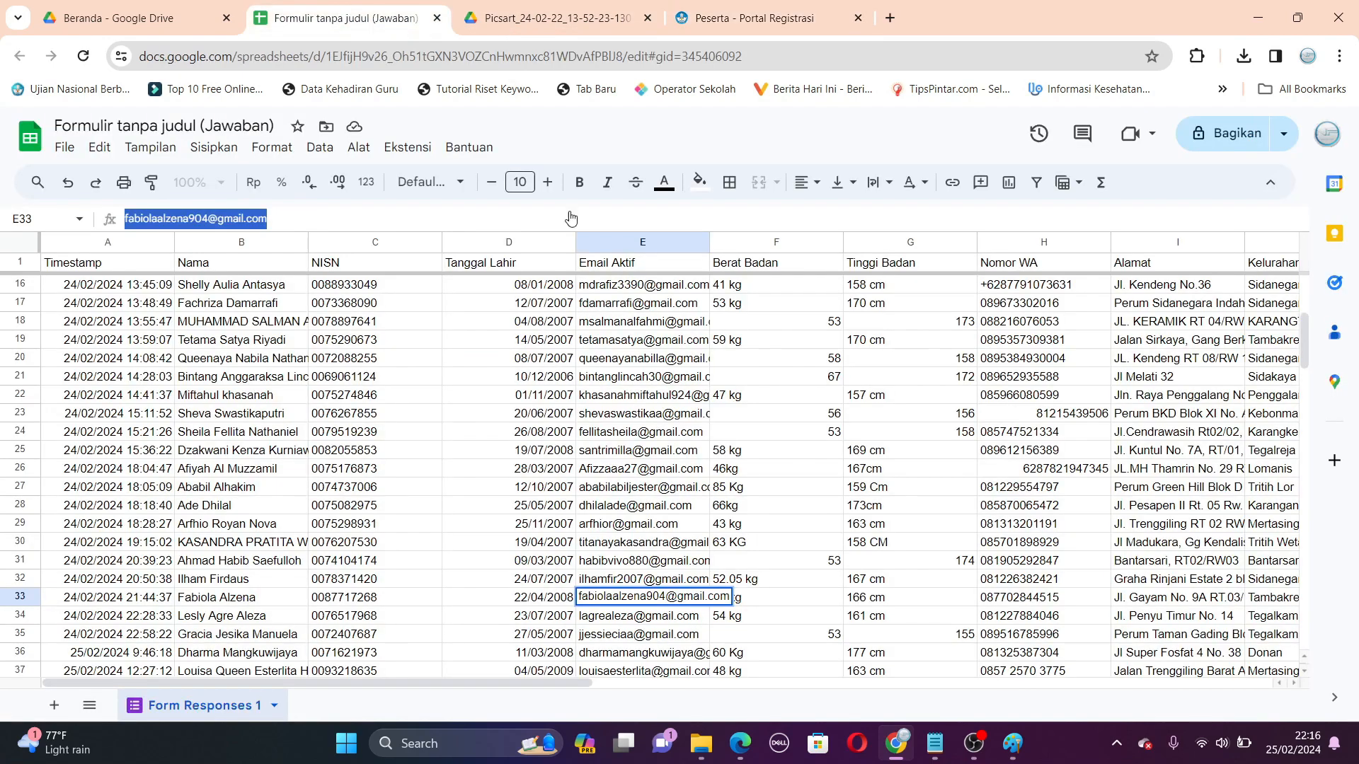
left_click(991, 600)
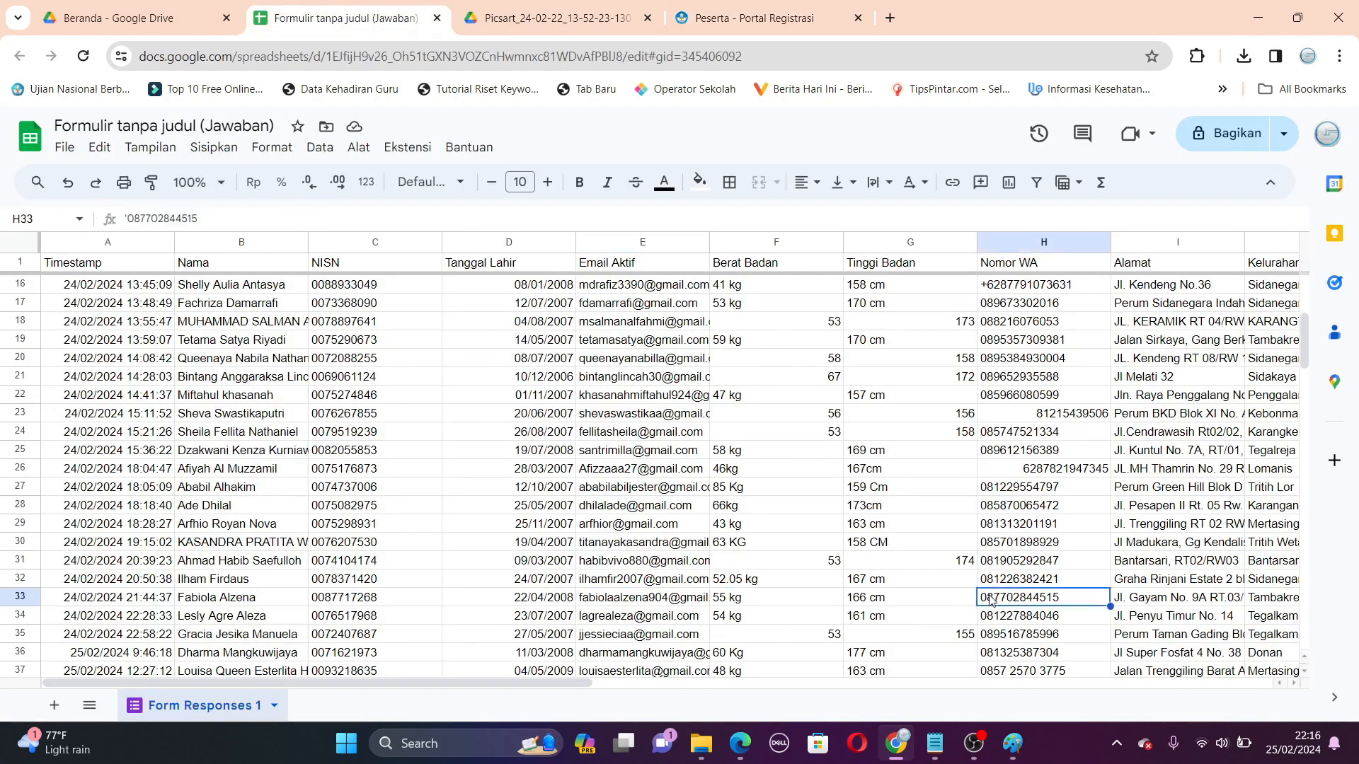
left_click_drag(127, 219, 231, 217)
key("ctrl+c")
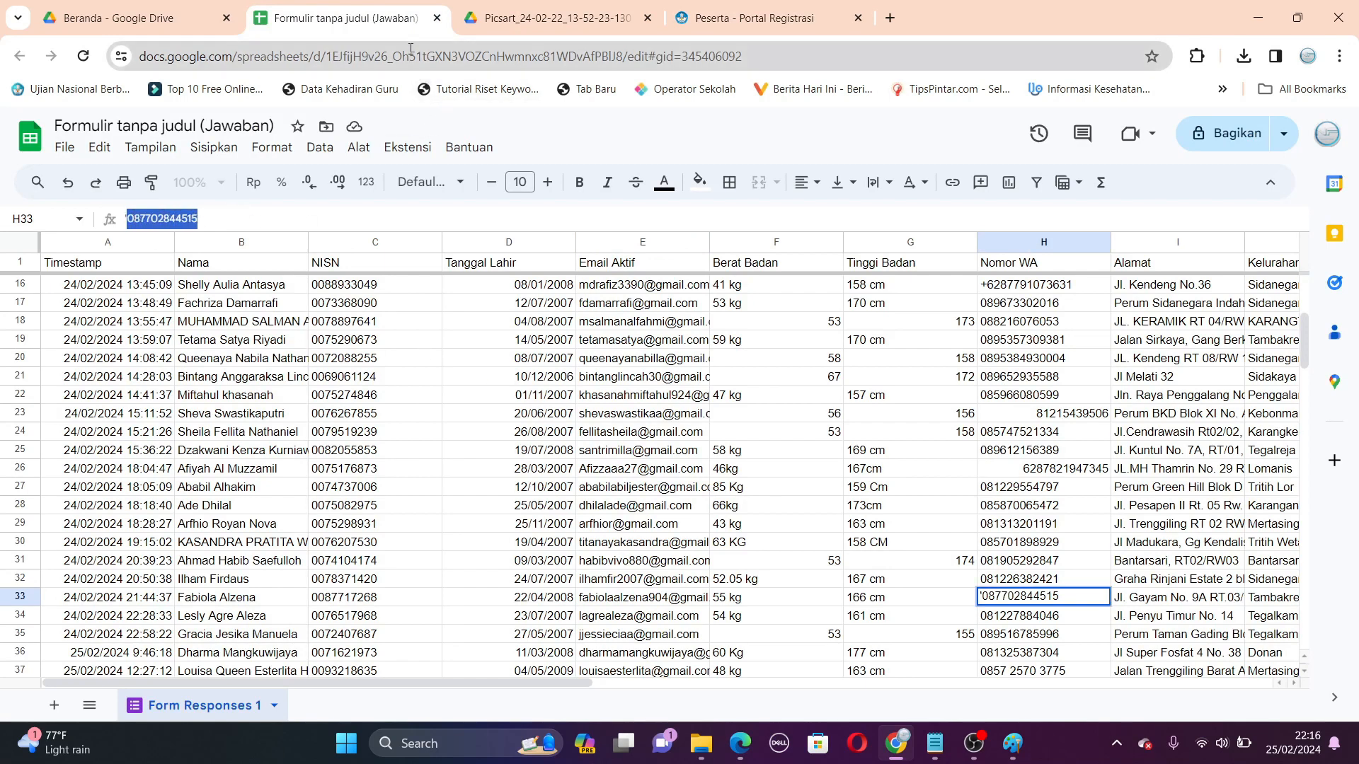
left_click(706, 19)
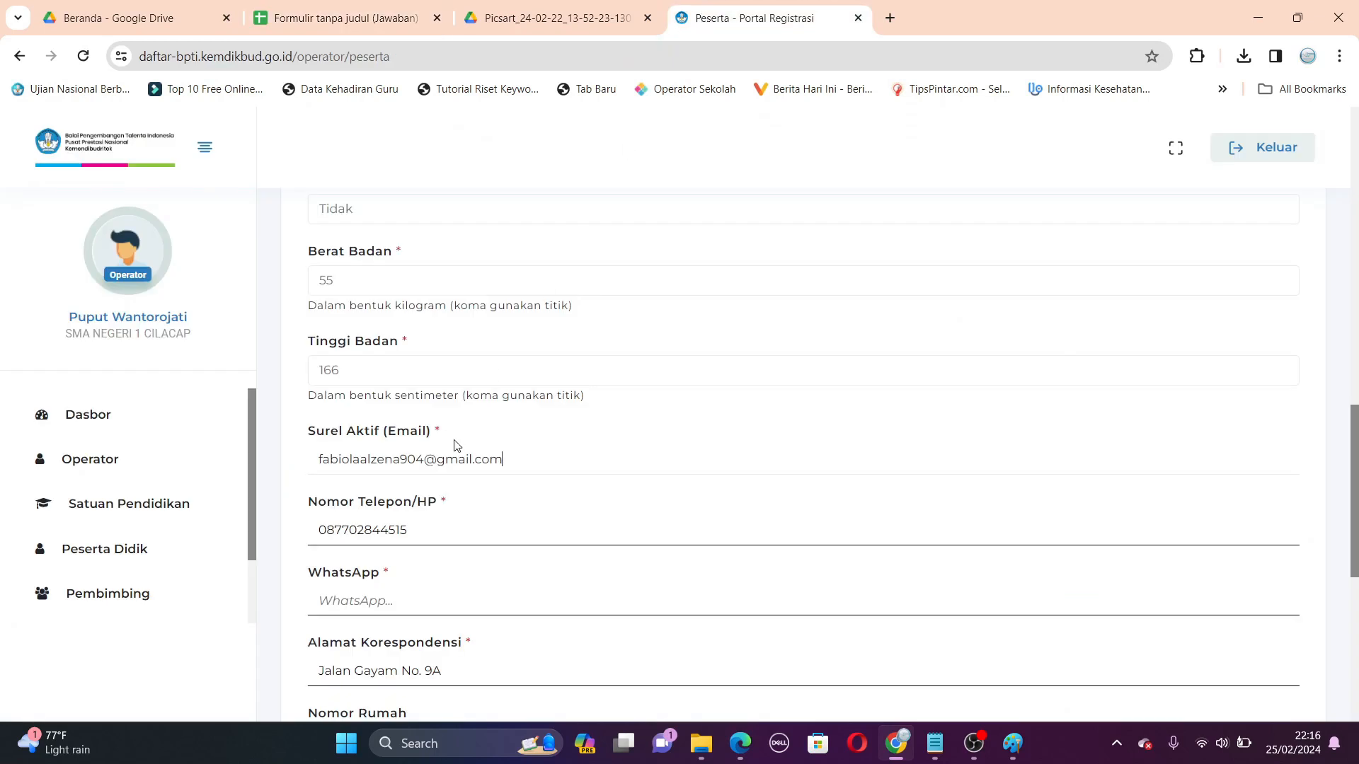
left_click(423, 604)
key("ctrl+v")
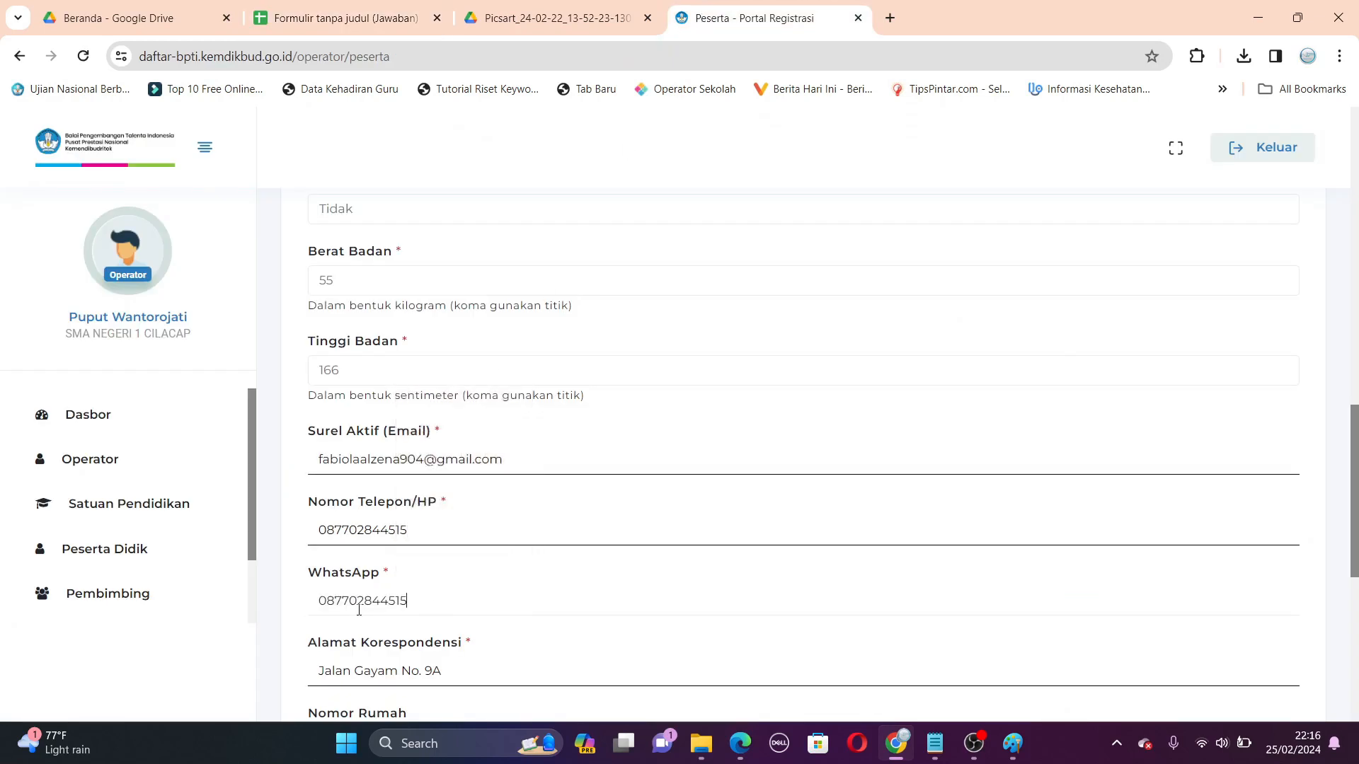
Look up the address in cell I33 and enter the house number.
scroll(451, 577, "down", 3)
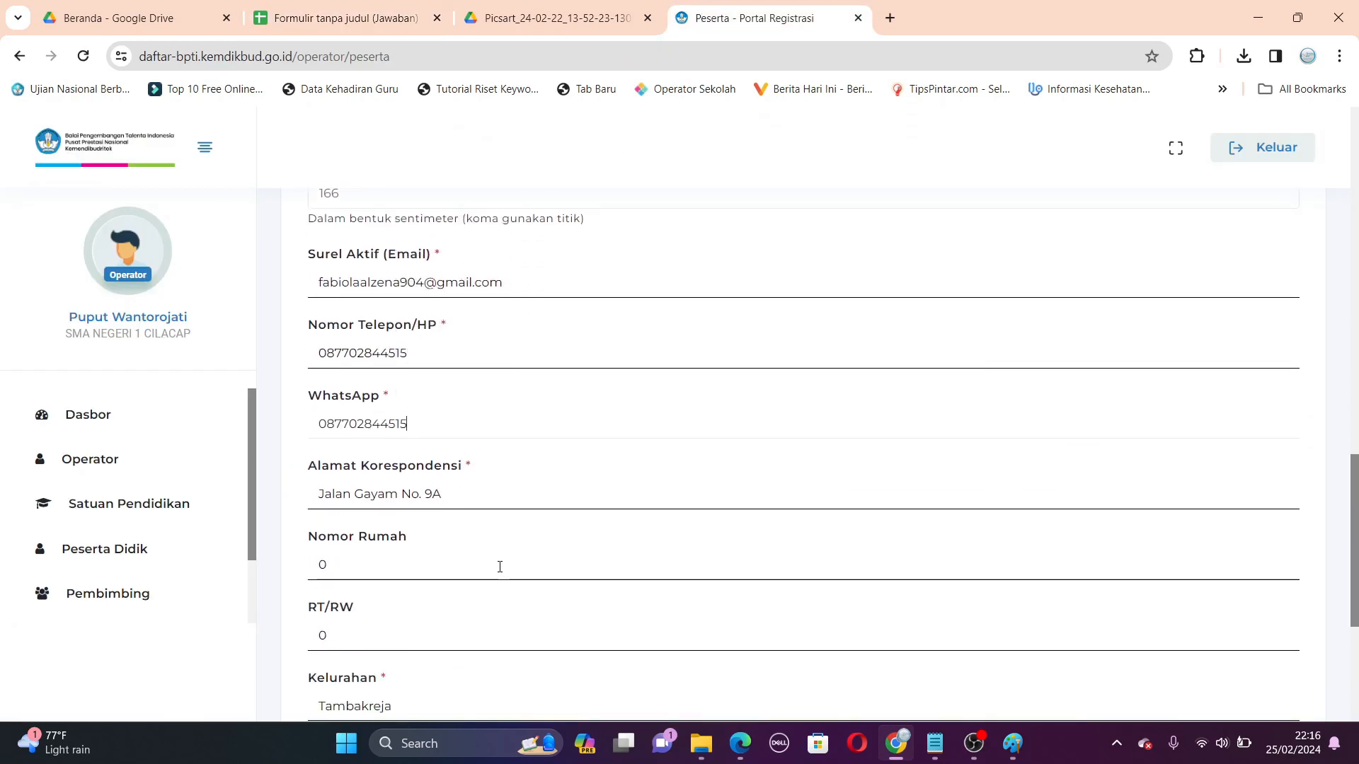
scroll(501, 566, "down", 1)
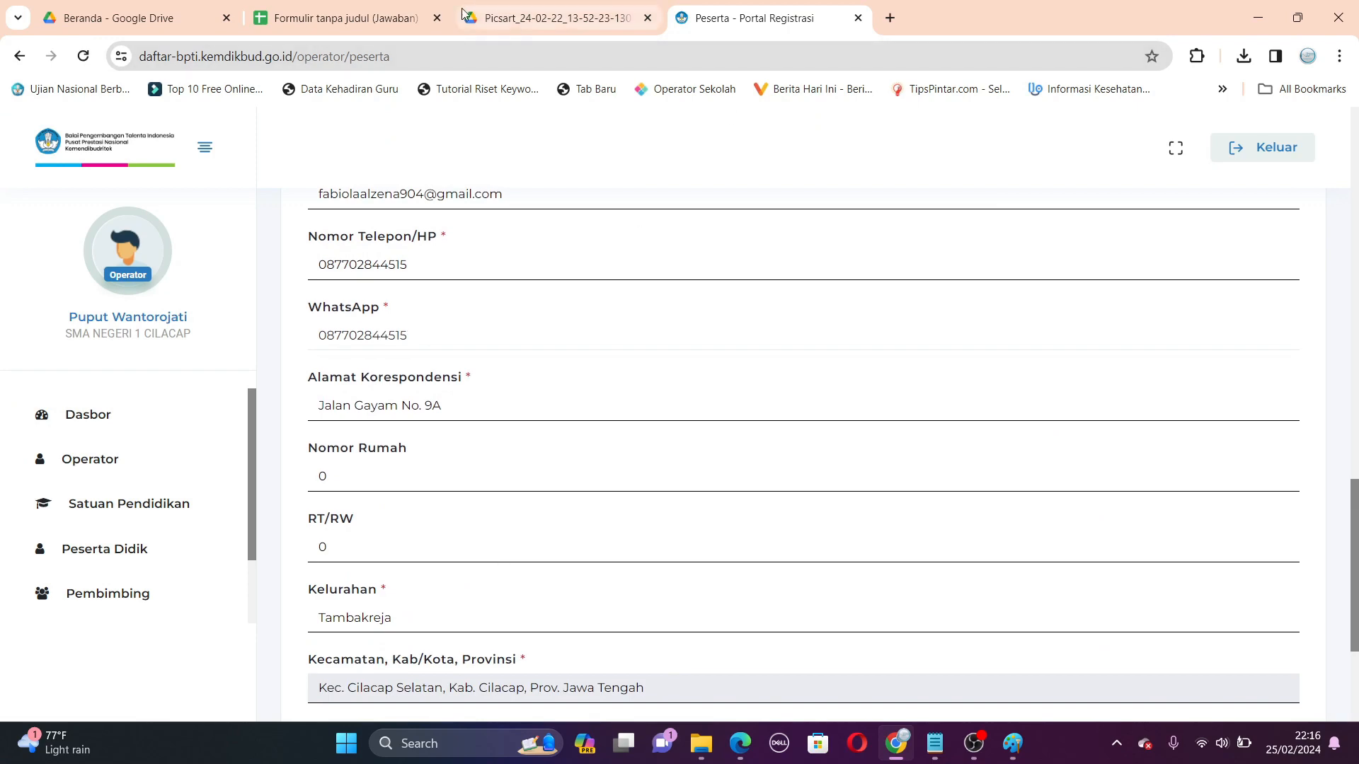
left_click(362, 16)
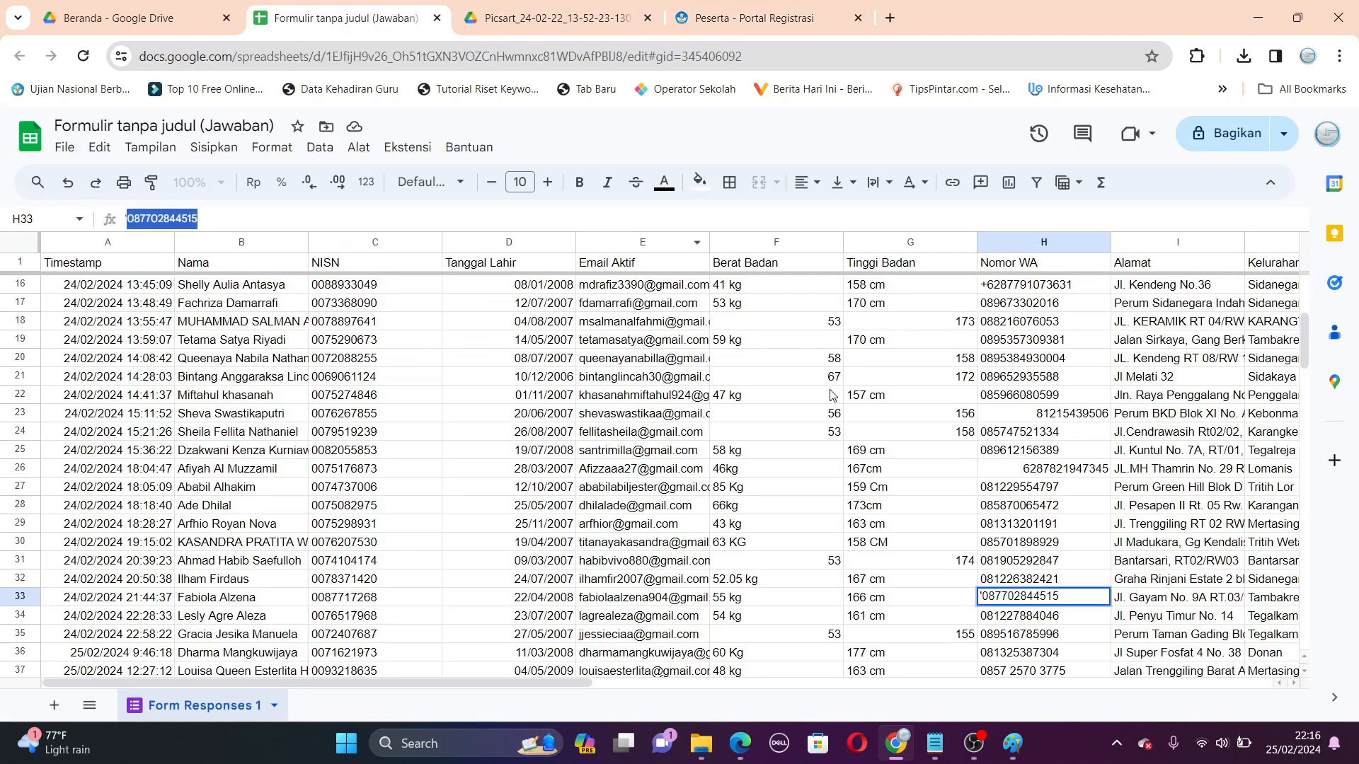
left_click(1165, 606)
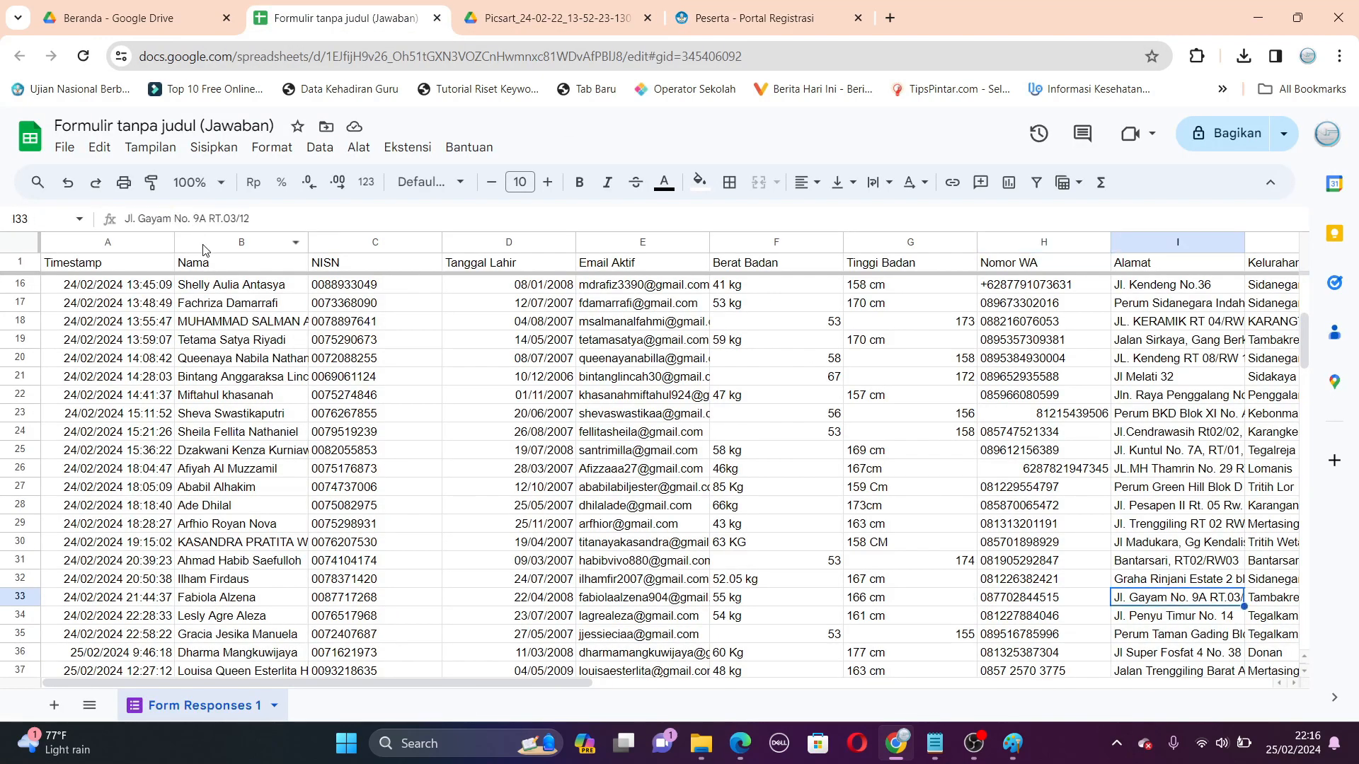
left_click(779, 18)
double_click(323, 475)
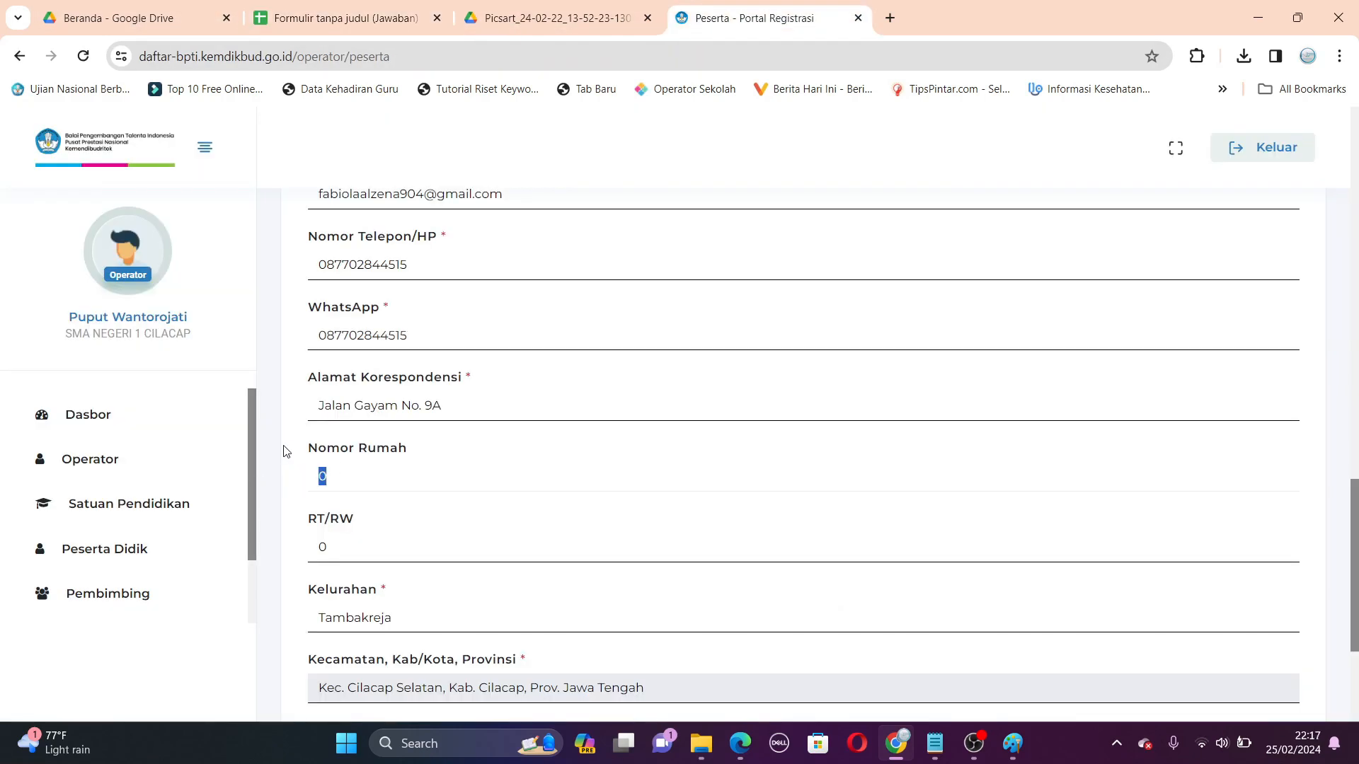
type("3")
double_click(337, 552)
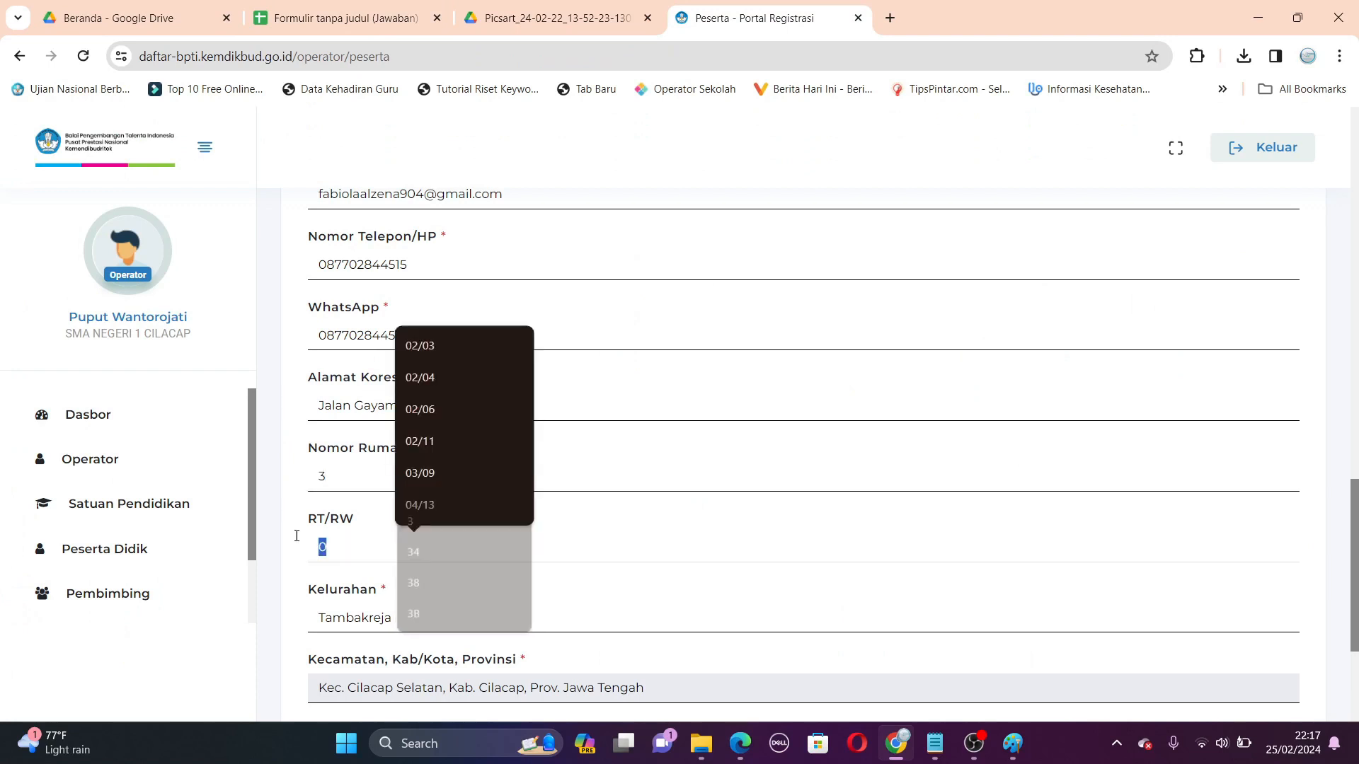
left_click(352, 476)
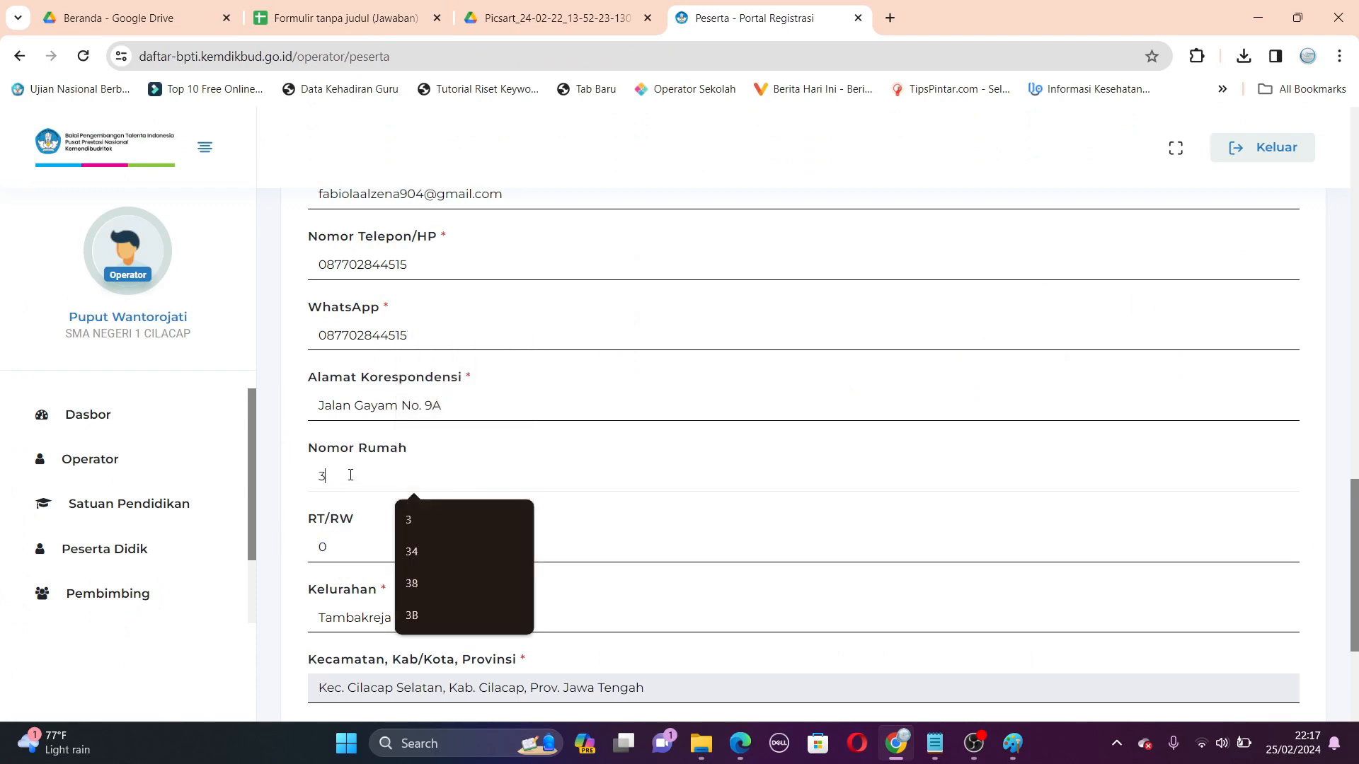
left_click_drag(352, 476, 249, 467)
type("9A")
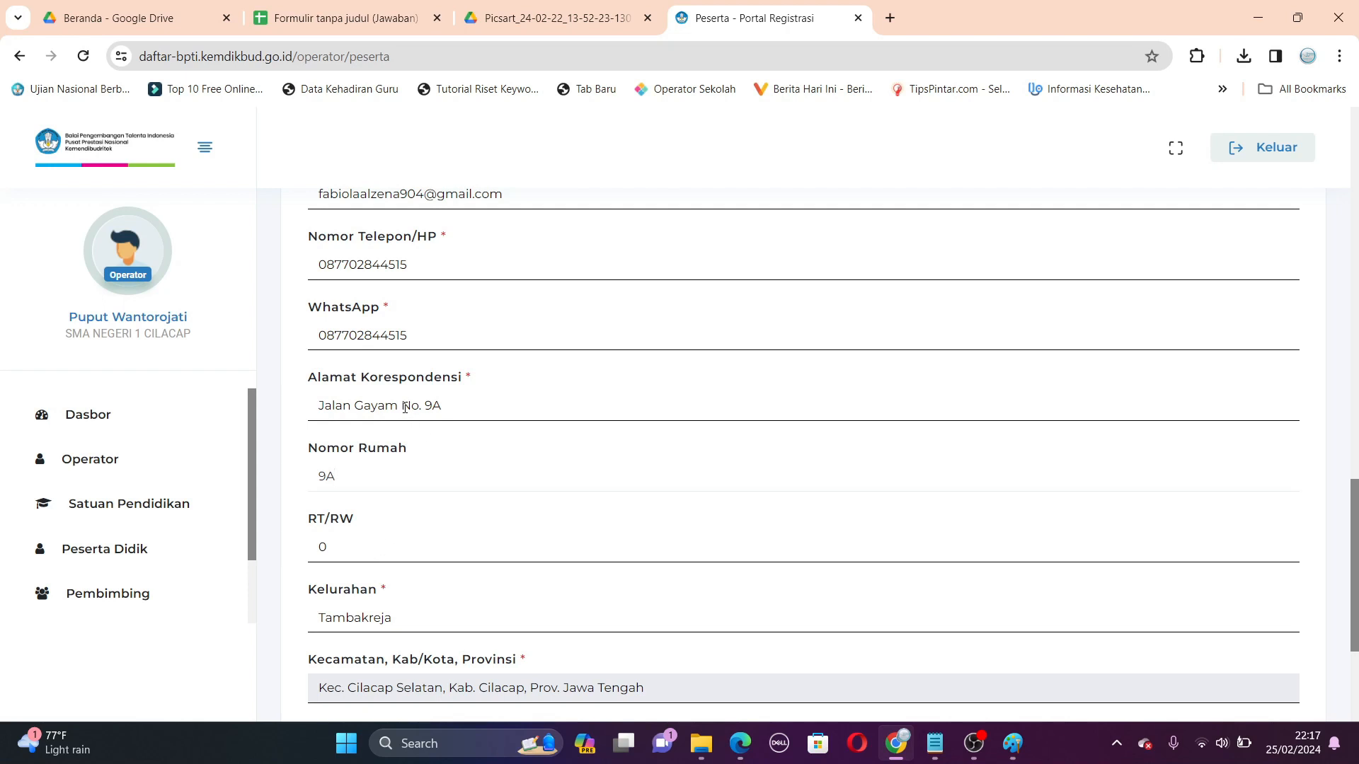
Remove the house number from the street address and fill in RT/RW from the sheet.
left_click_drag(401, 405, 499, 407)
key("BackSpace")
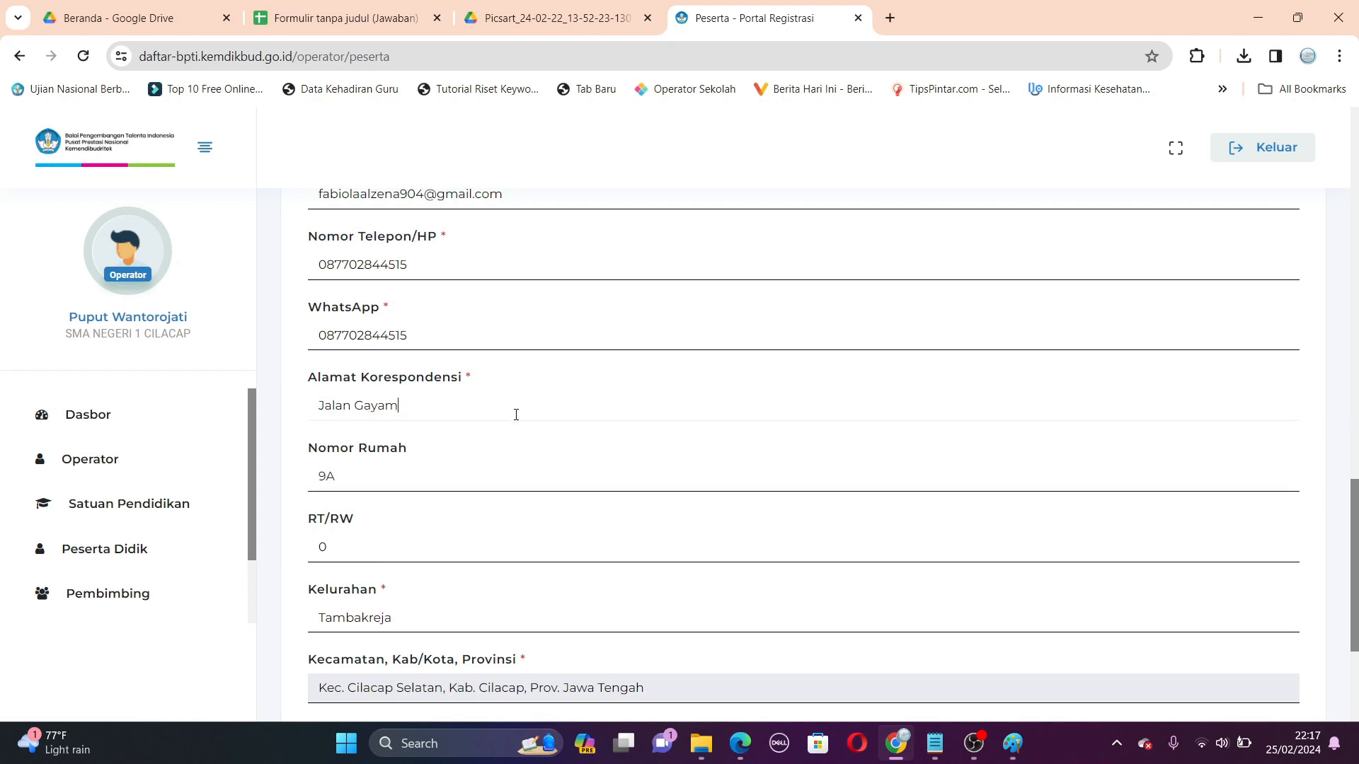
double_click(318, 558)
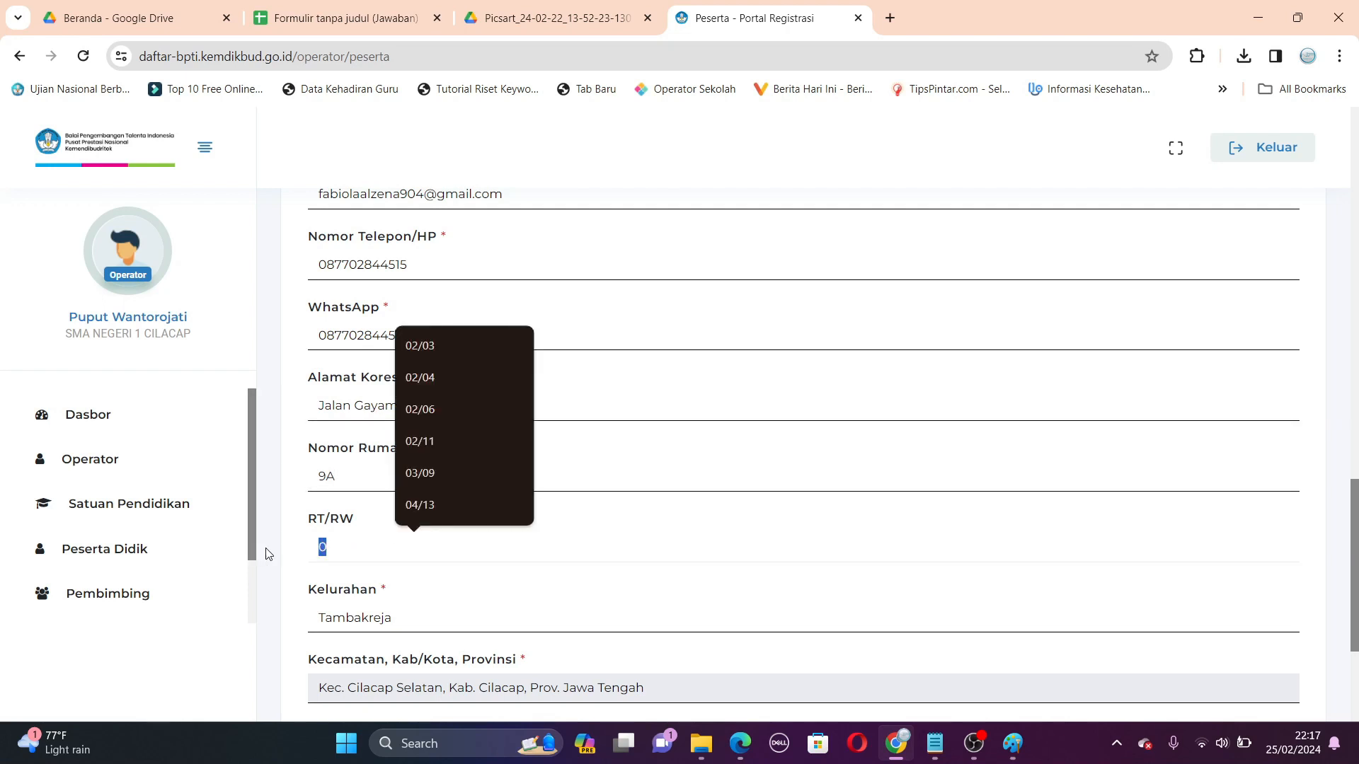
key("alt+Tab")
key("alt+Tab")
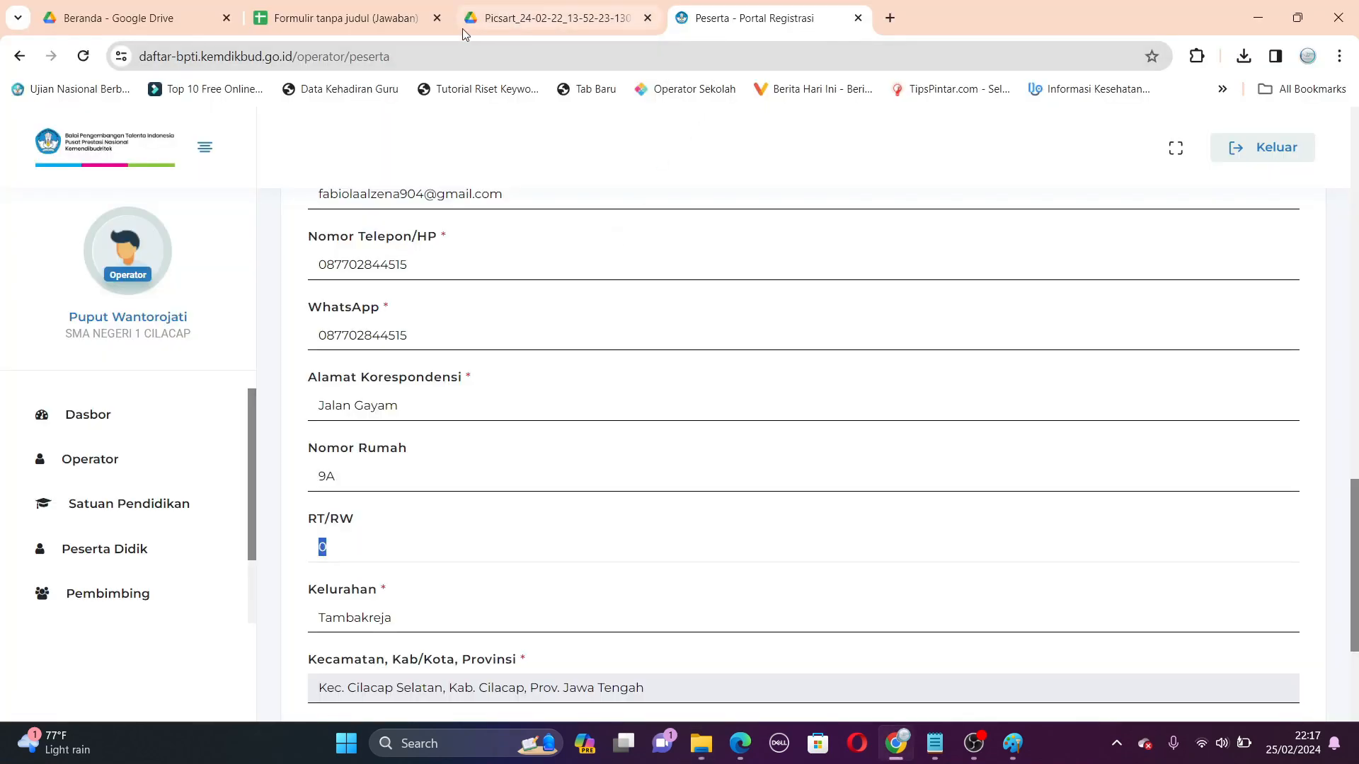
left_click(311, 18)
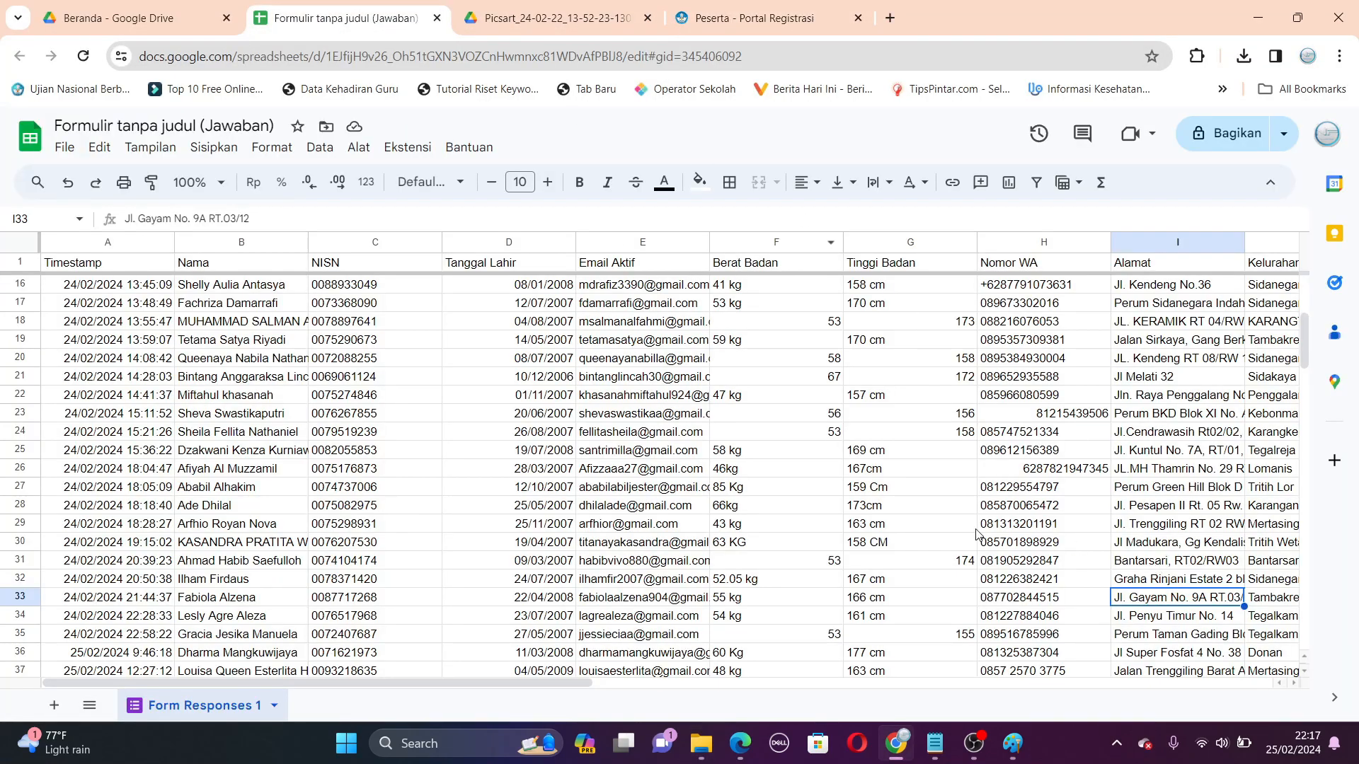
left_click(722, 18)
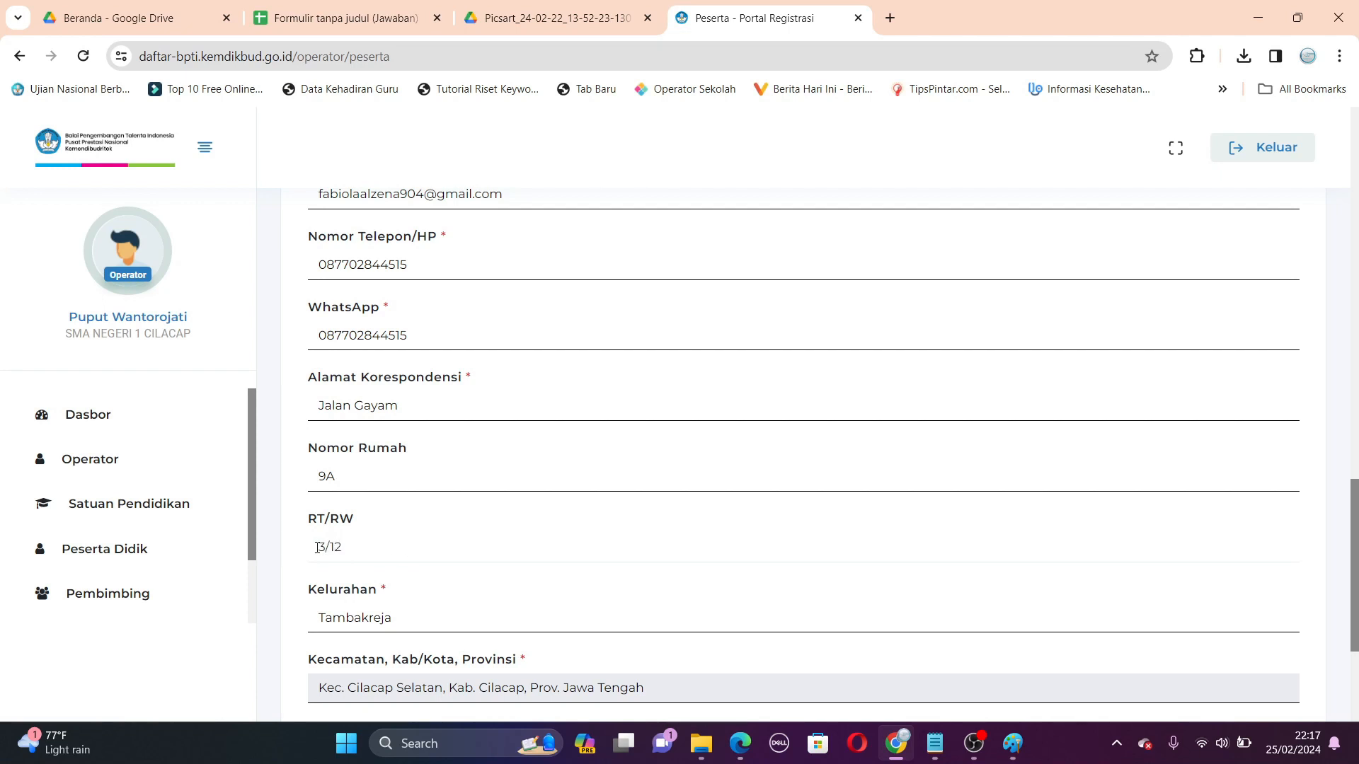
type("0")
Copy the postal code from cell L33 into Kode Pos.
scroll(453, 580, "down", 1)
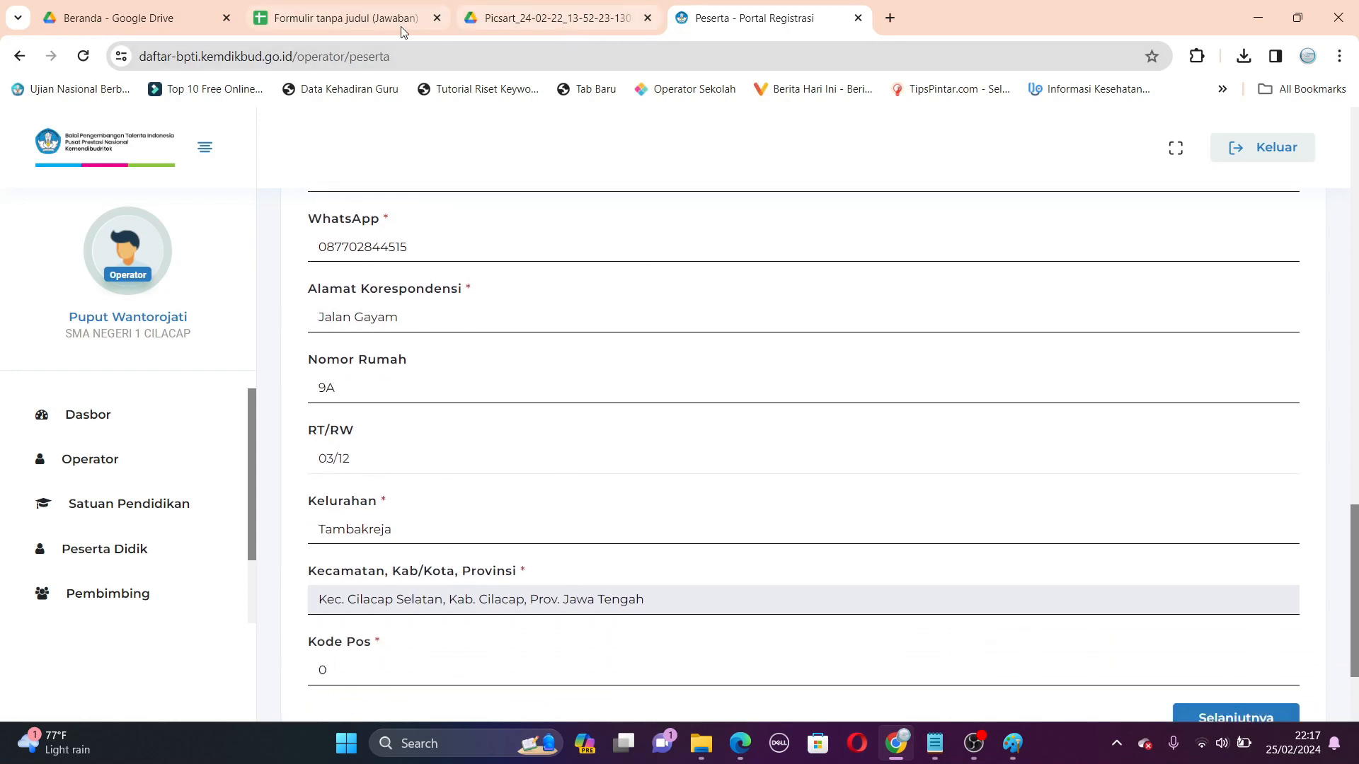
left_click(382, 15)
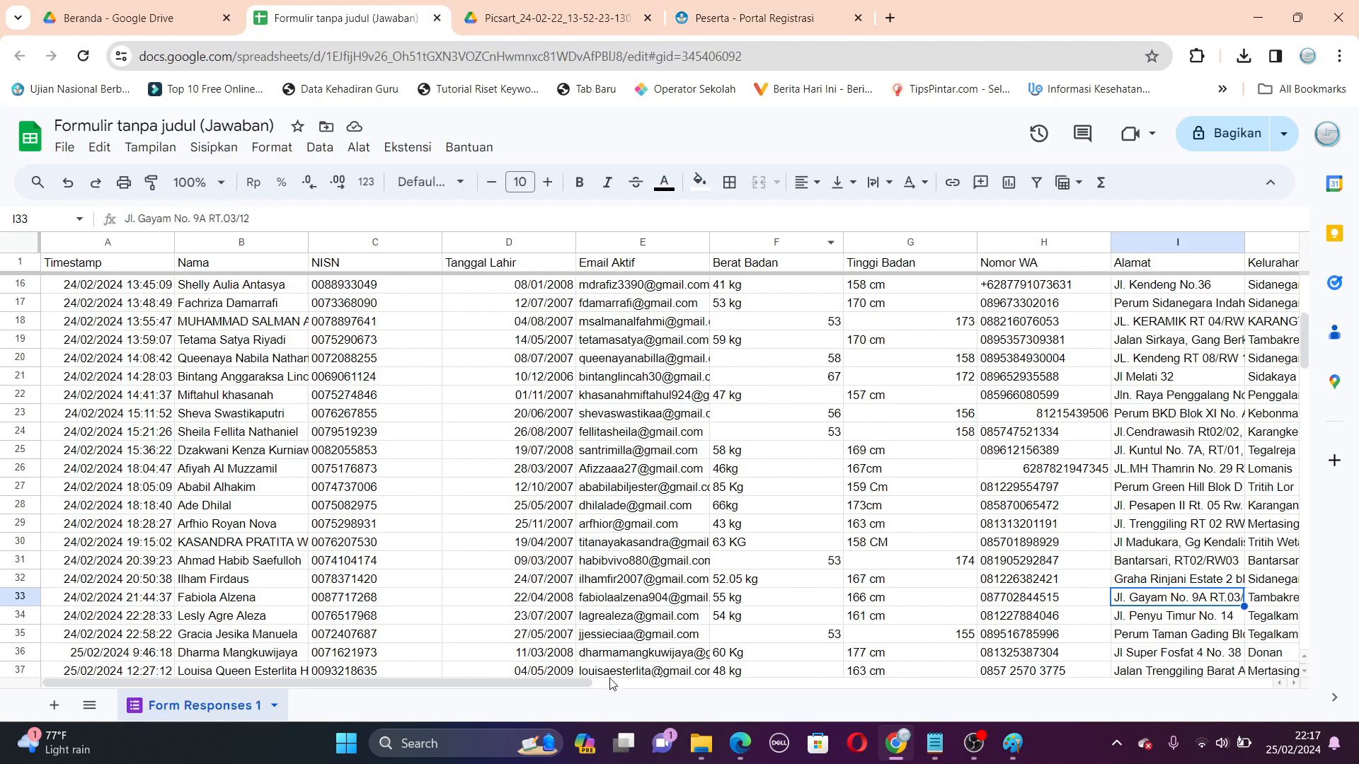
left_click_drag(576, 681, 890, 701)
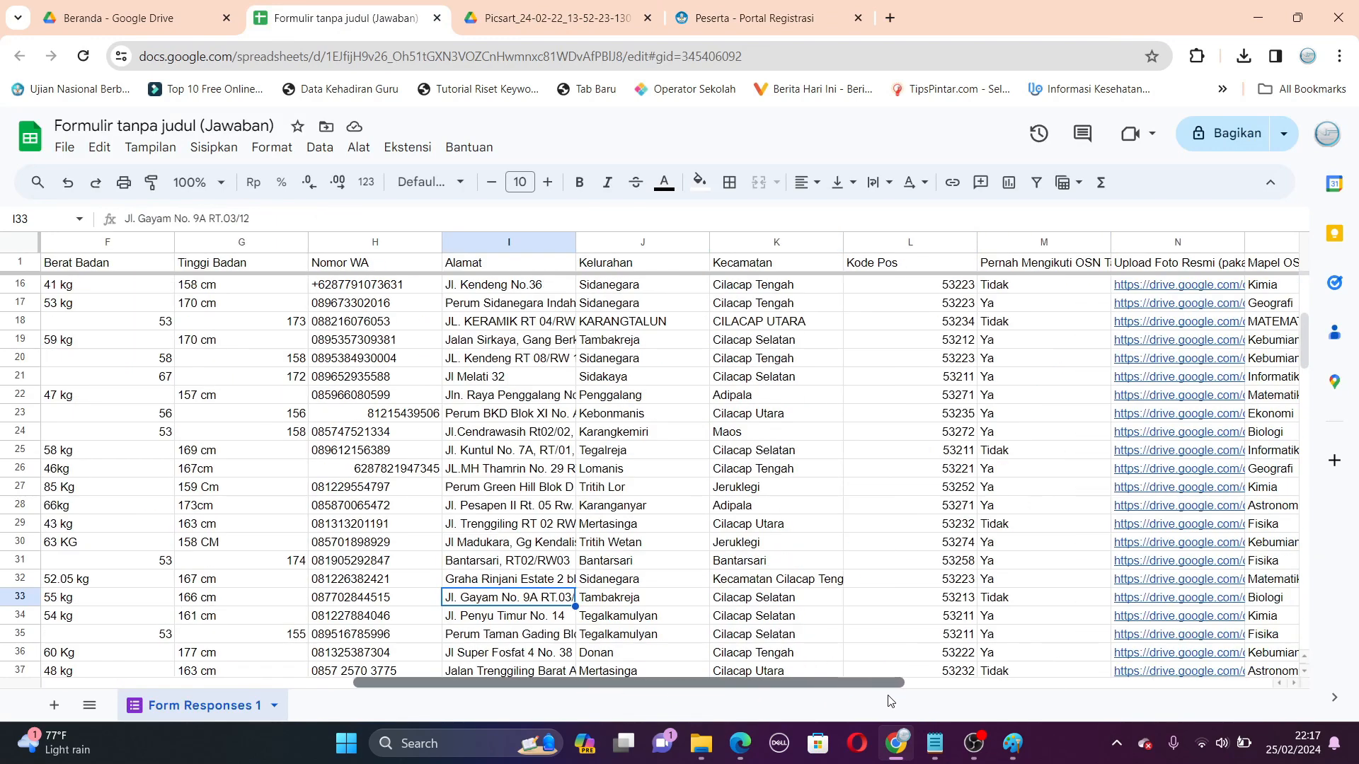
left_click(949, 600)
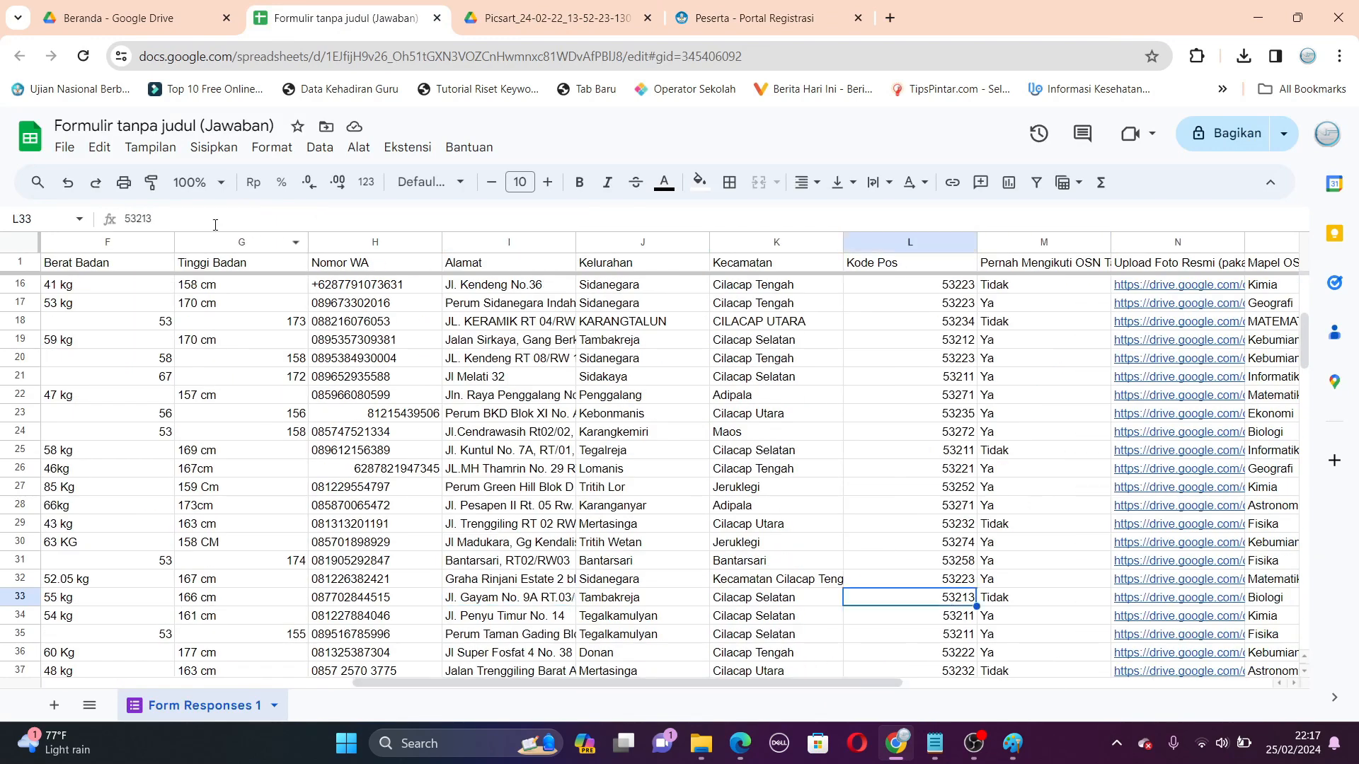
left_click_drag(174, 220, 85, 210)
key("ctrl+c")
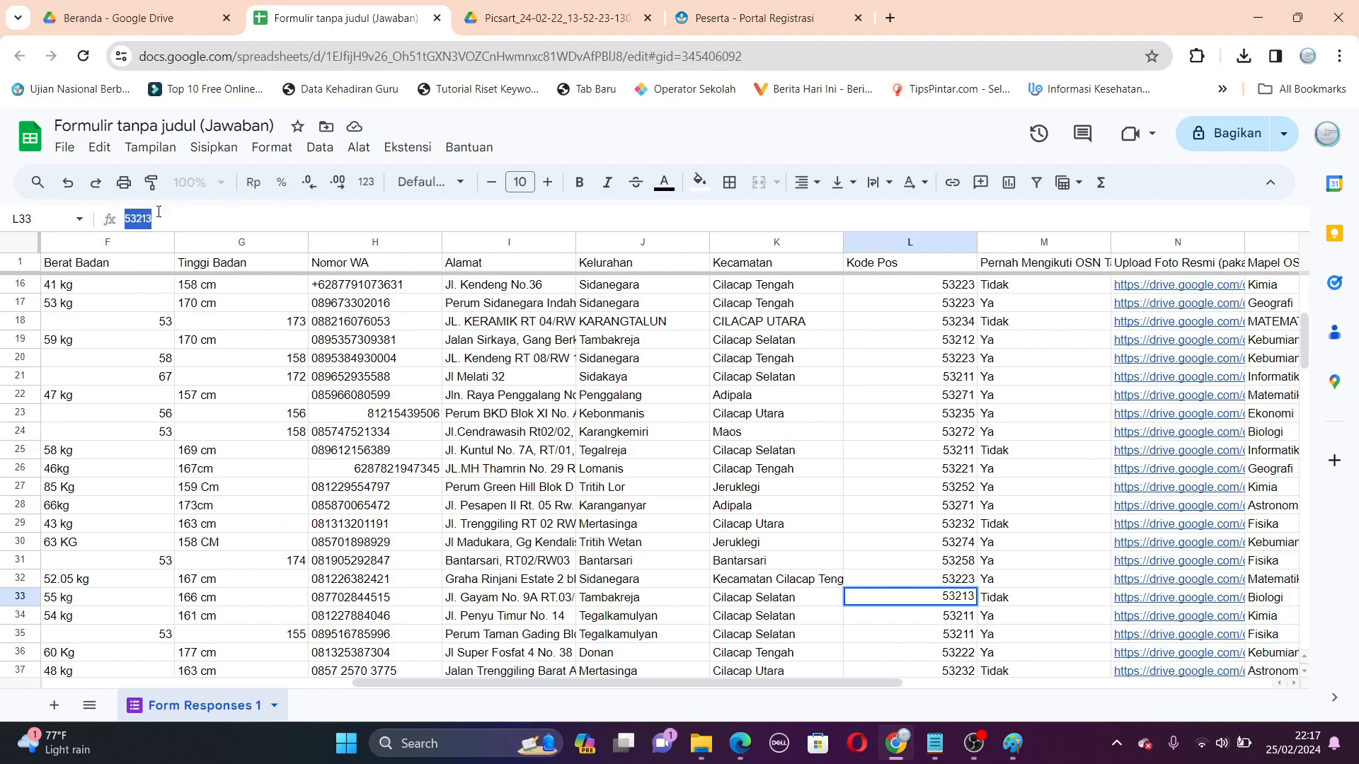
key("alt+Tab")
key("alt+Tab")
left_click(721, 19)
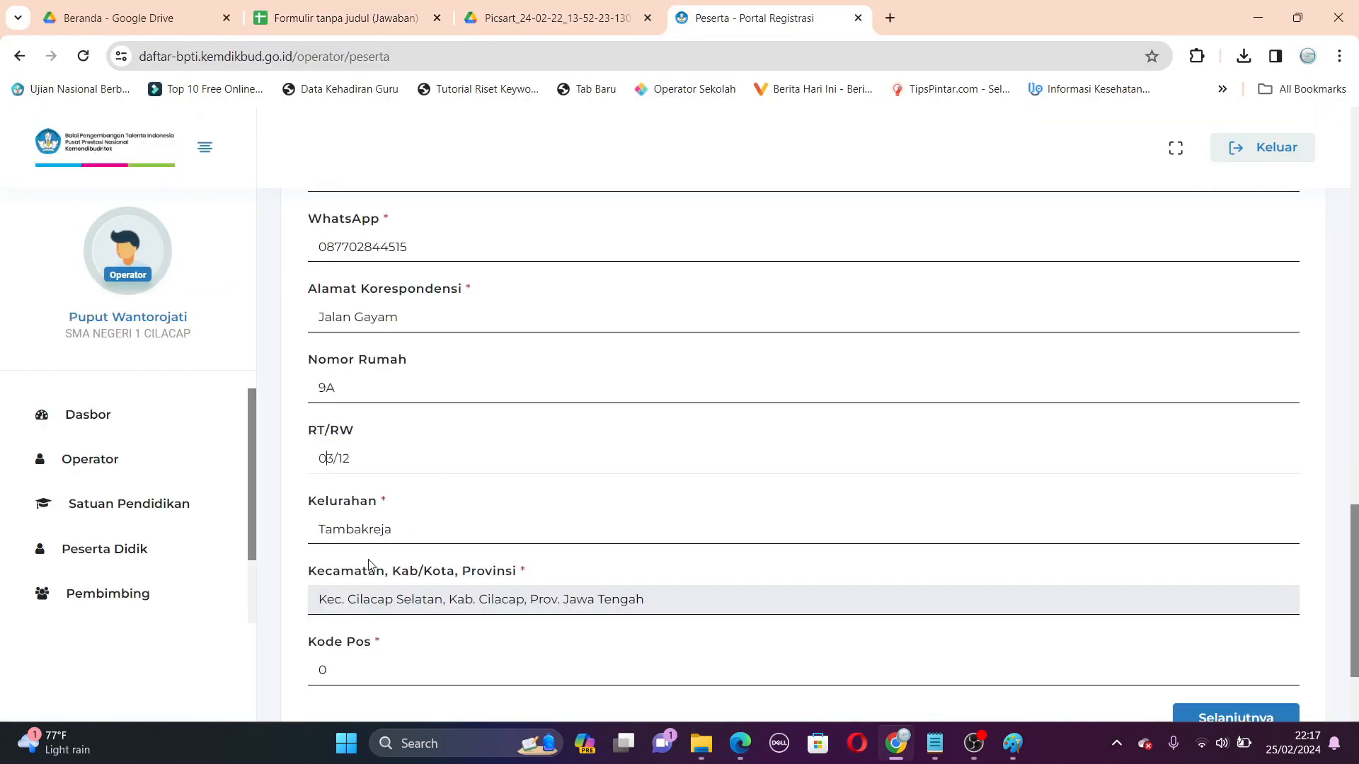
double_click(322, 669)
key("ctrl+v")
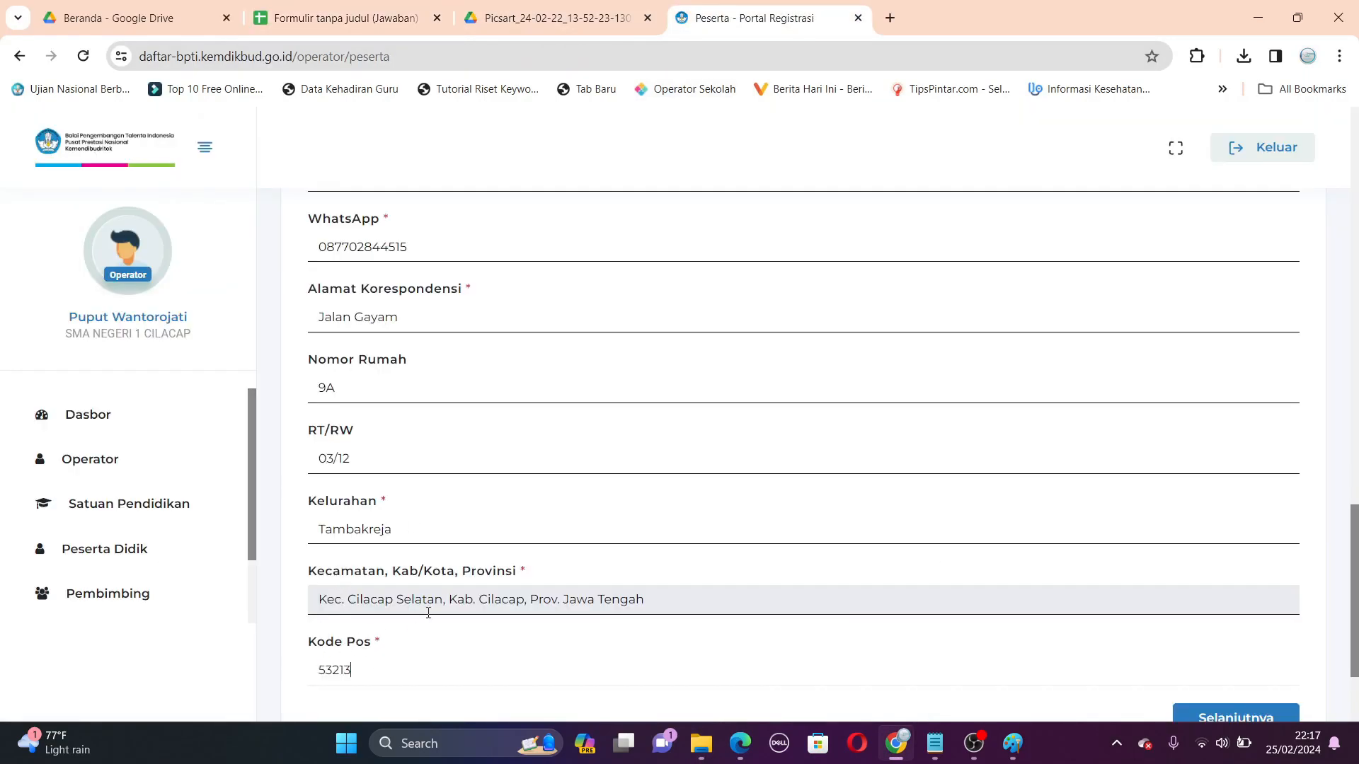
scroll(1161, 605, "down", 2)
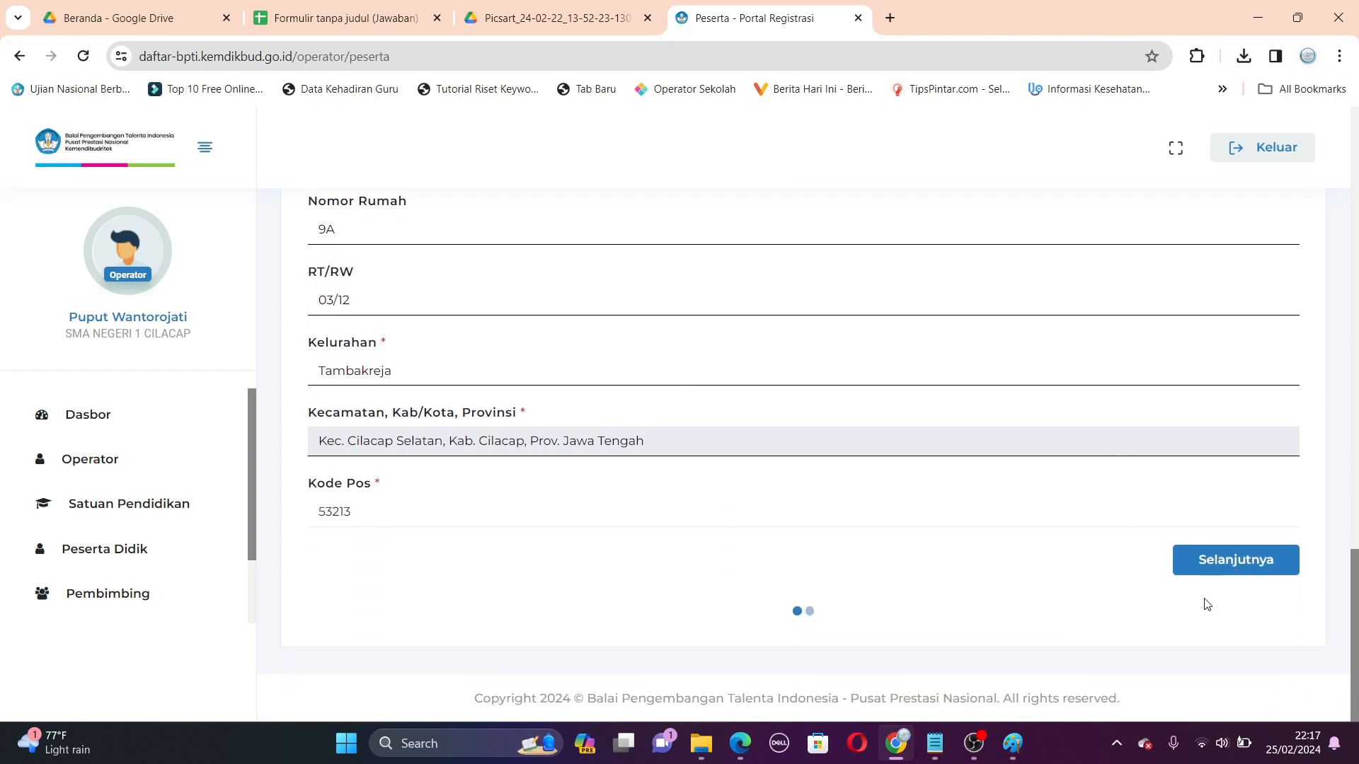
Advance the form and paste the WhatsApp number from H33 as the parent contact.
left_click(1233, 562)
scroll(832, 635, "up", 10)
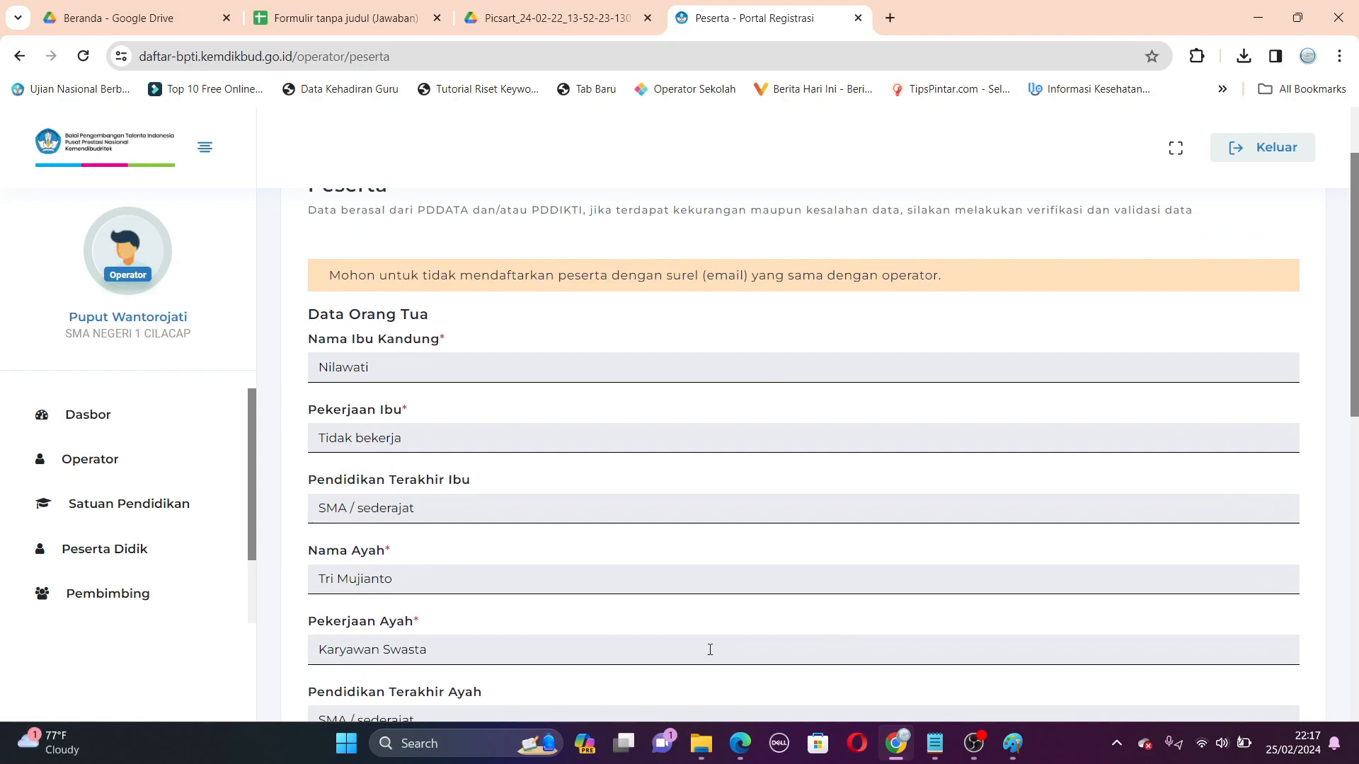
scroll(710, 649, "down", 5)
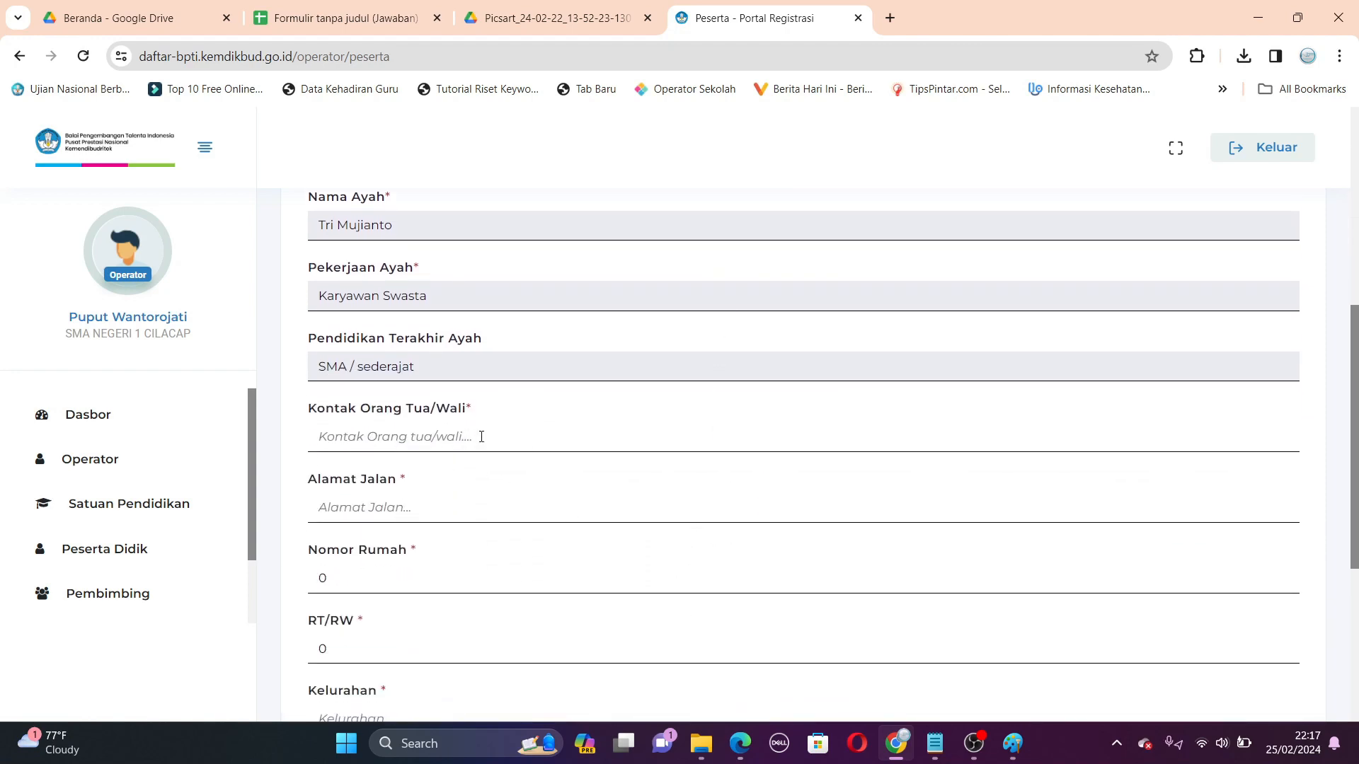
left_click(308, 21)
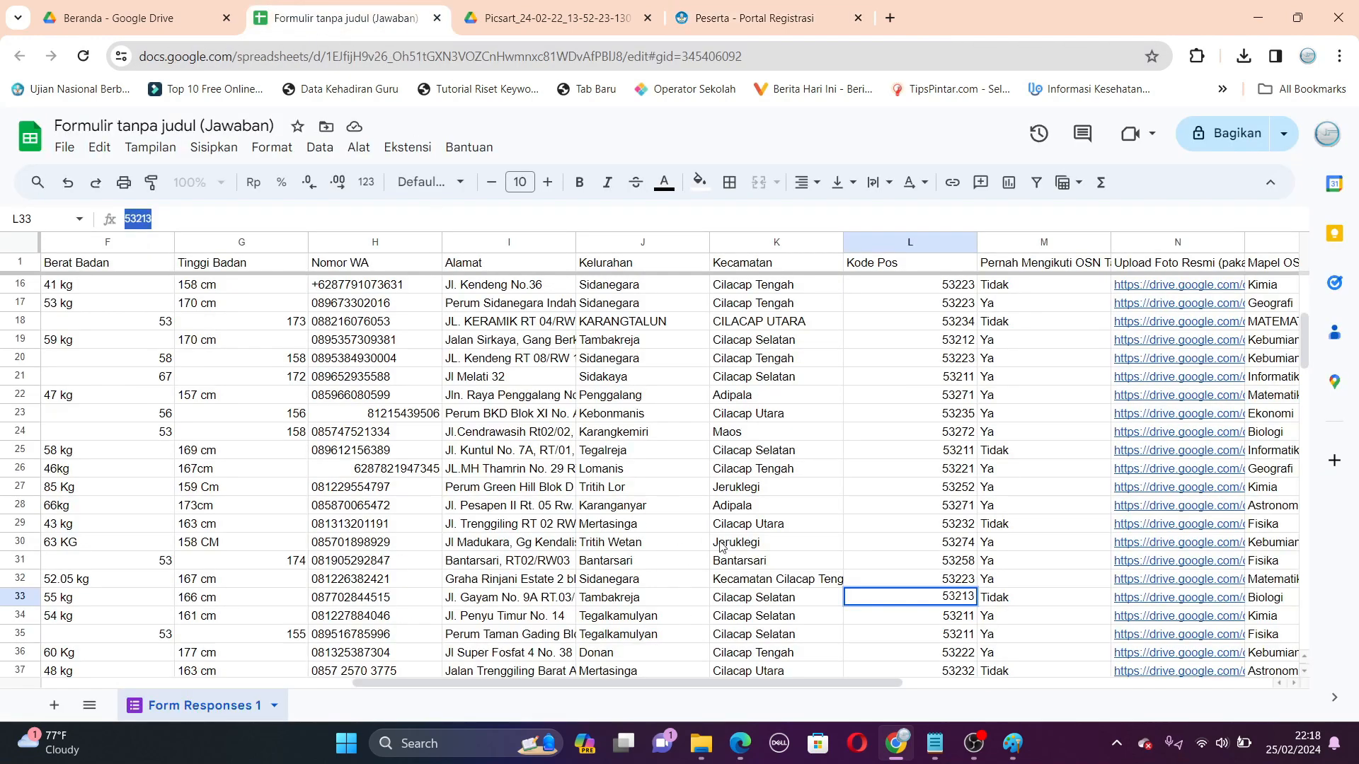
left_click(382, 600)
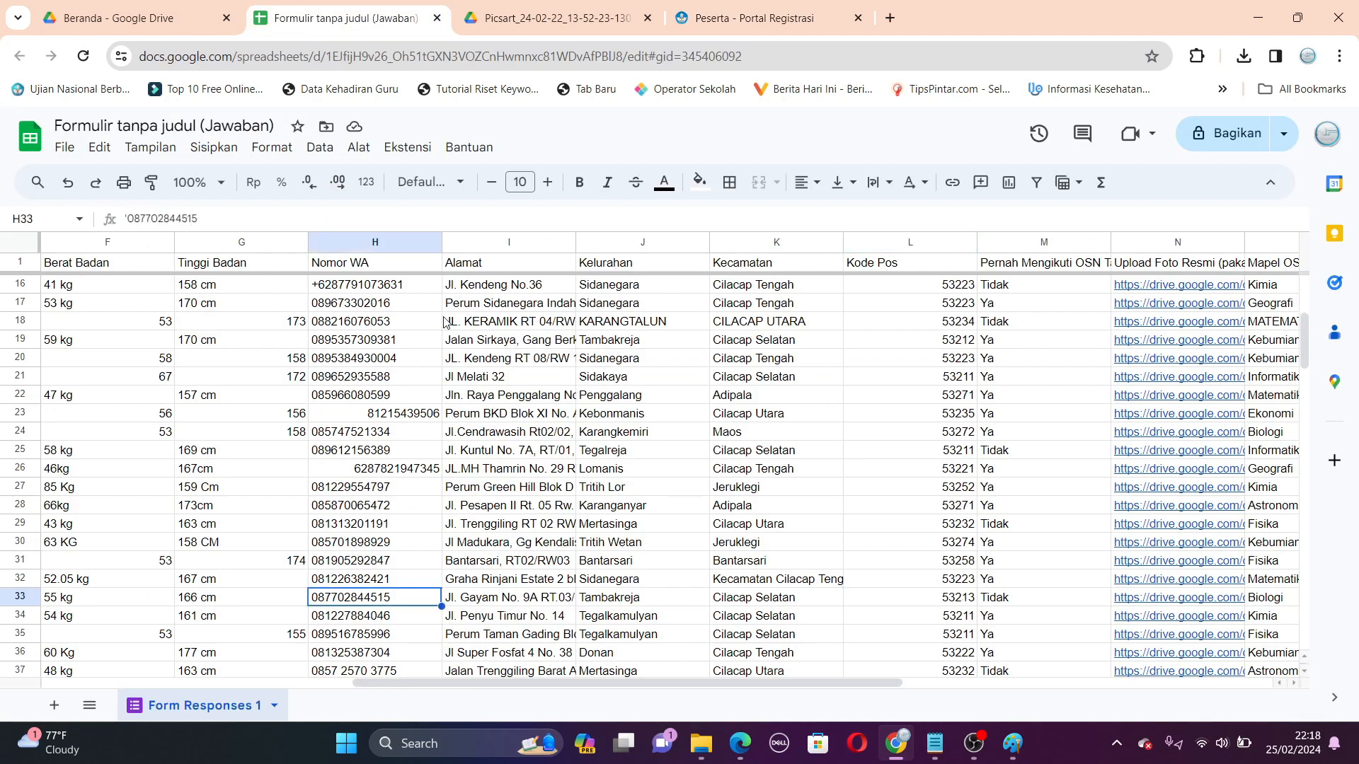
triple_click(133, 224)
key("ctrl+c")
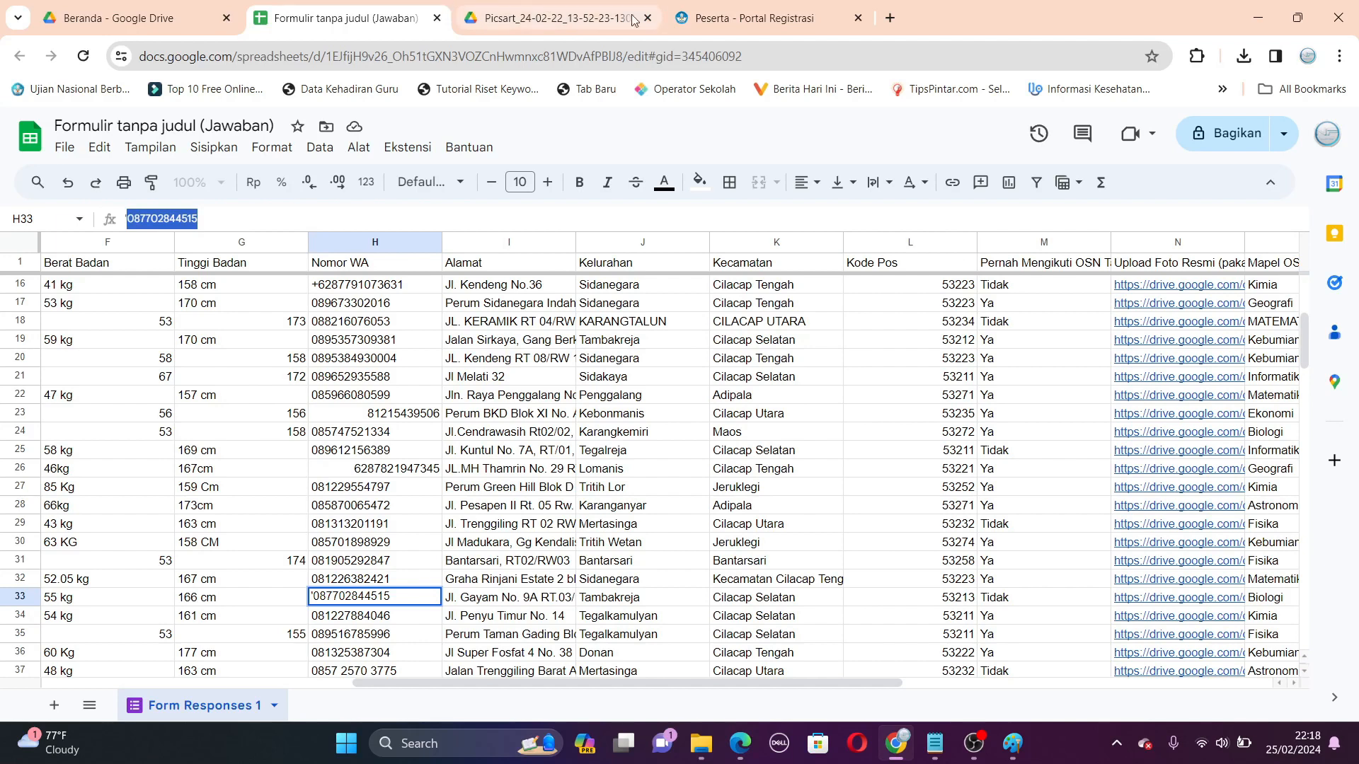
left_click(747, 17)
left_click(400, 437)
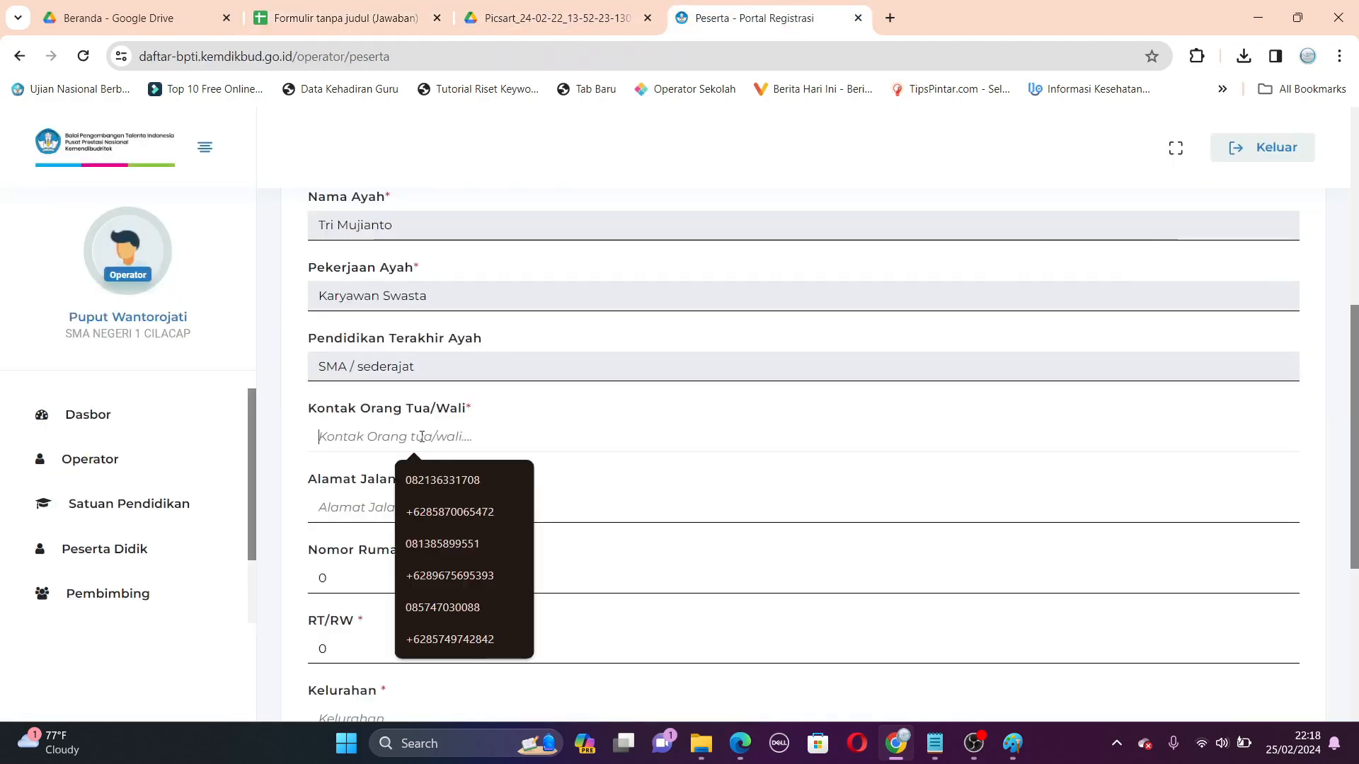
key("ctrl+v")
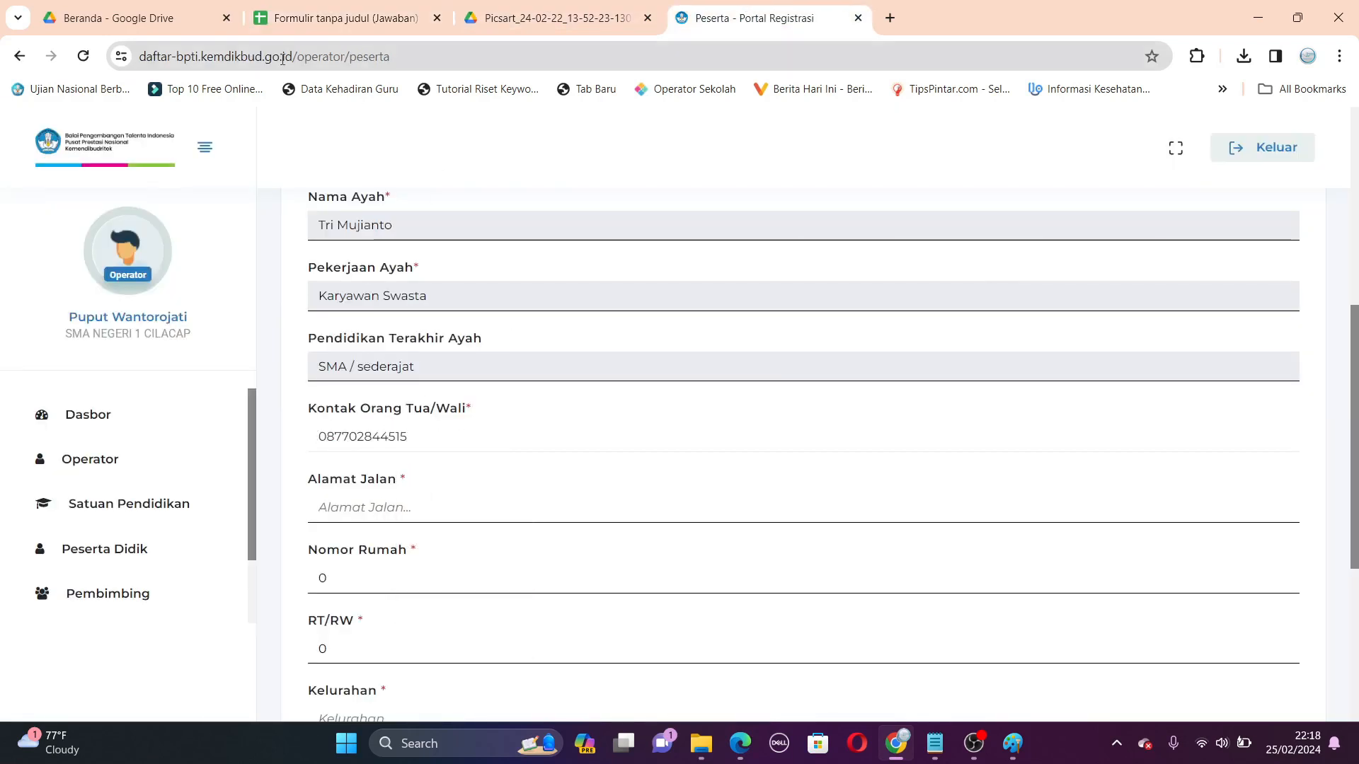
Paste the student's address from row 33 into the street address field.
left_click(327, 18)
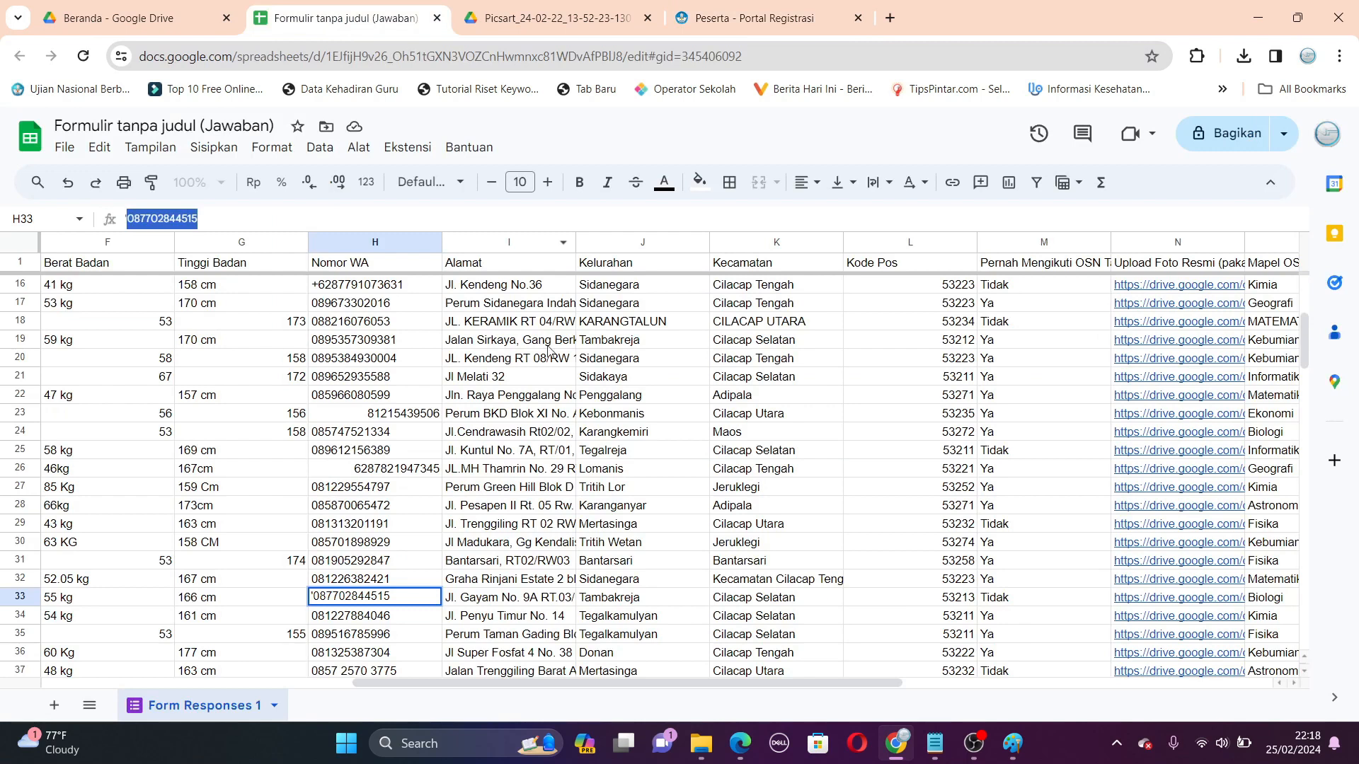
left_click(488, 603)
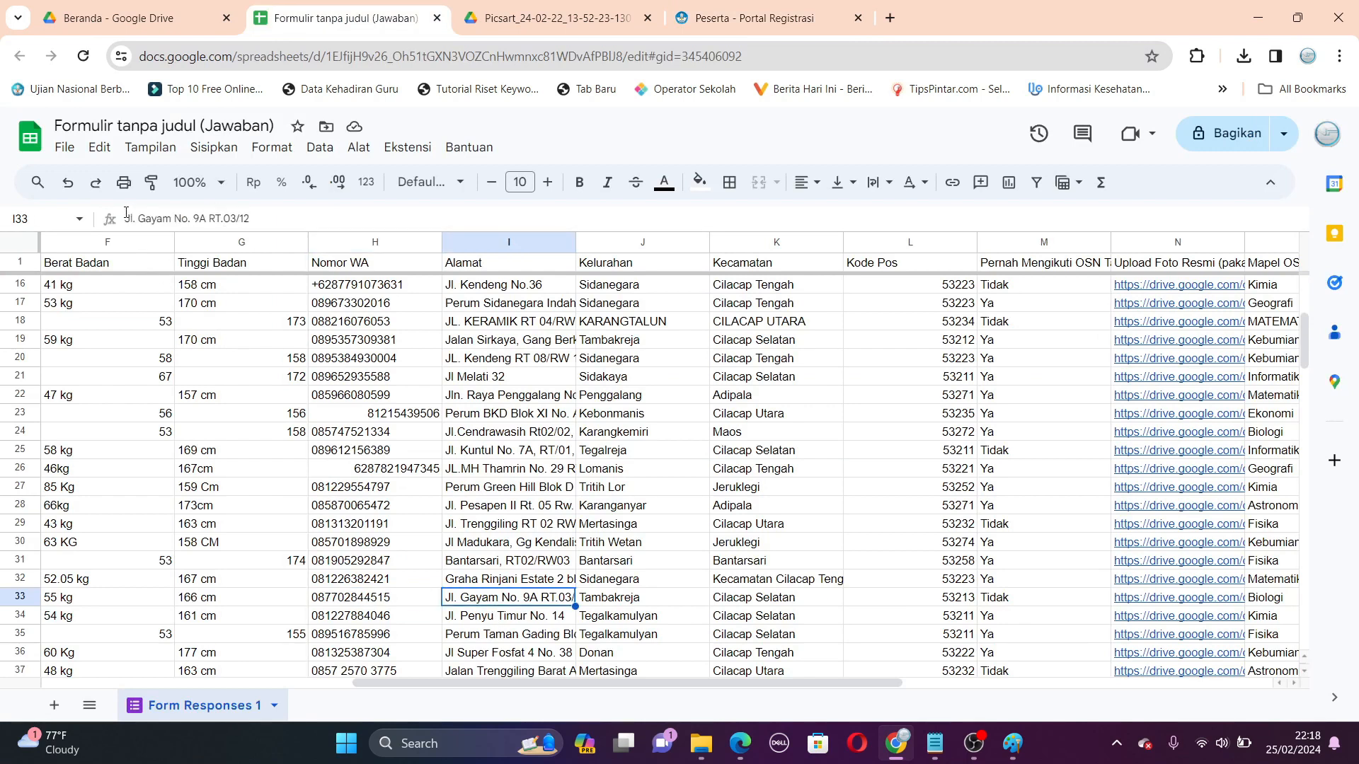
left_click_drag(126, 212, 290, 213)
key("ctrl+c")
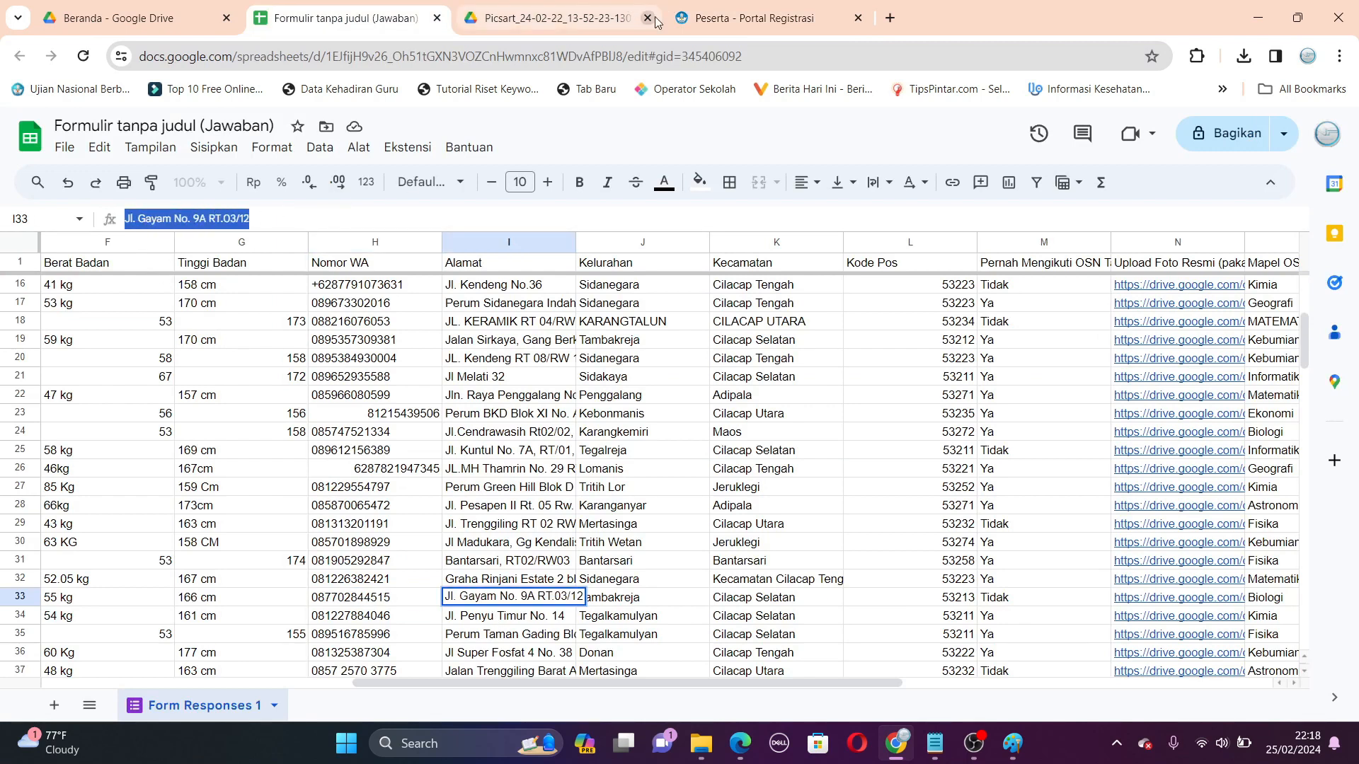
left_click(765, 18)
right_click(413, 494)
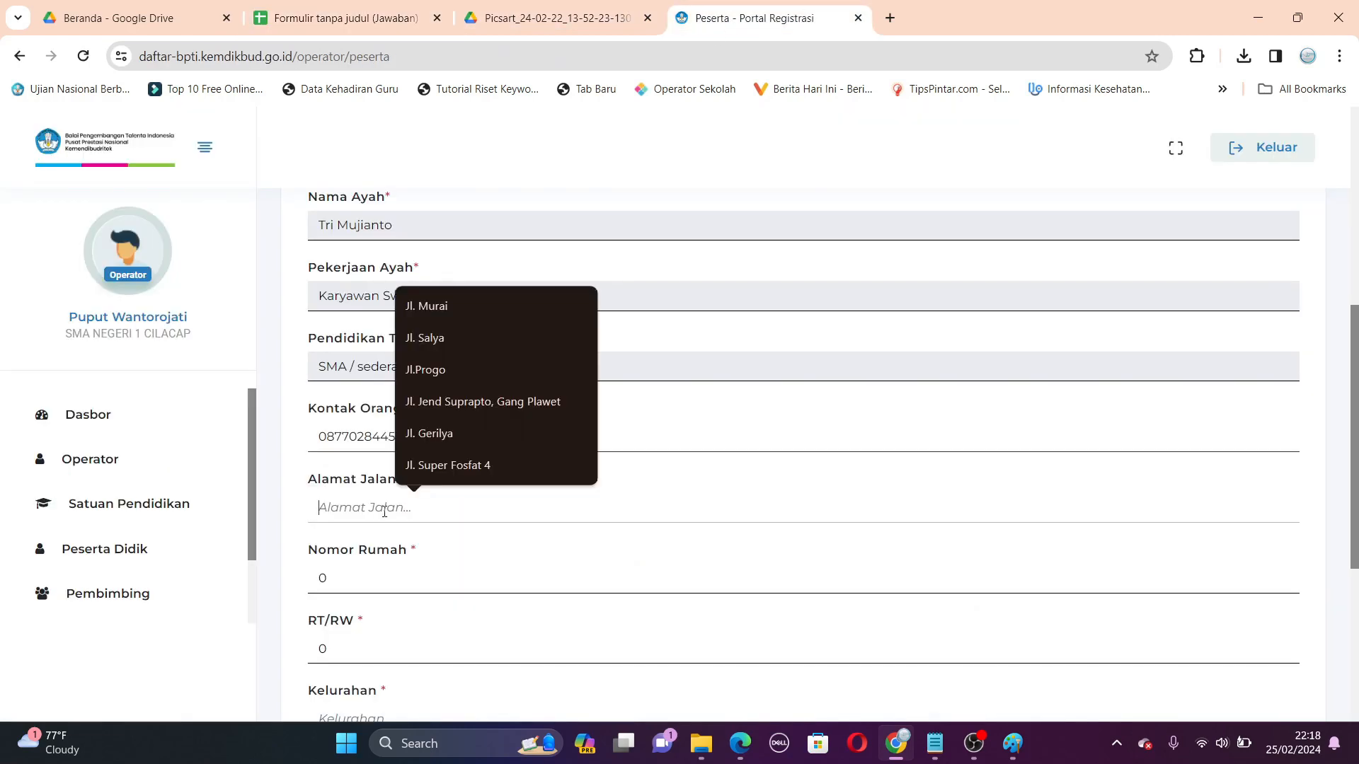
left_click(438, 367)
Enter the house number and RT/RW, trimming them from the street address.
left_click(331, 598)
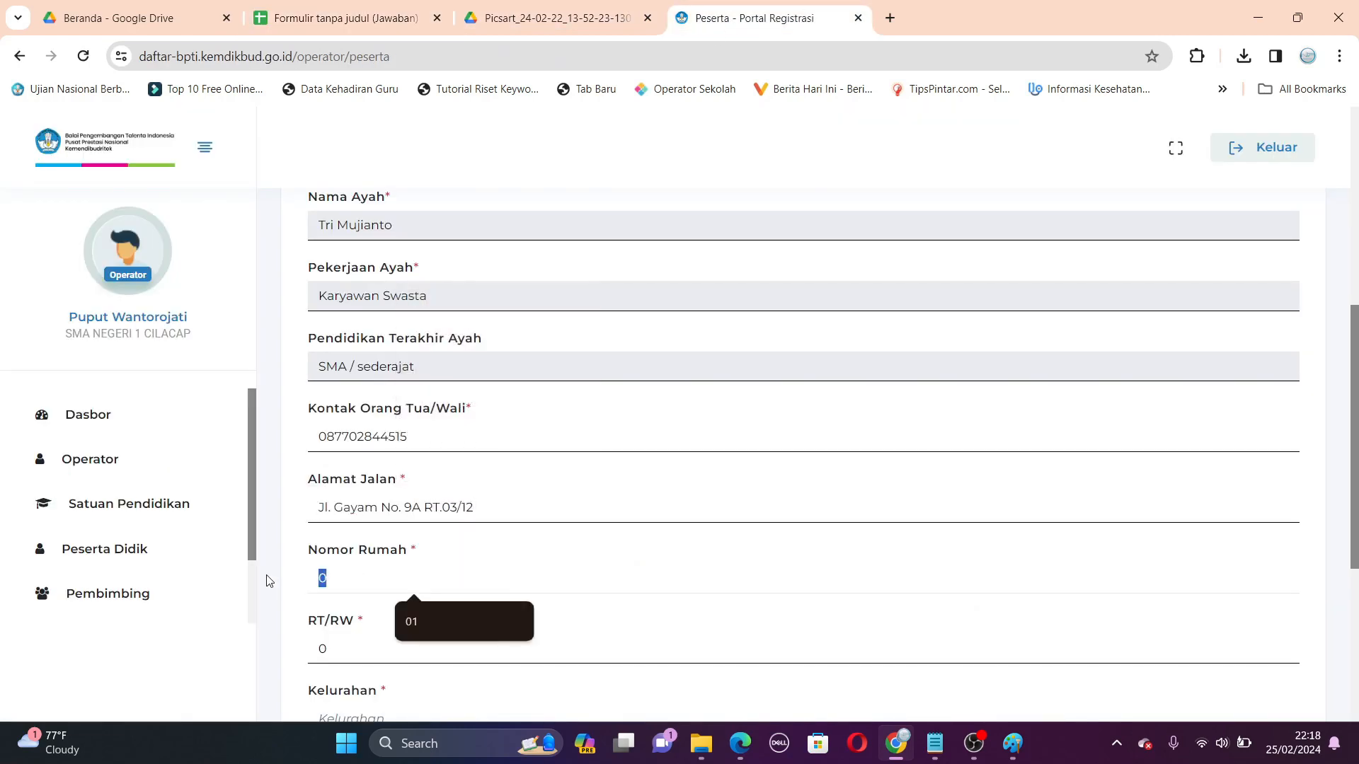
type("9")
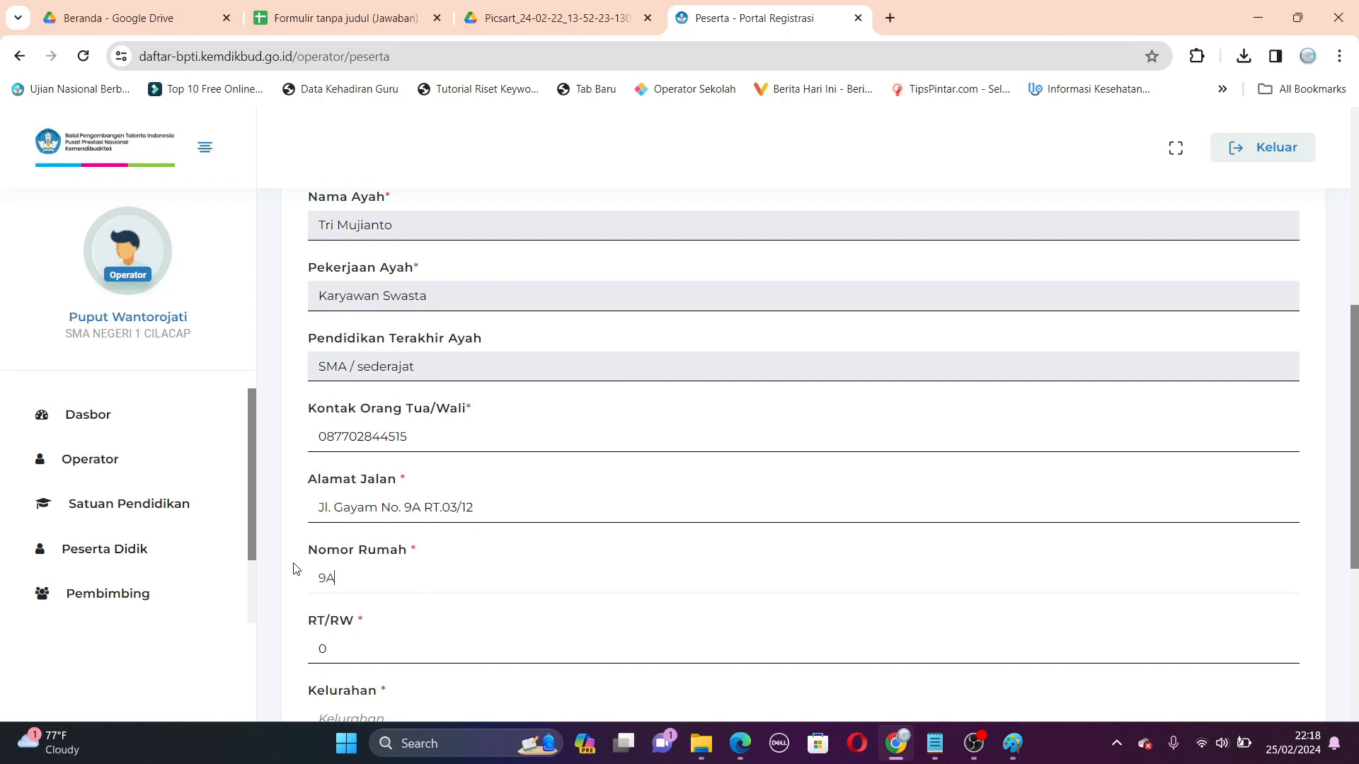
type("A")
left_click(332, 648)
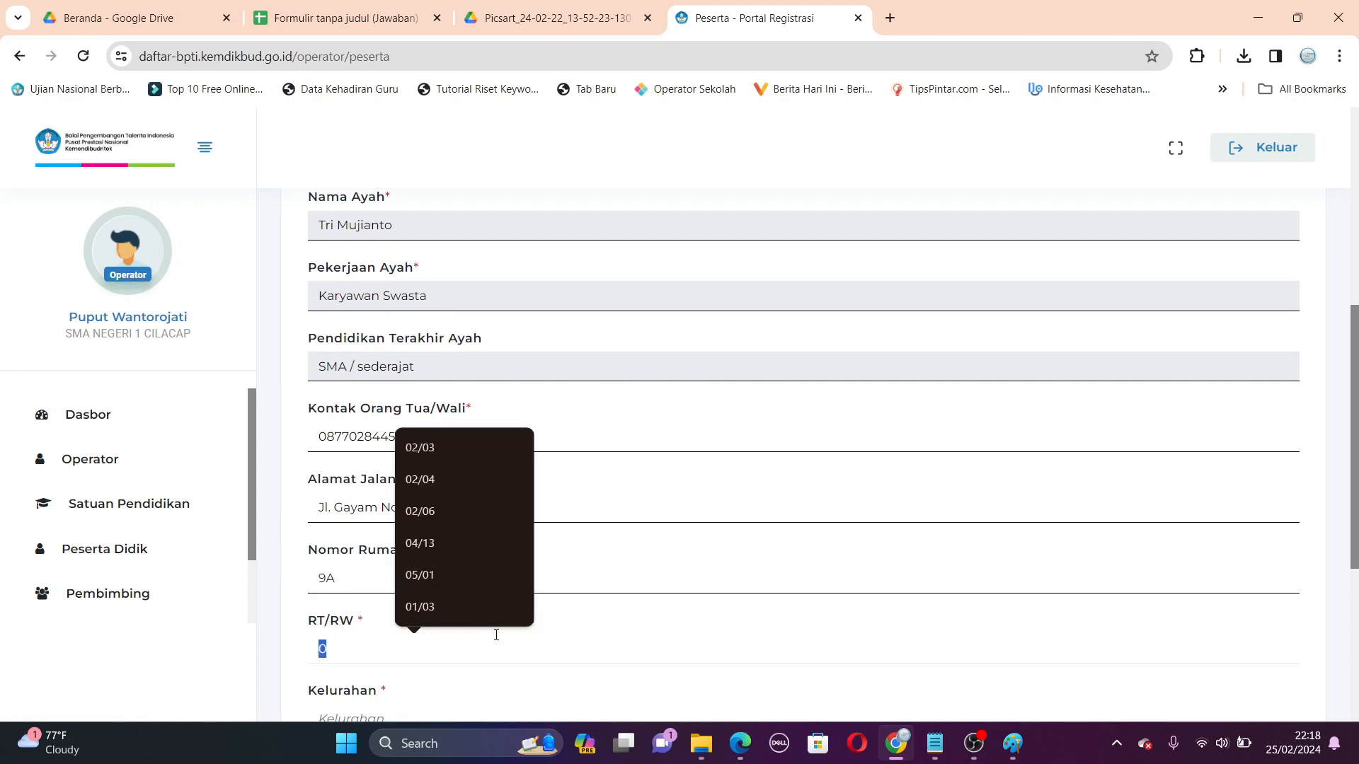
type("003")
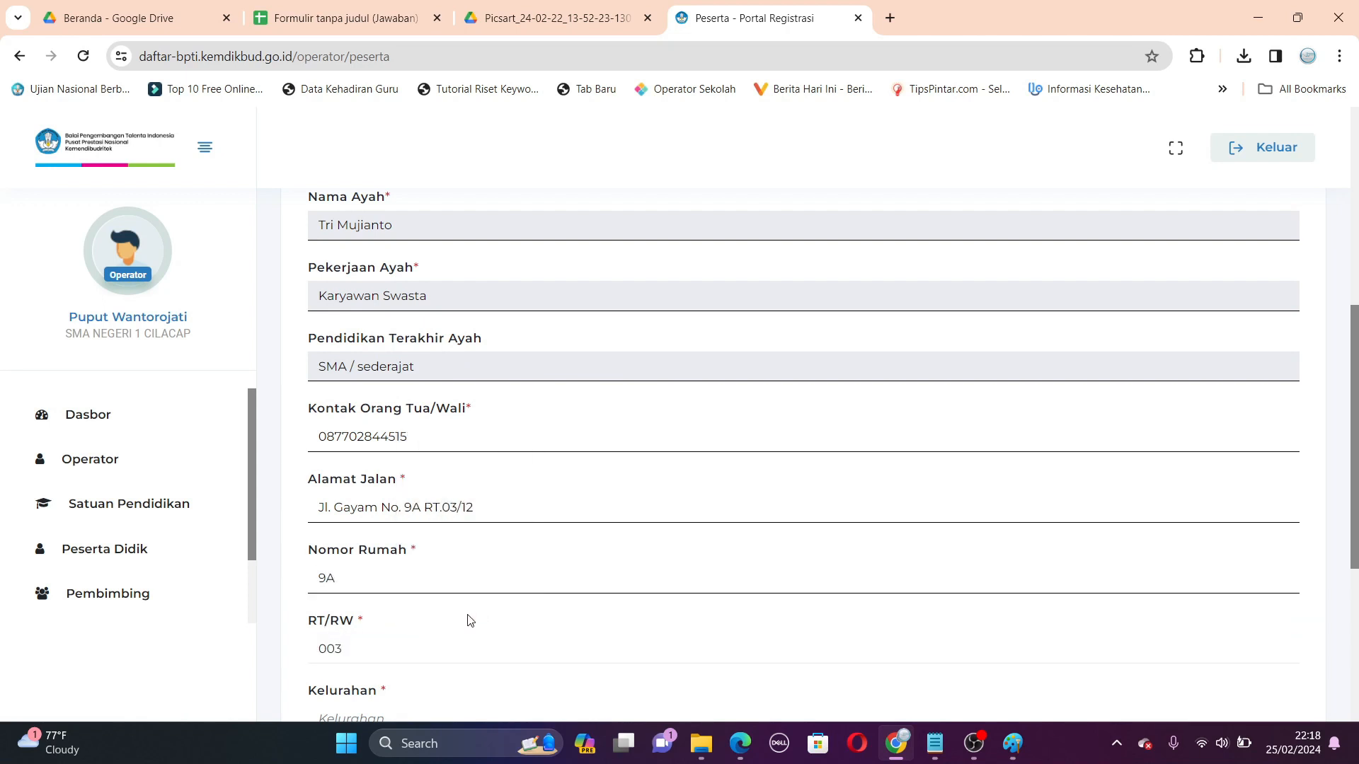
type("/12")
left_click_drag(381, 507, 495, 488)
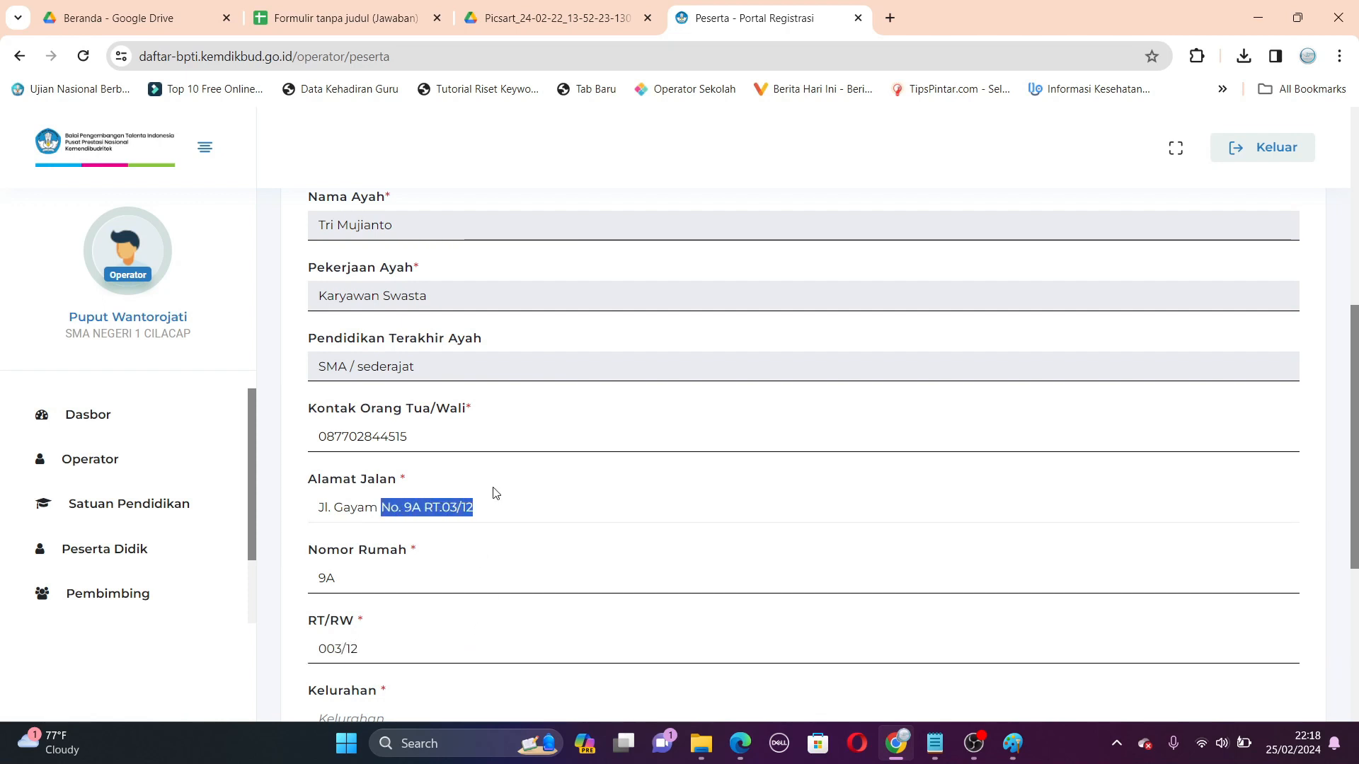
key("BackSpace")
scroll(546, 511, "down", 4)
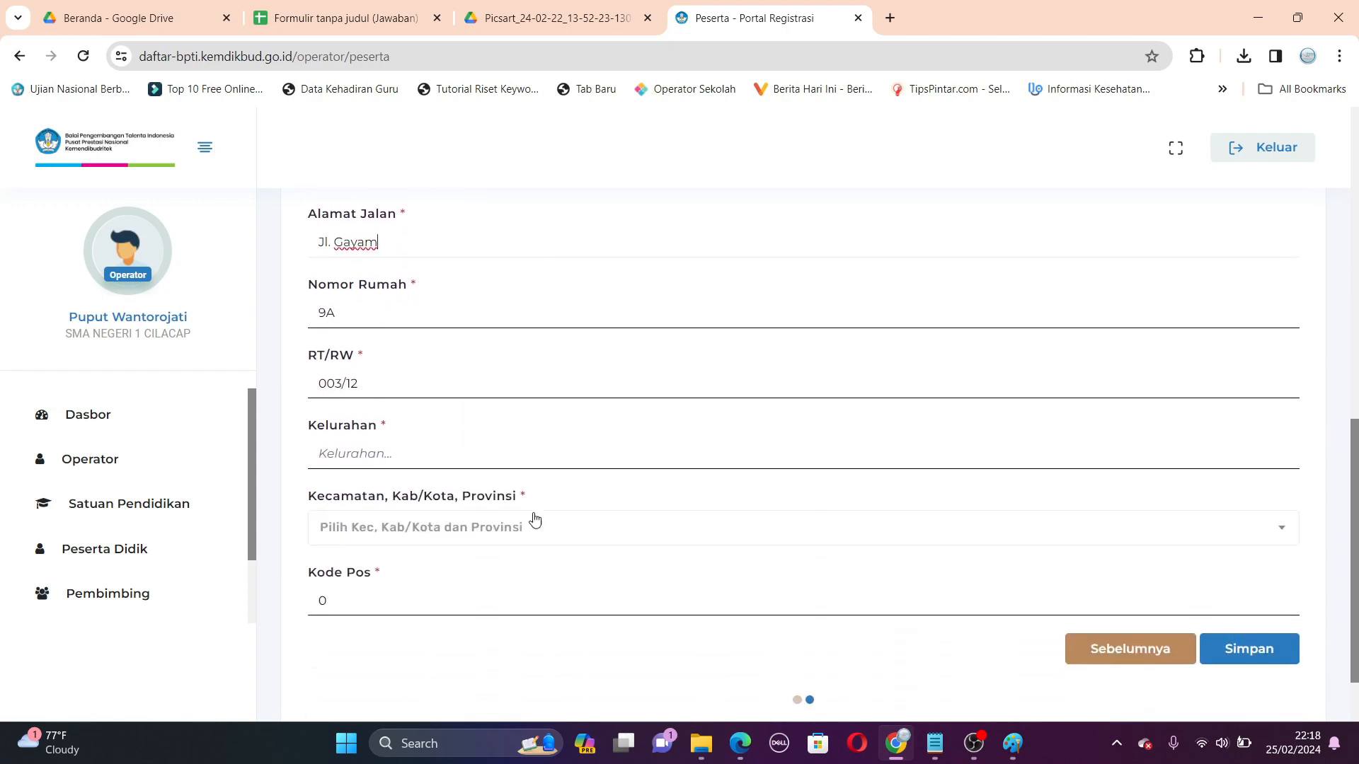
Type the Kelurahan and choose the matching Kecamatan district from the list.
left_click(336, 13)
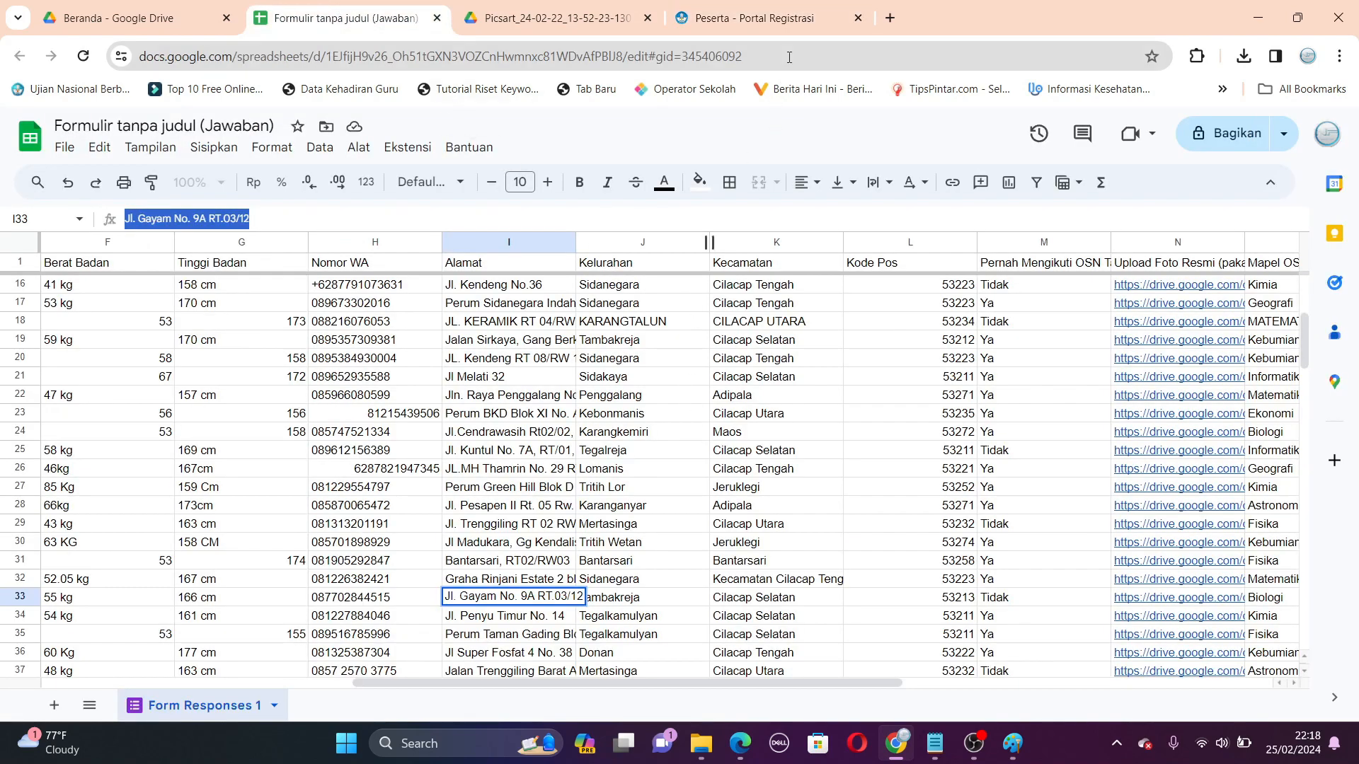
left_click(779, 18)
left_click(393, 456)
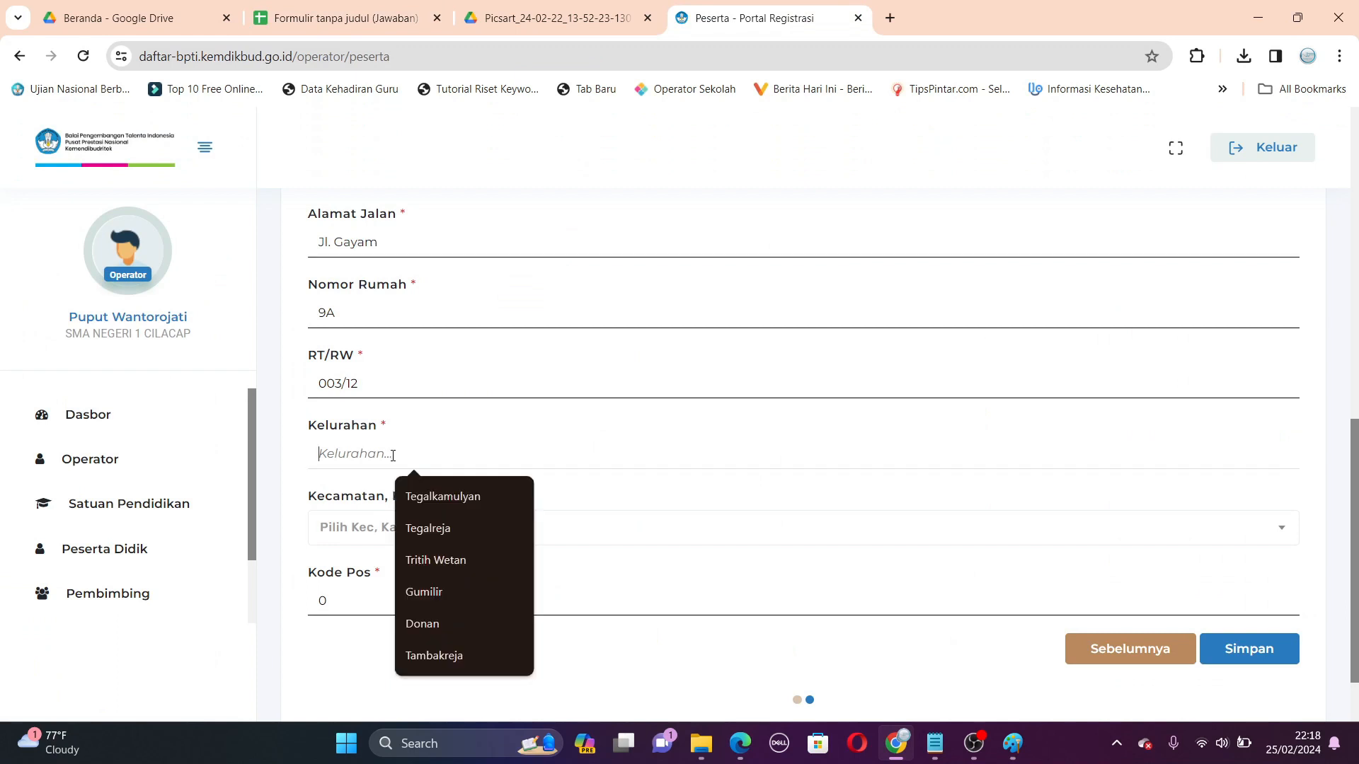
type("Tambak")
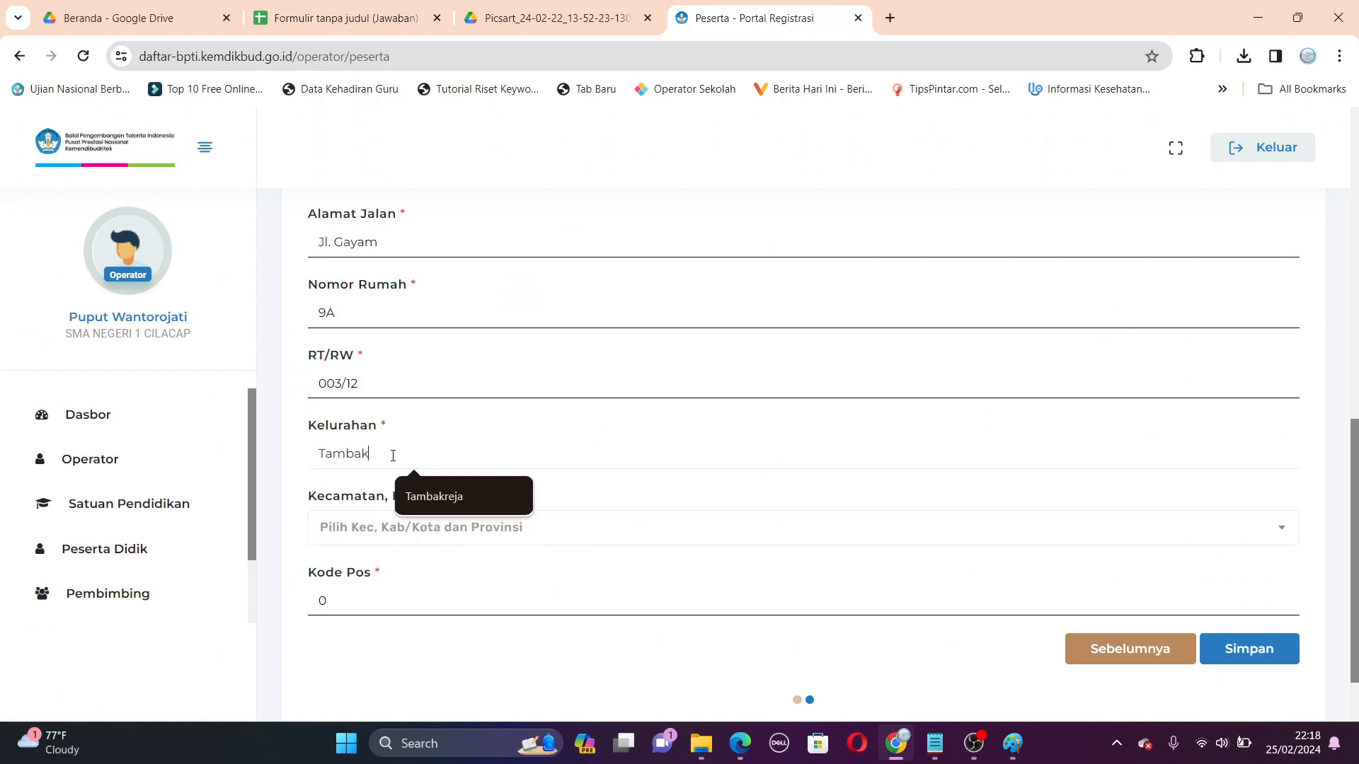
type("reja")
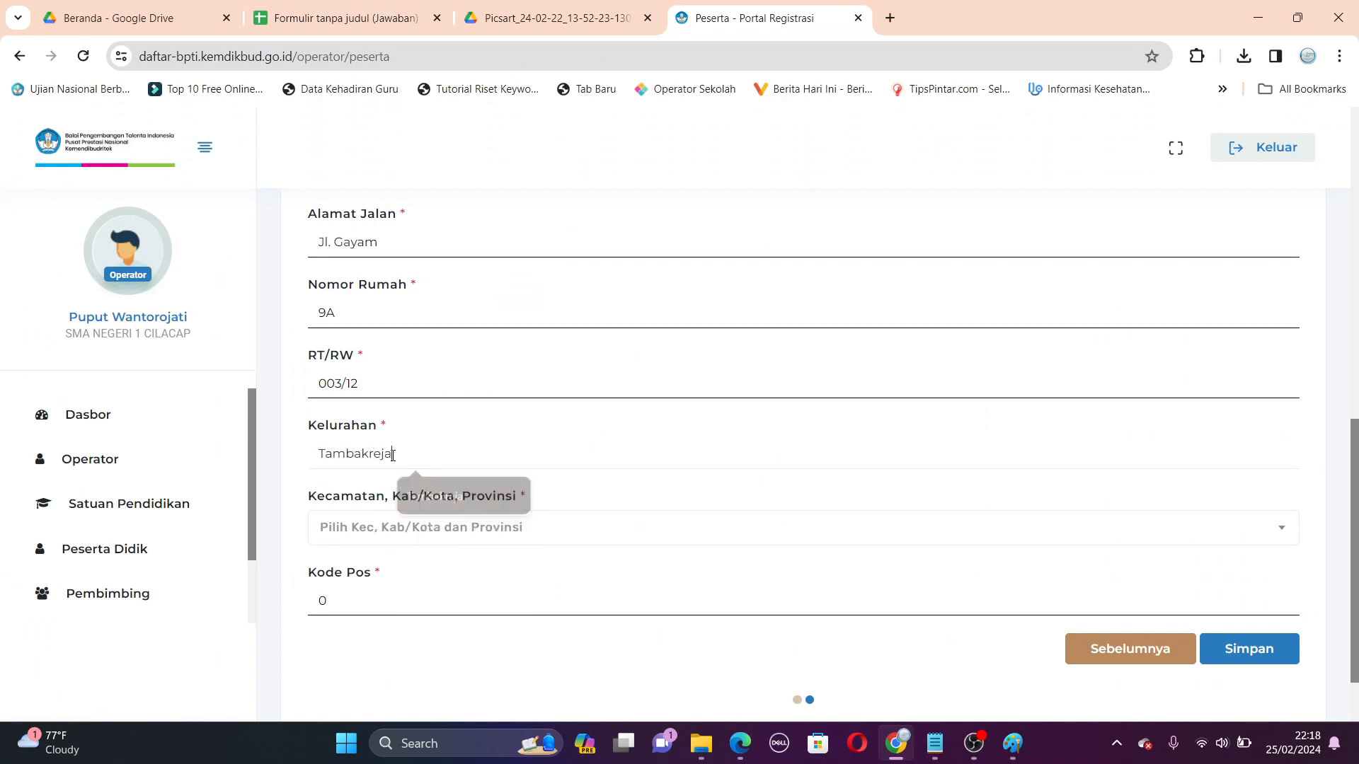
left_click(406, 539)
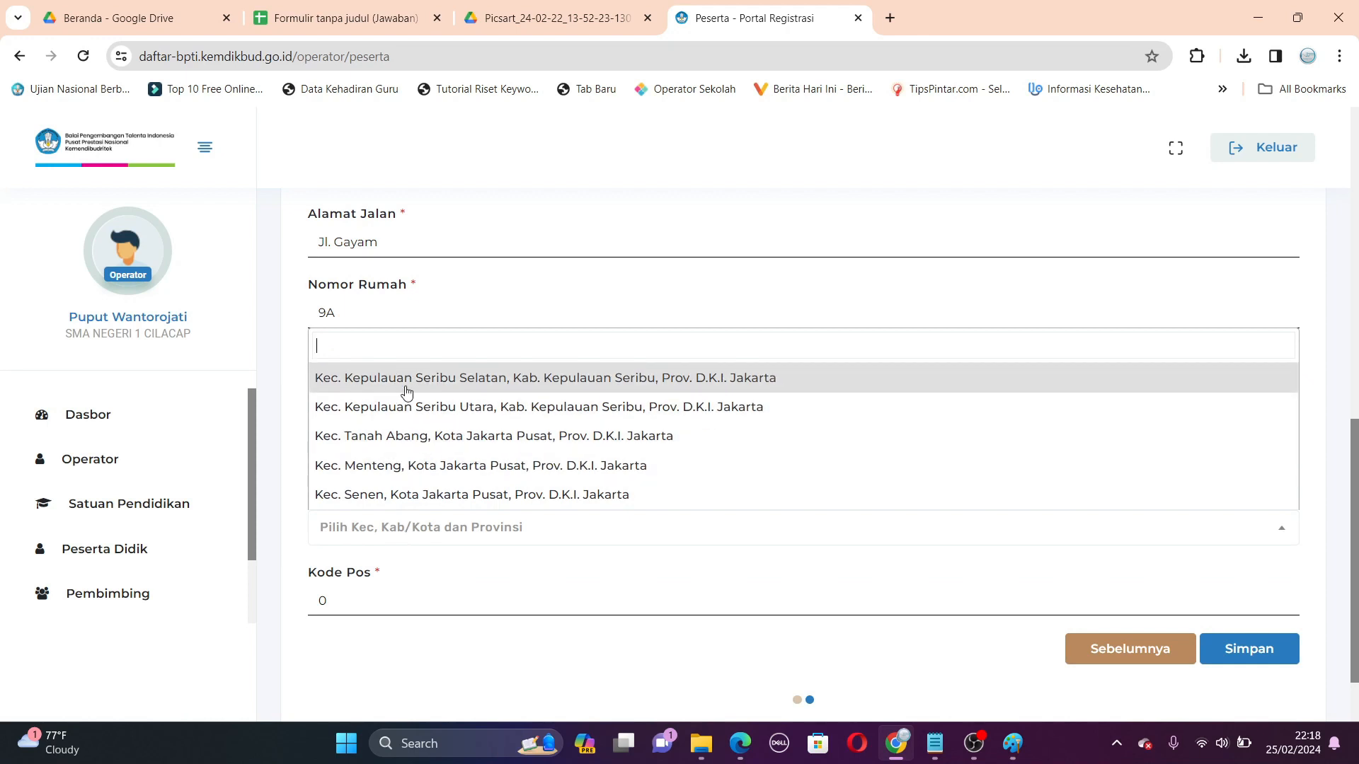
type("Cilacap S")
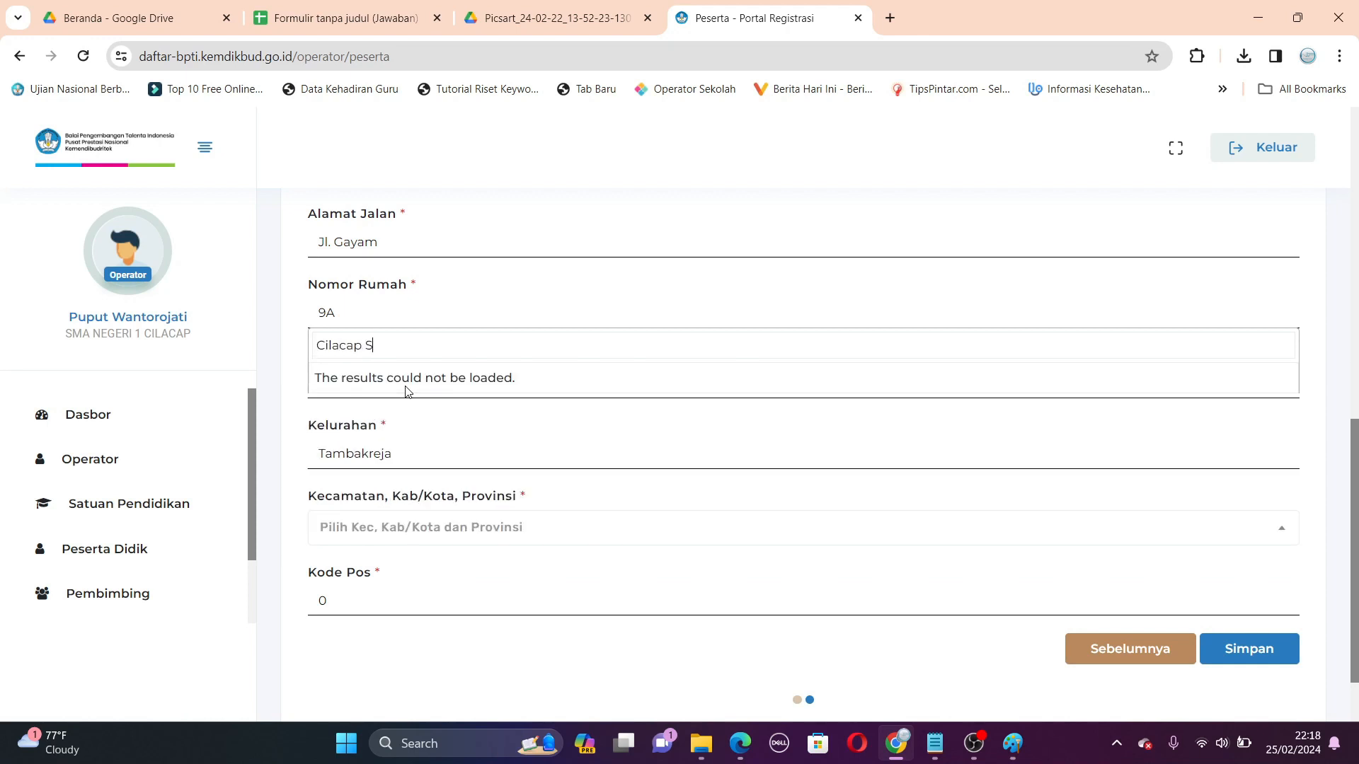
type("e")
left_click(392, 494)
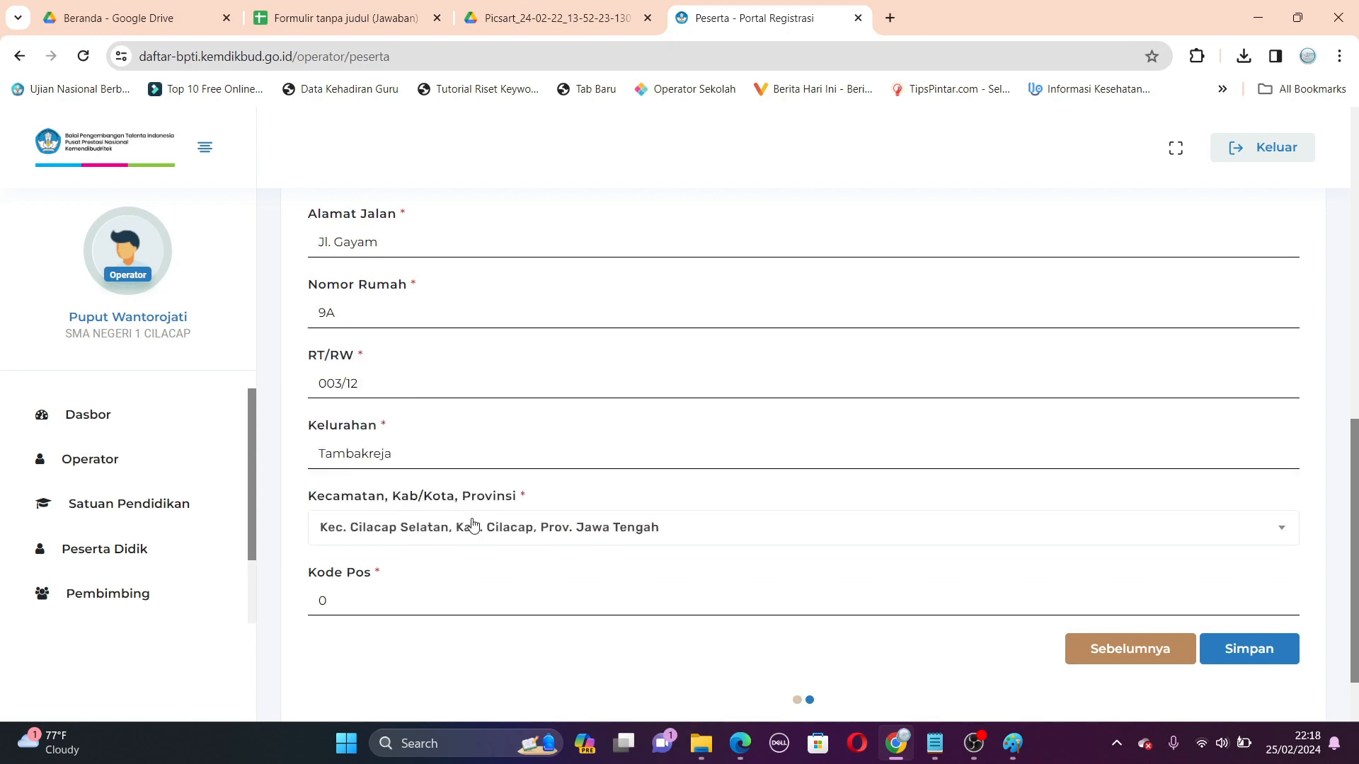
Copy the postal code from row 33 into Kode Pos and save the registration.
left_click(362, 15)
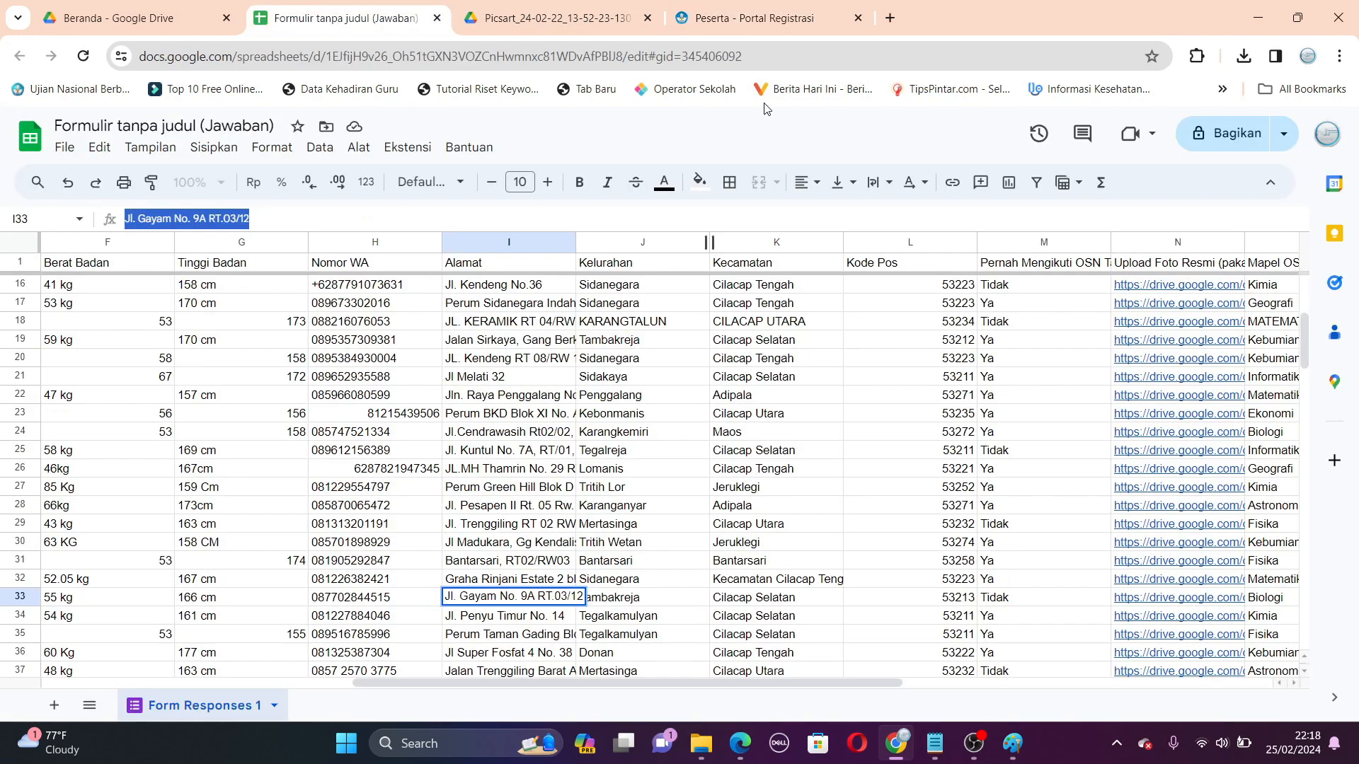
left_click(960, 598)
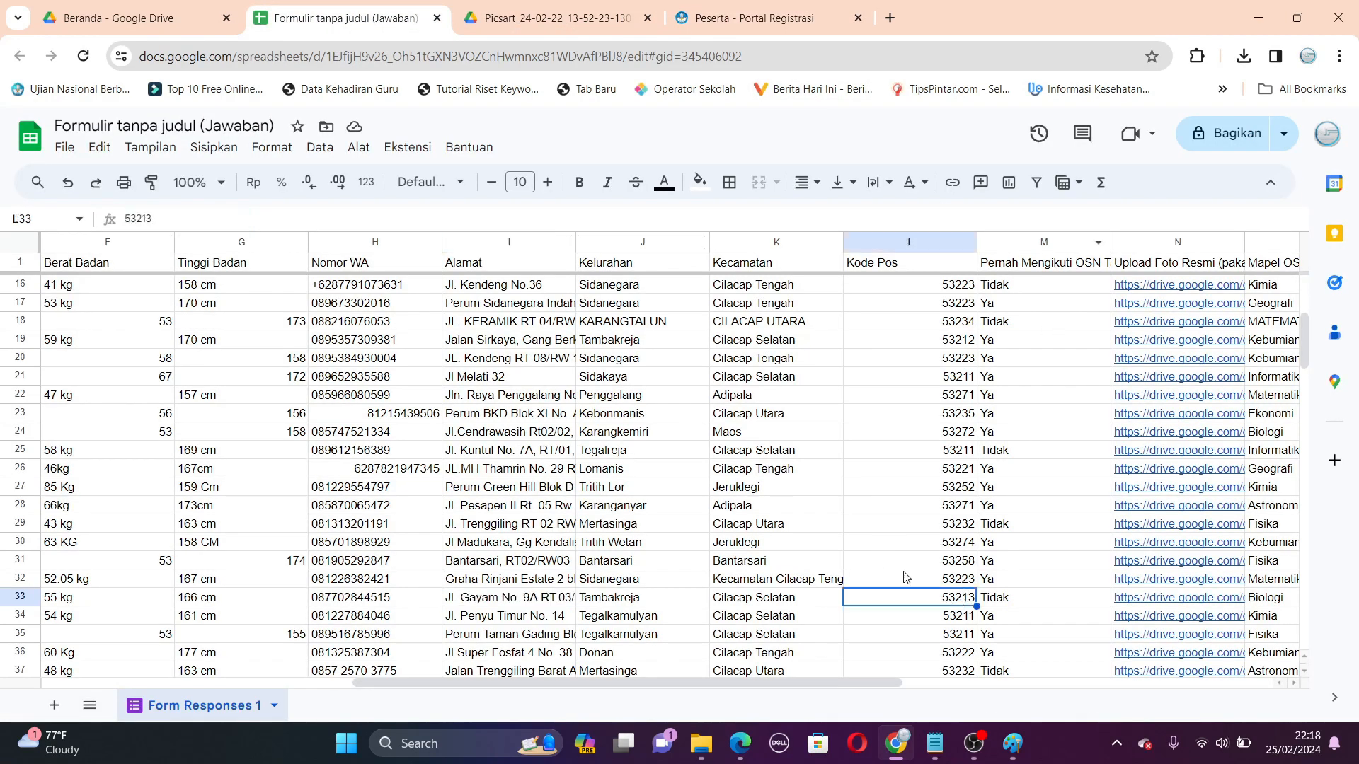
left_click(206, 214)
left_click_drag(206, 215, 126, 220)
key("ctrl+c")
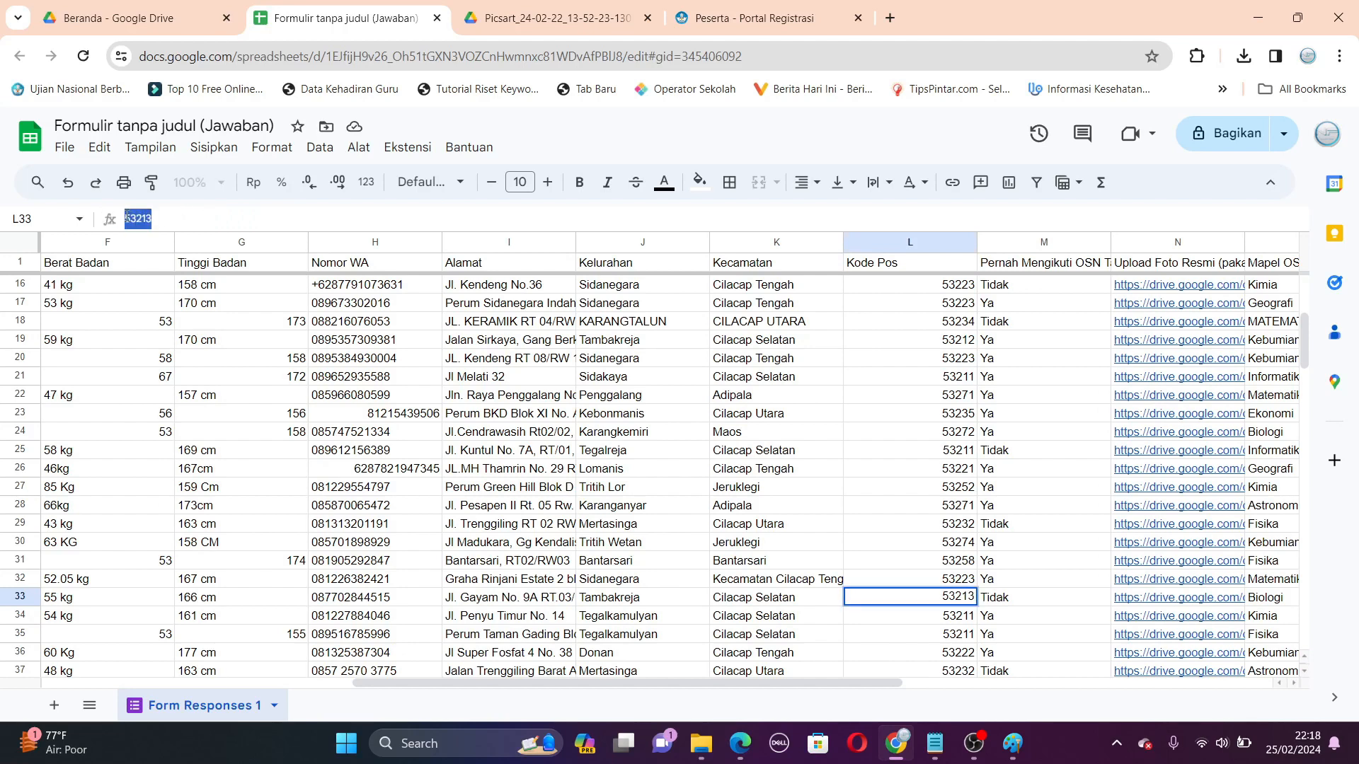
left_click(672, 25)
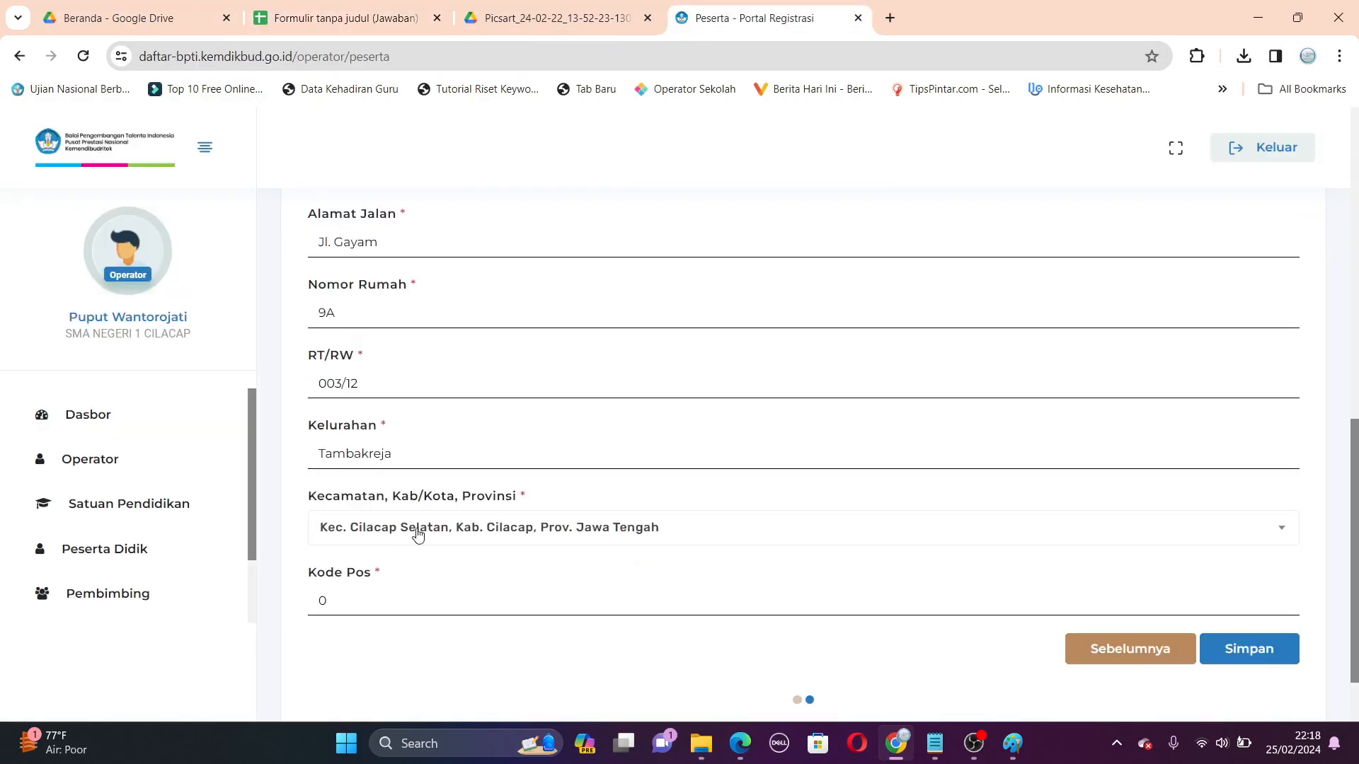
double_click(345, 602)
key("ctrl+v")
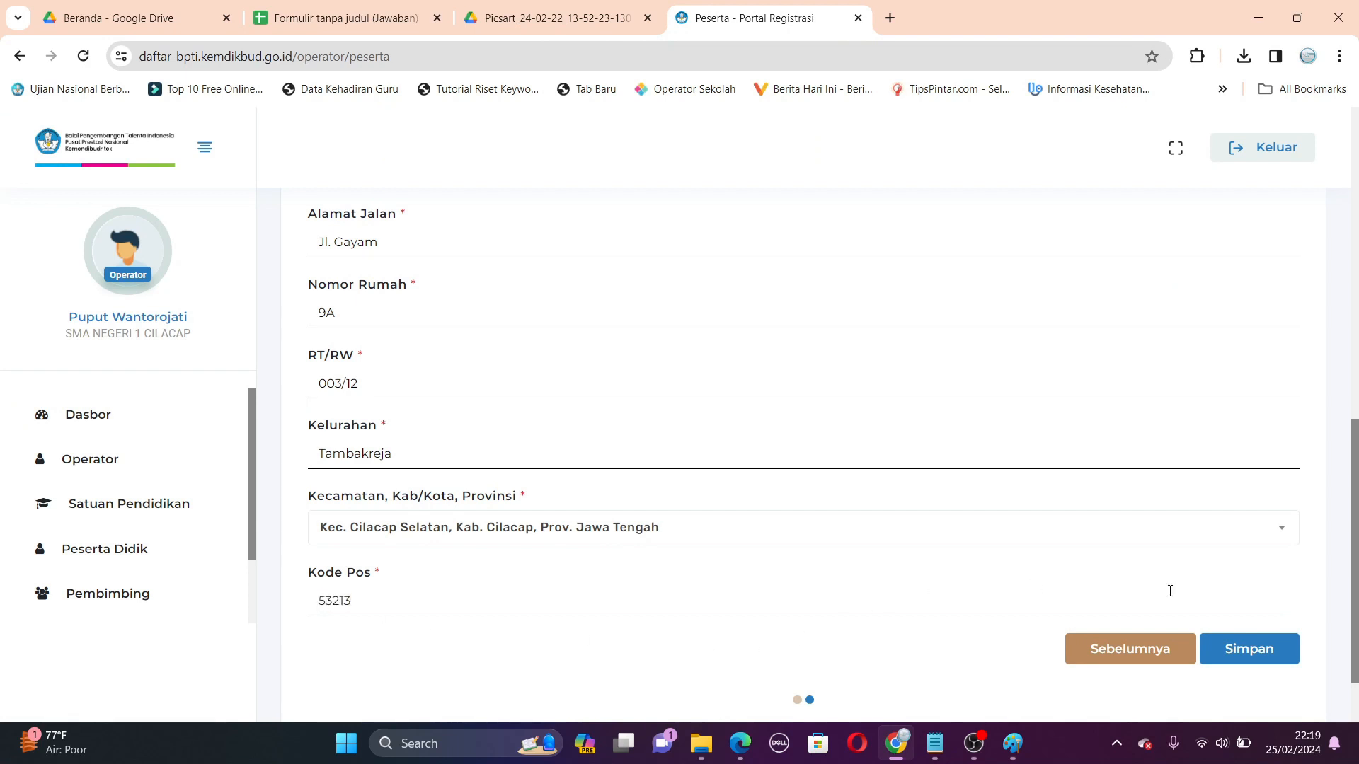
left_click(1254, 657)
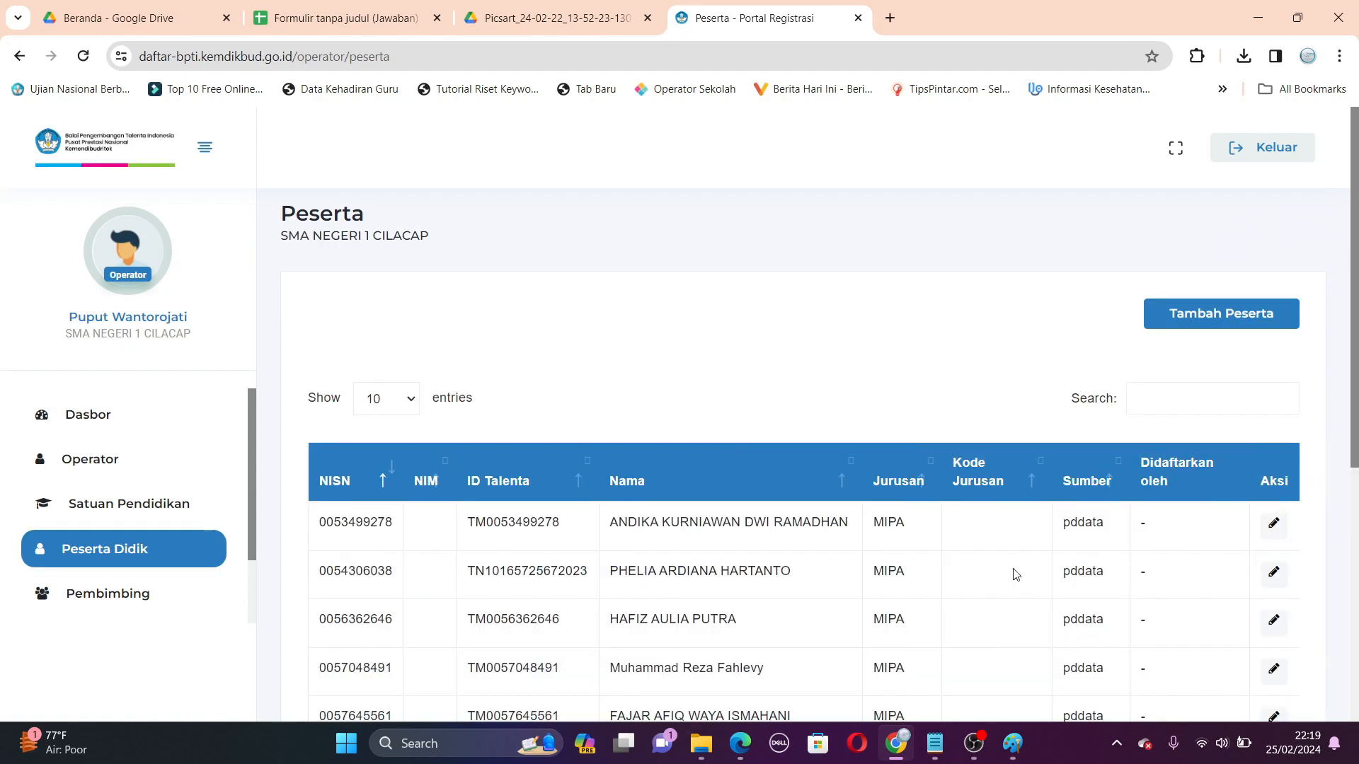
Scroll the Peserta list, then open the Notepad checklist at the TAMBAH PEMBIMBING step.
scroll(1008, 547, "down", 3)
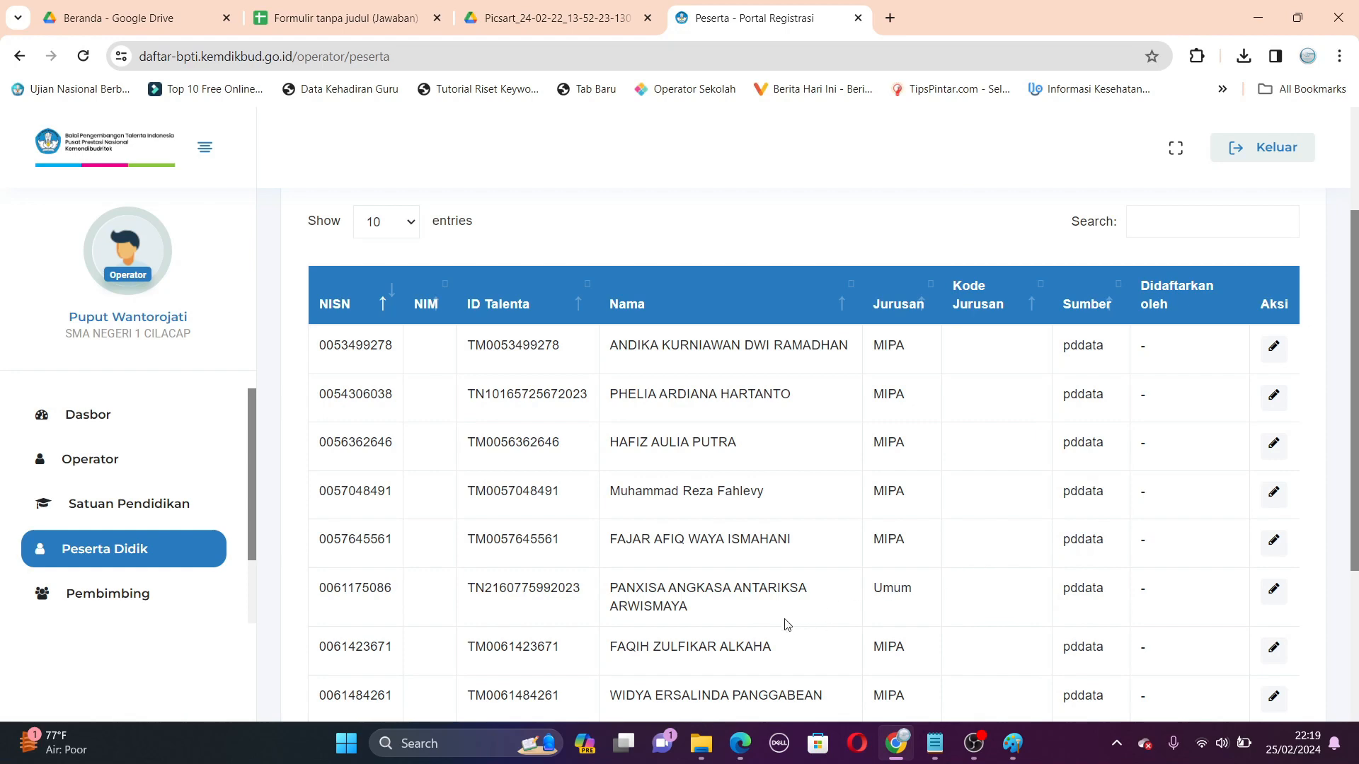
scroll(891, 595, "up", 2)
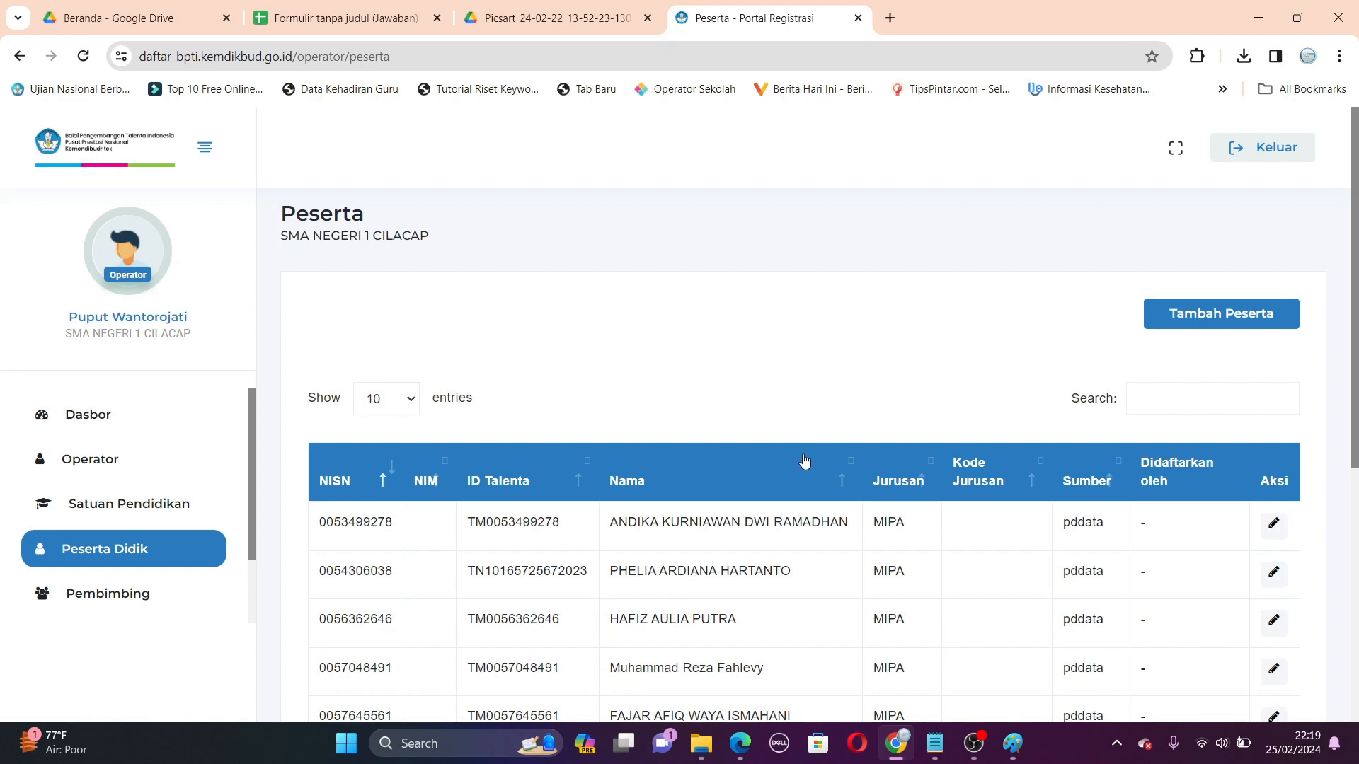
left_click(935, 744)
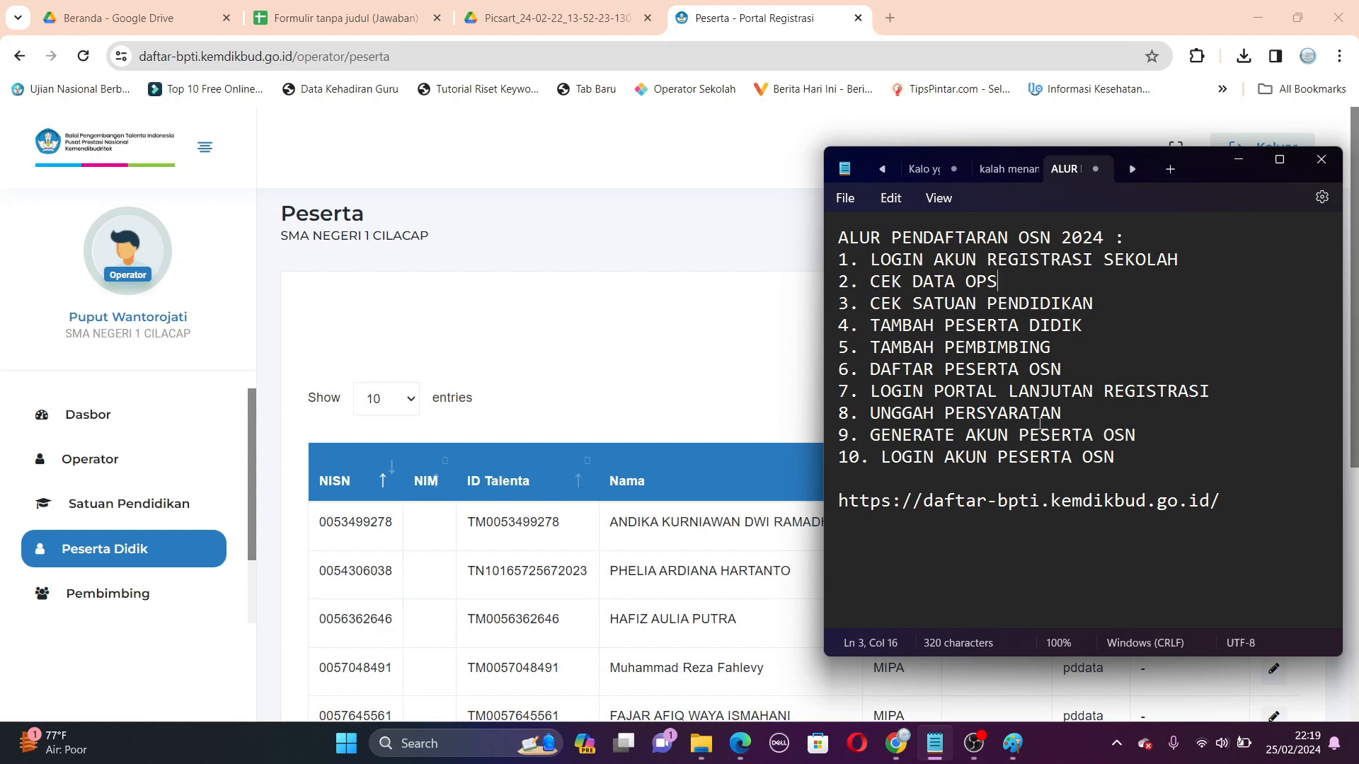
left_click(1053, 348)
left_click(117, 594)
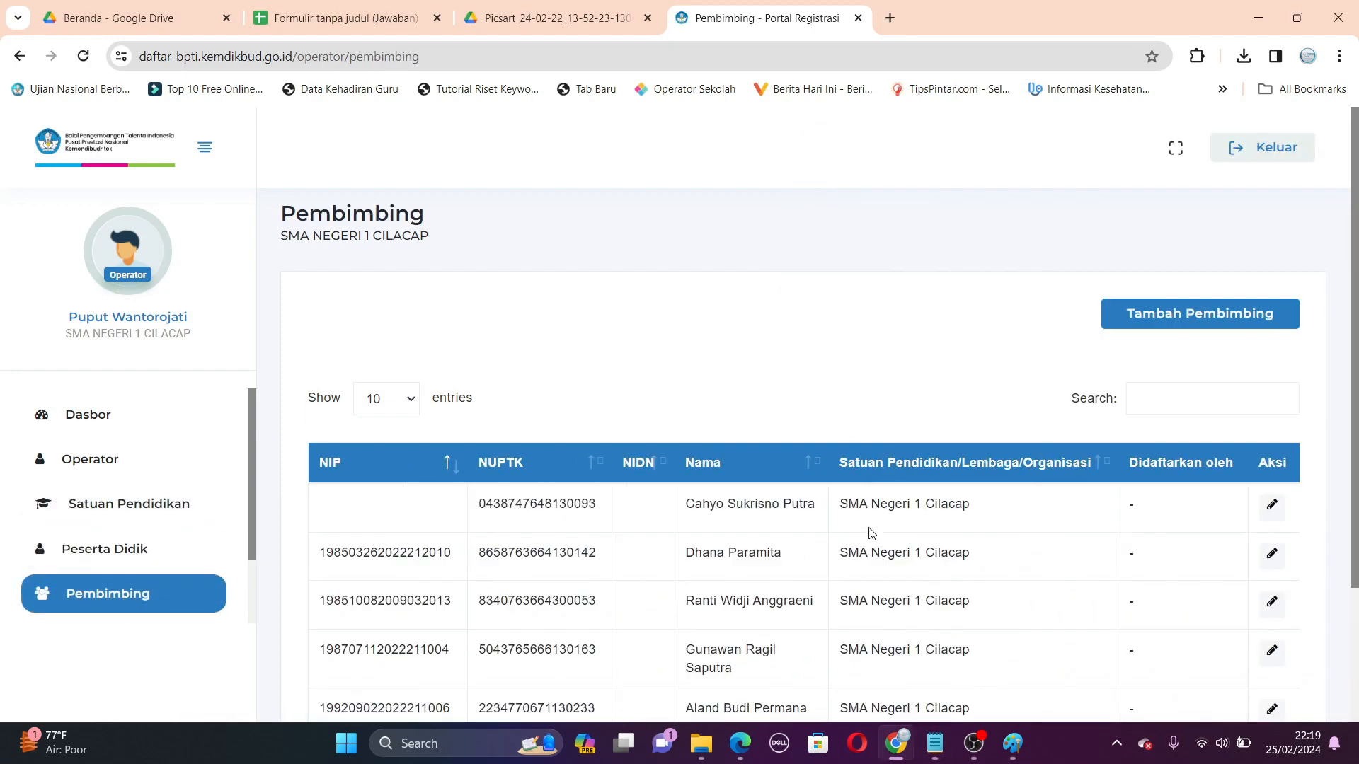
scroll(872, 533, "down", 3)
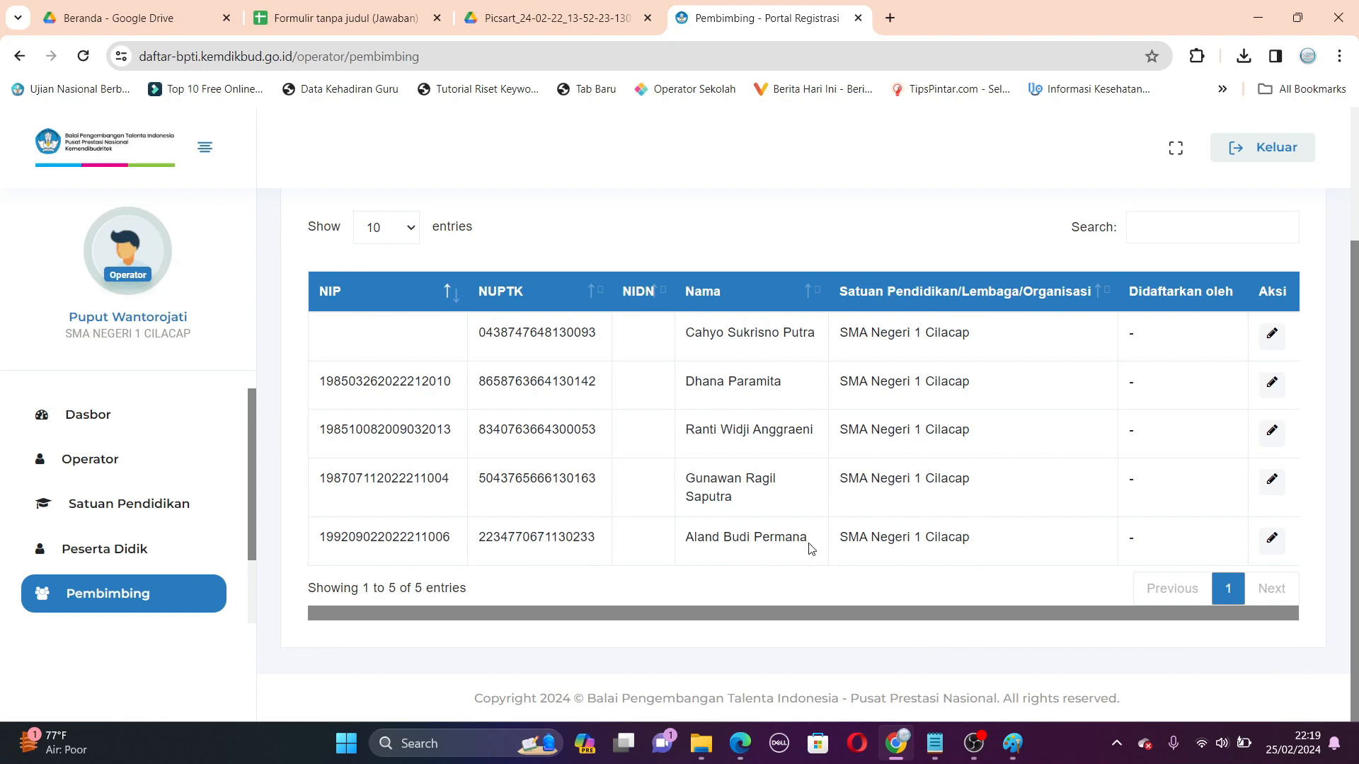
scroll(814, 551, "up", 1)
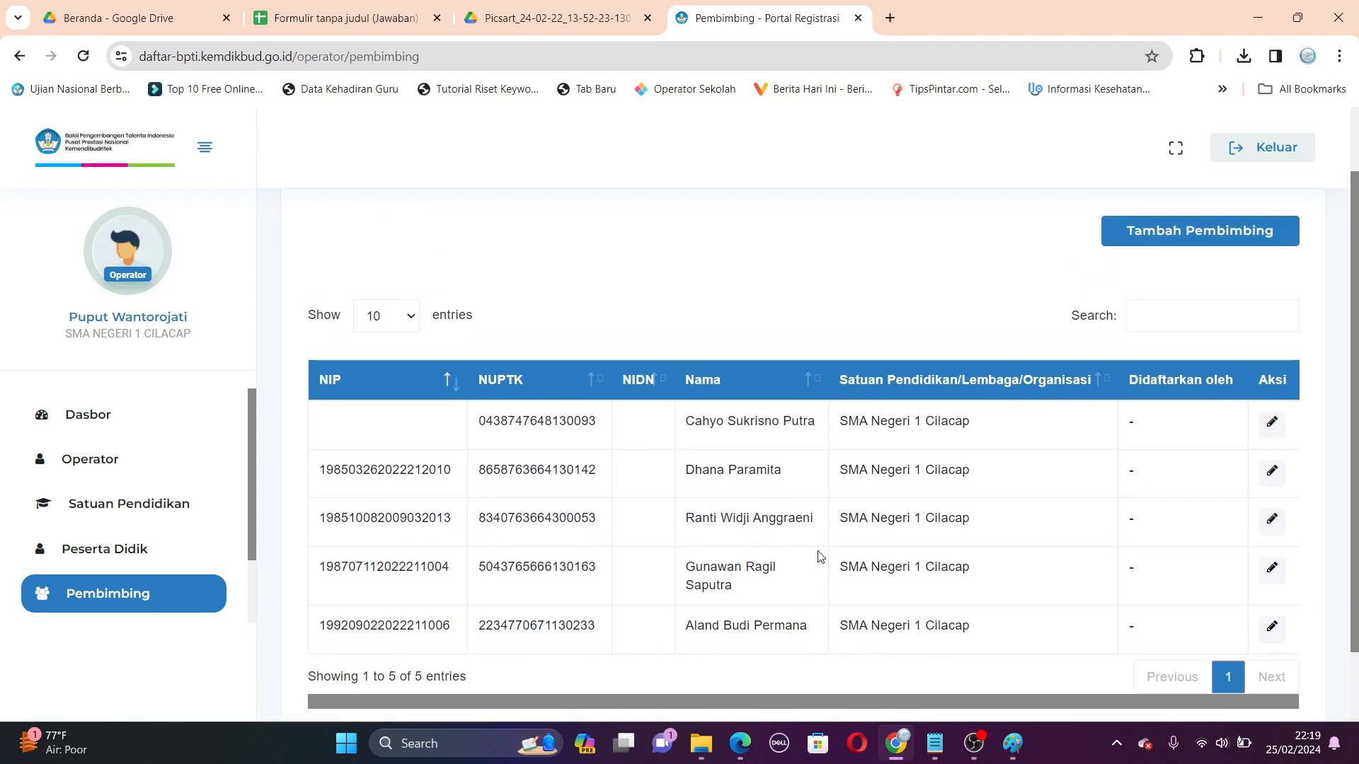
Open the Tambah Pembimbing form and look through its fields without filling them.
left_click(1204, 231)
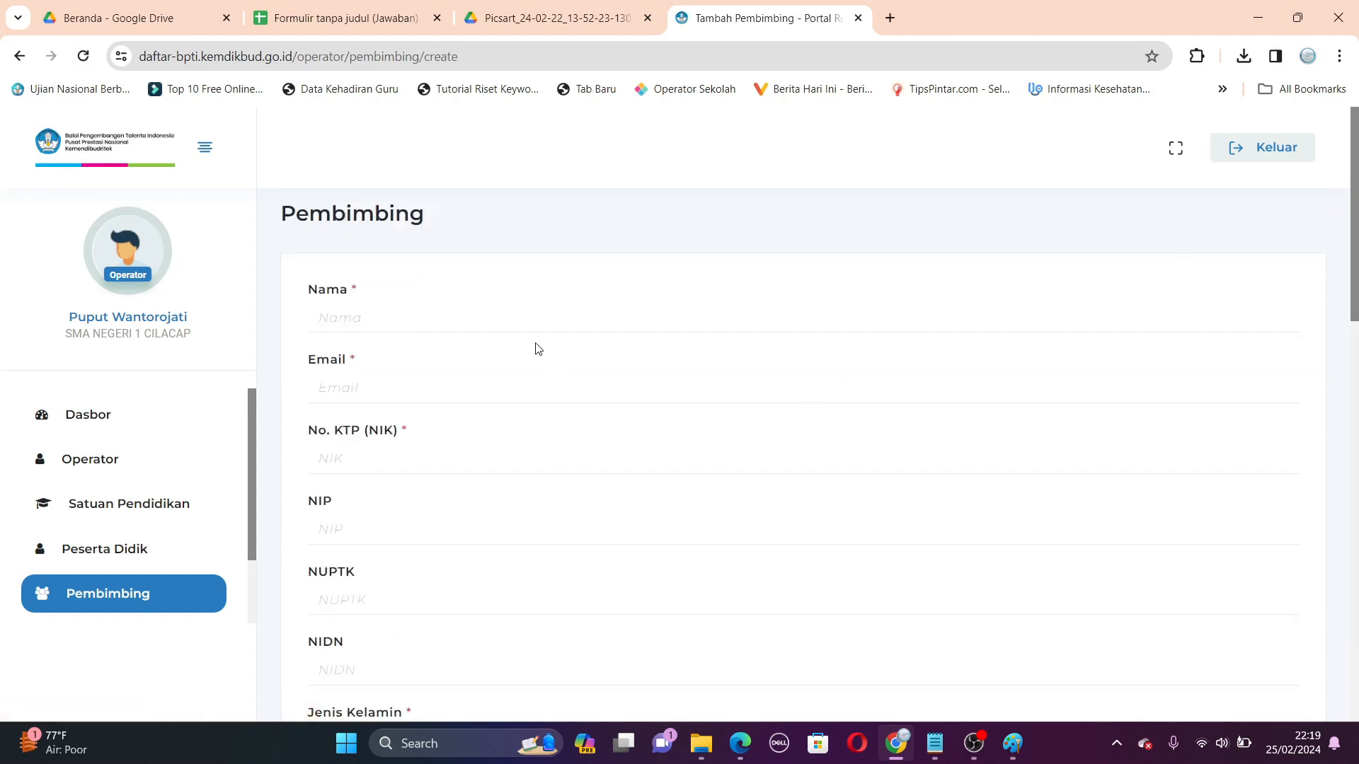
left_click(343, 320)
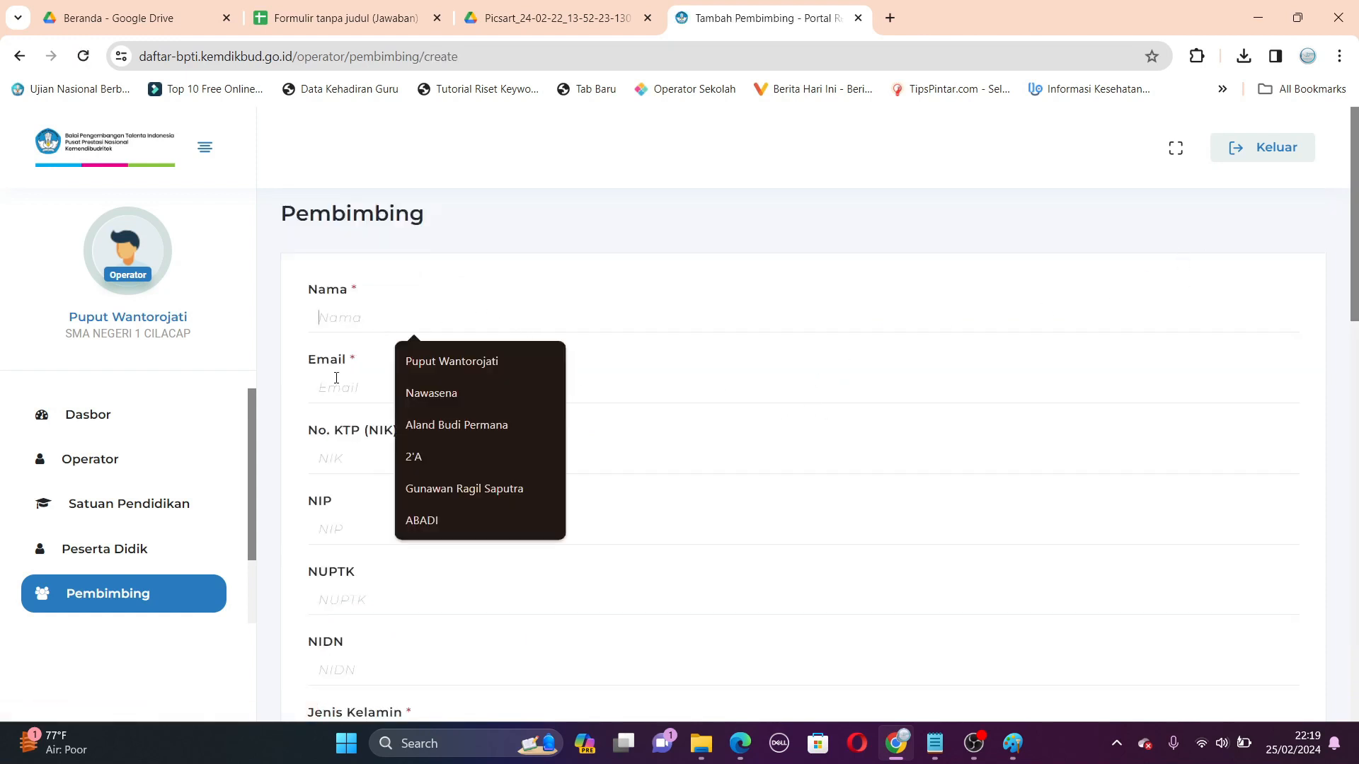
left_click(333, 396)
left_click(346, 453)
left_click(351, 525)
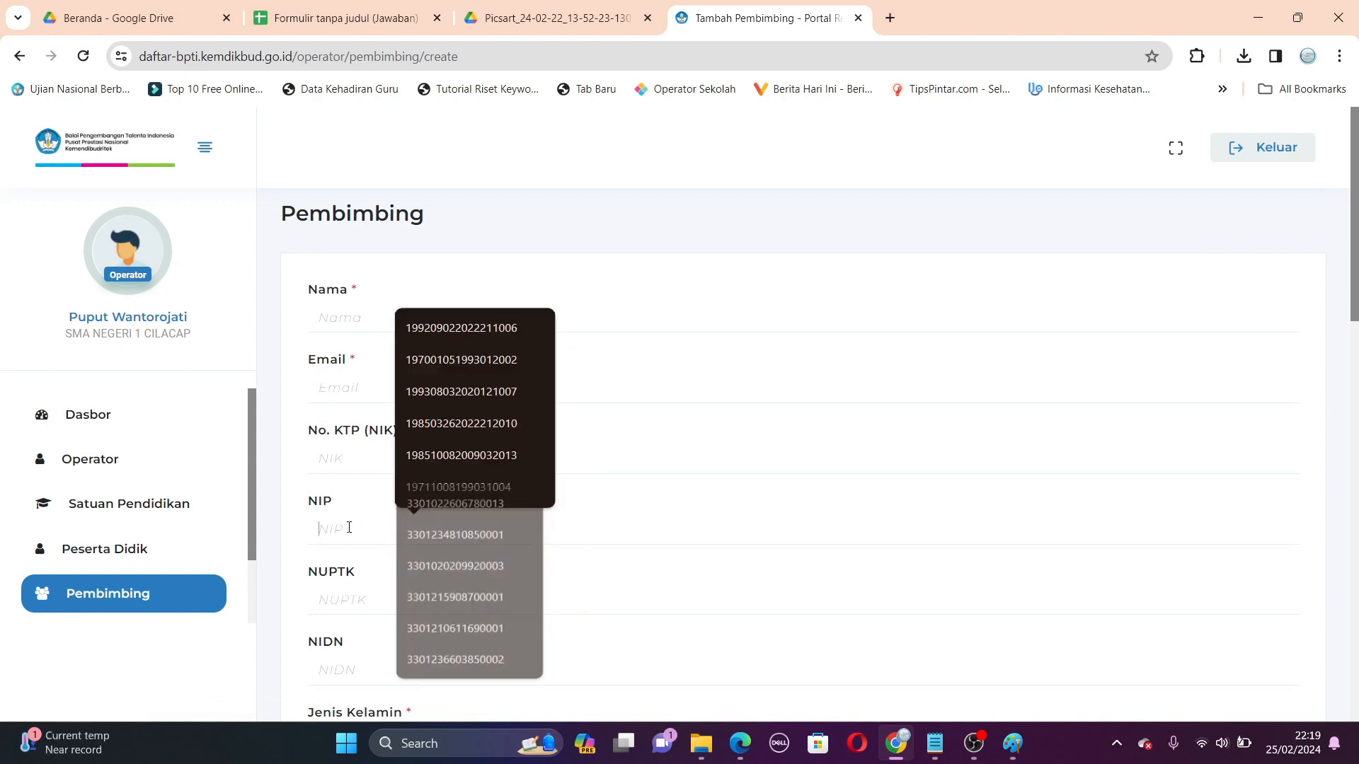
left_click(340, 606)
scroll(358, 648, "down", 3)
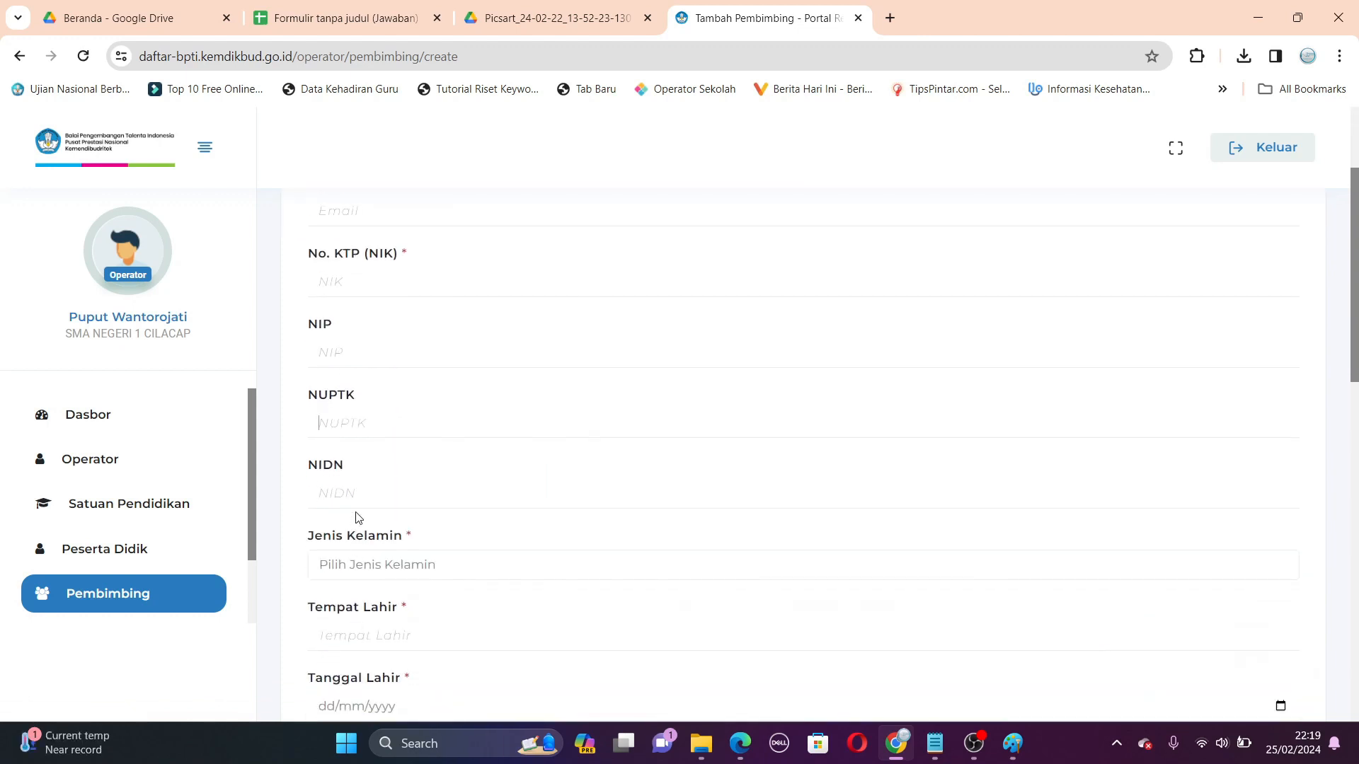
scroll(461, 549, "down", 1)
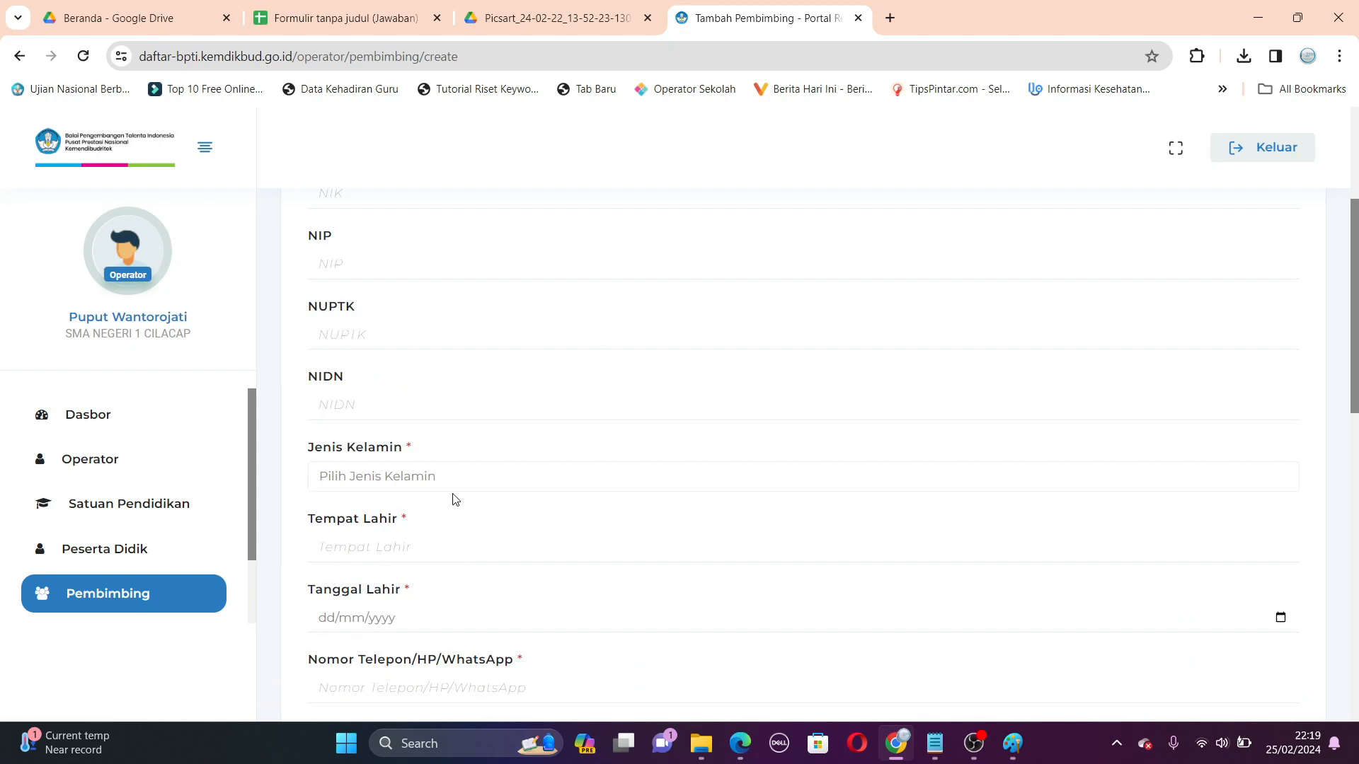
scroll(443, 541, "down", 2)
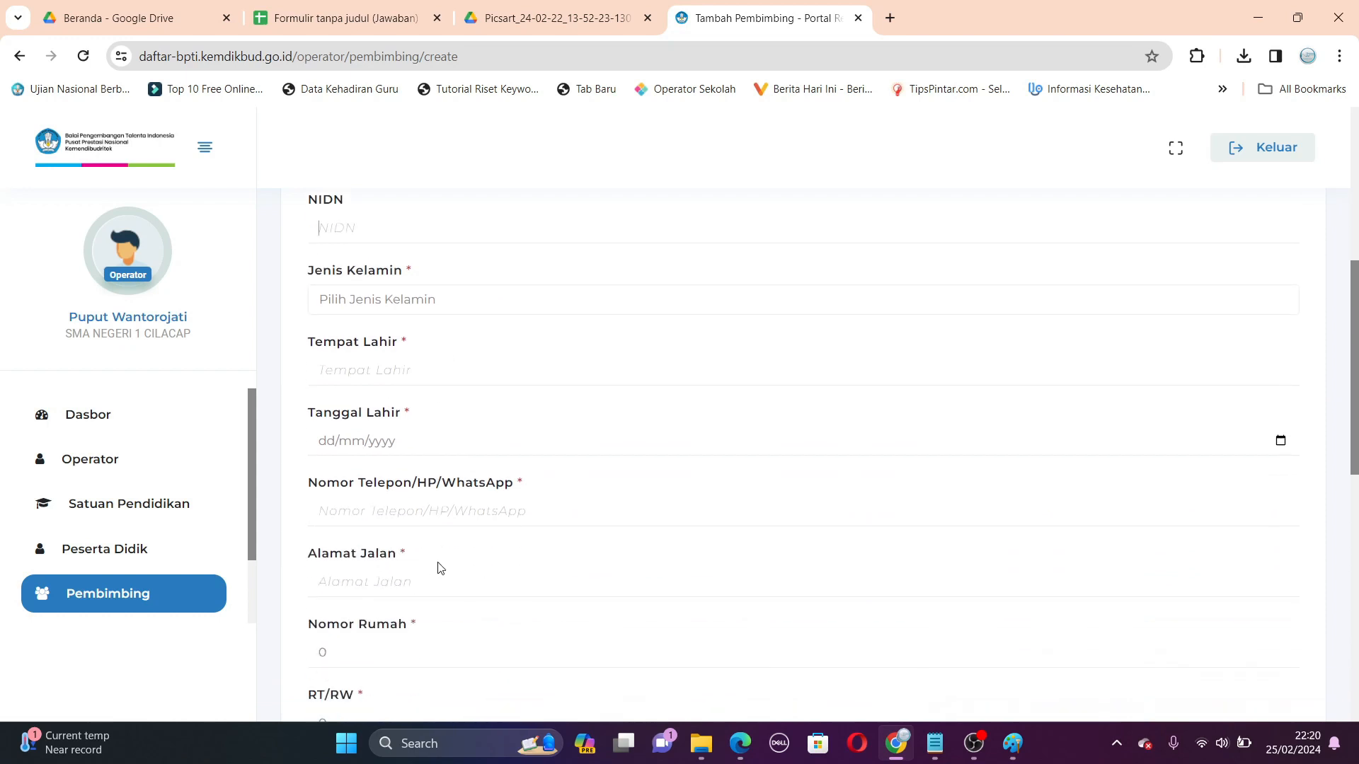
scroll(467, 538, "down", 8)
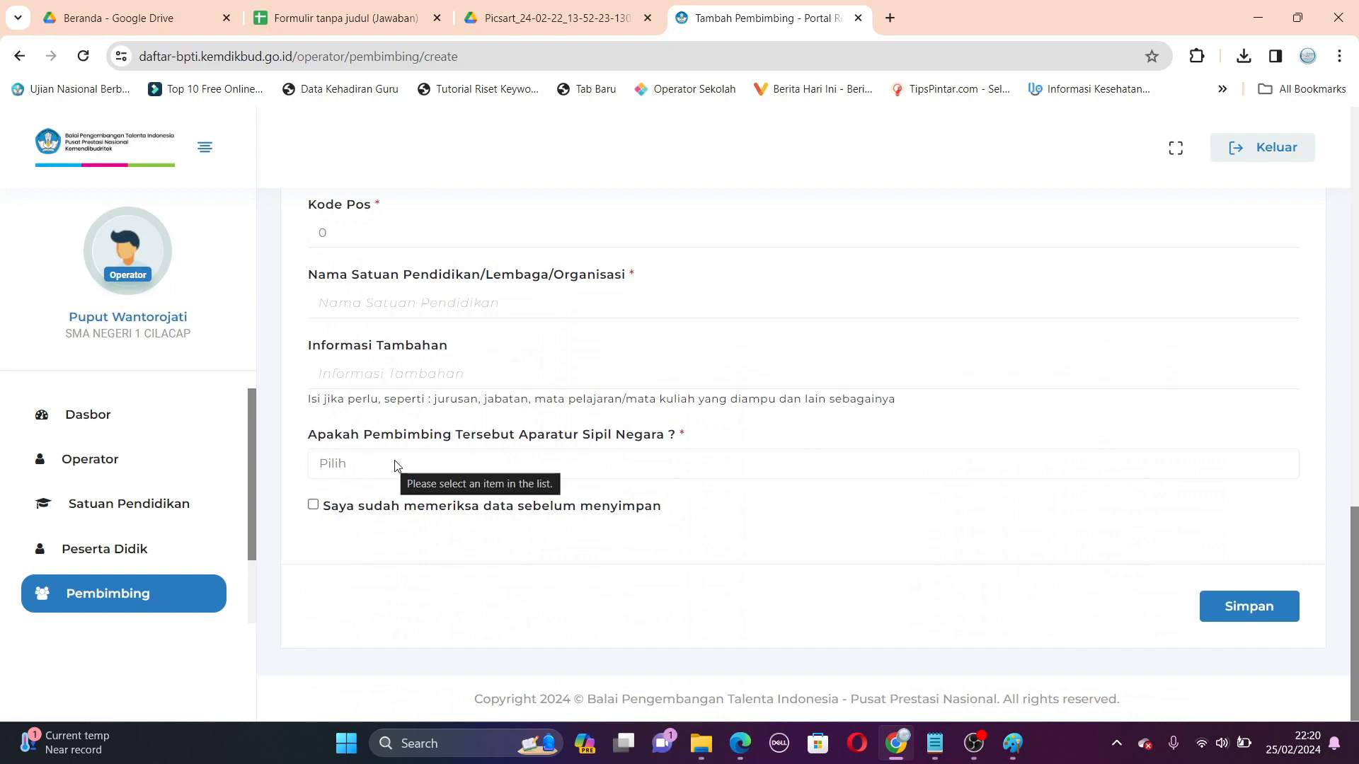
left_click(398, 467)
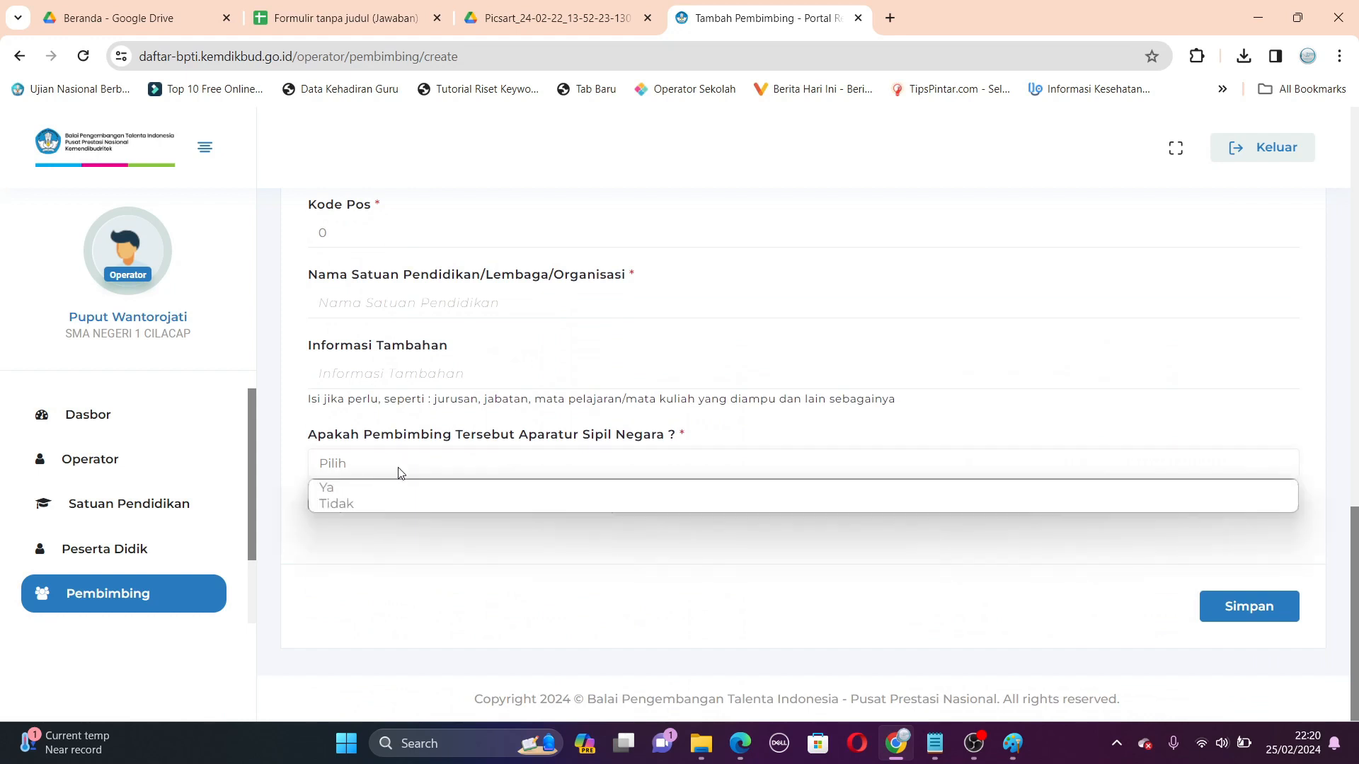
left_click(401, 473)
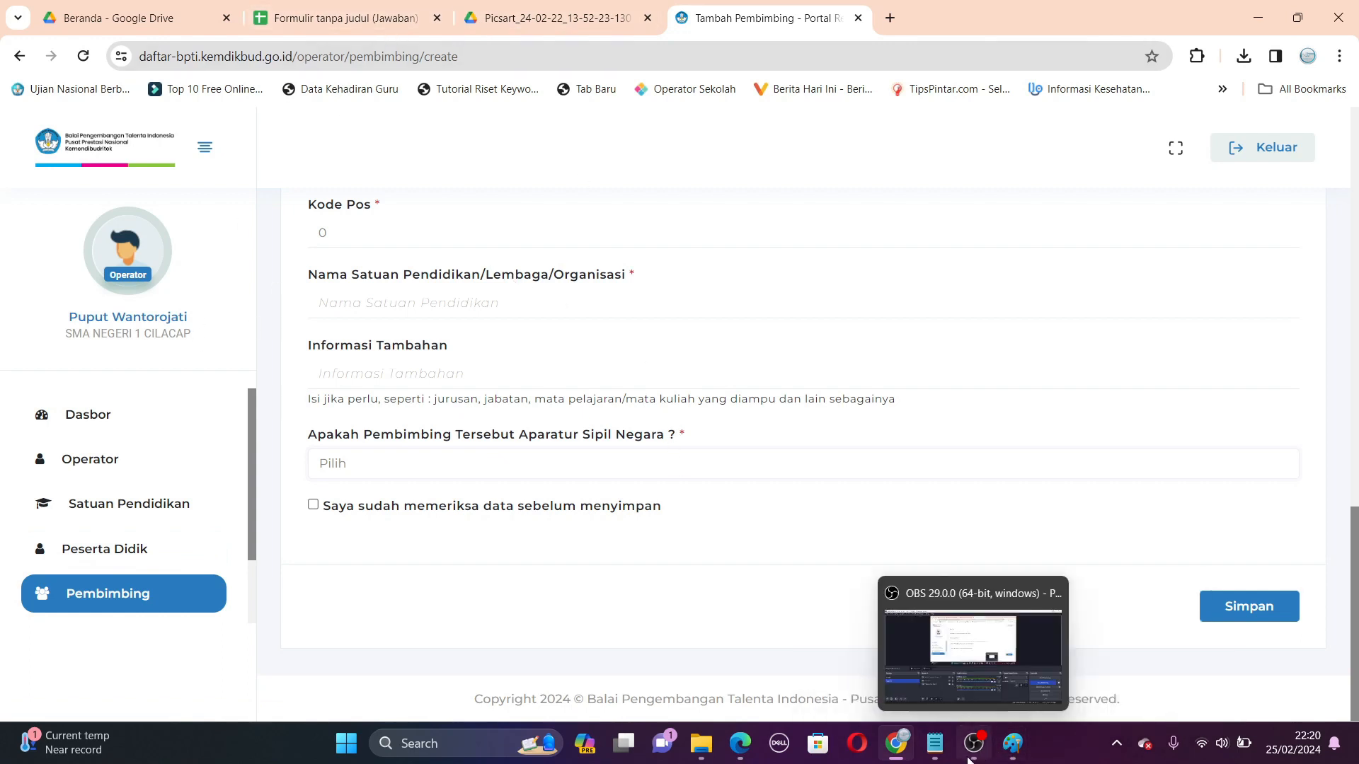
Review the OSN 2024 steps in Notepad, then return to the Dasbor.
left_click(935, 743)
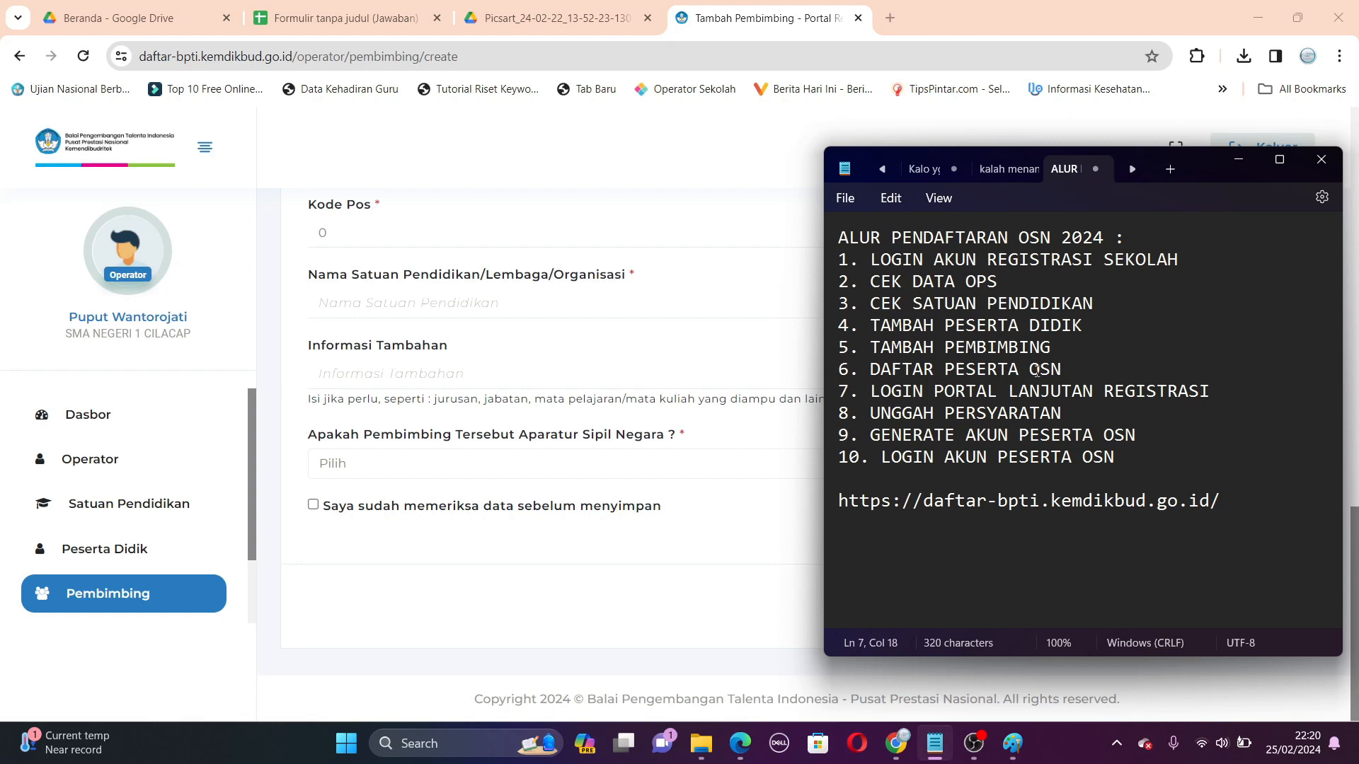
left_click(545, 596)
scroll(558, 588, "up", 4)
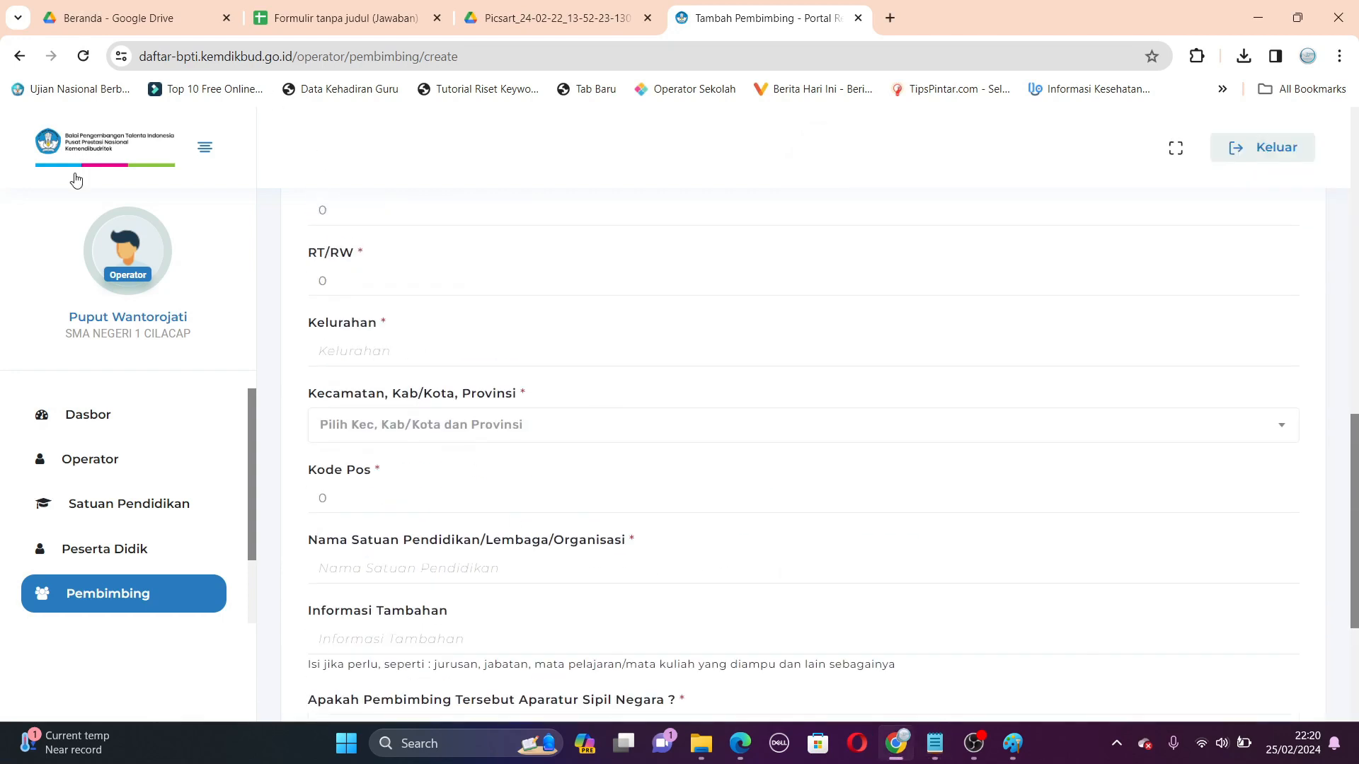
left_click(87, 414)
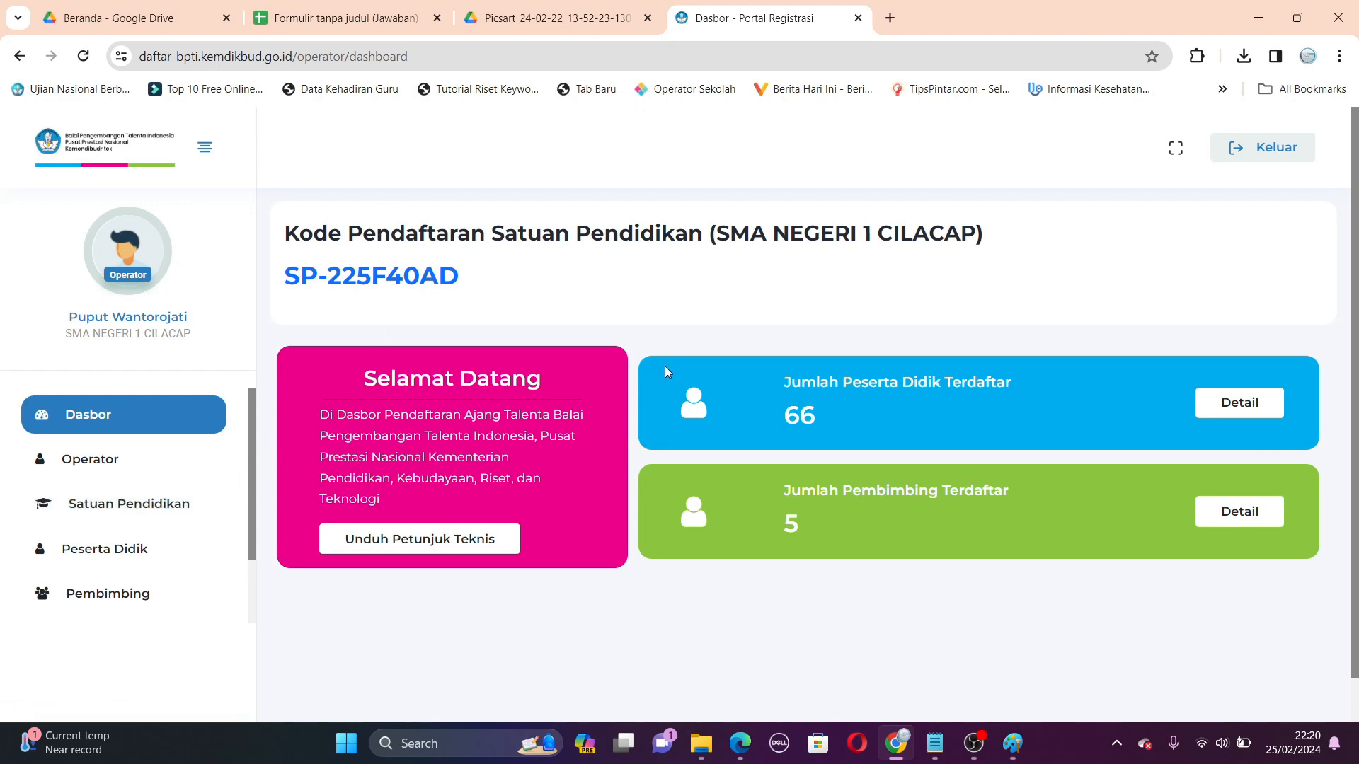
Open Ajang Talenta from the sidebar and browse the 2024 competition cards.
scroll(204, 471, "down", 1)
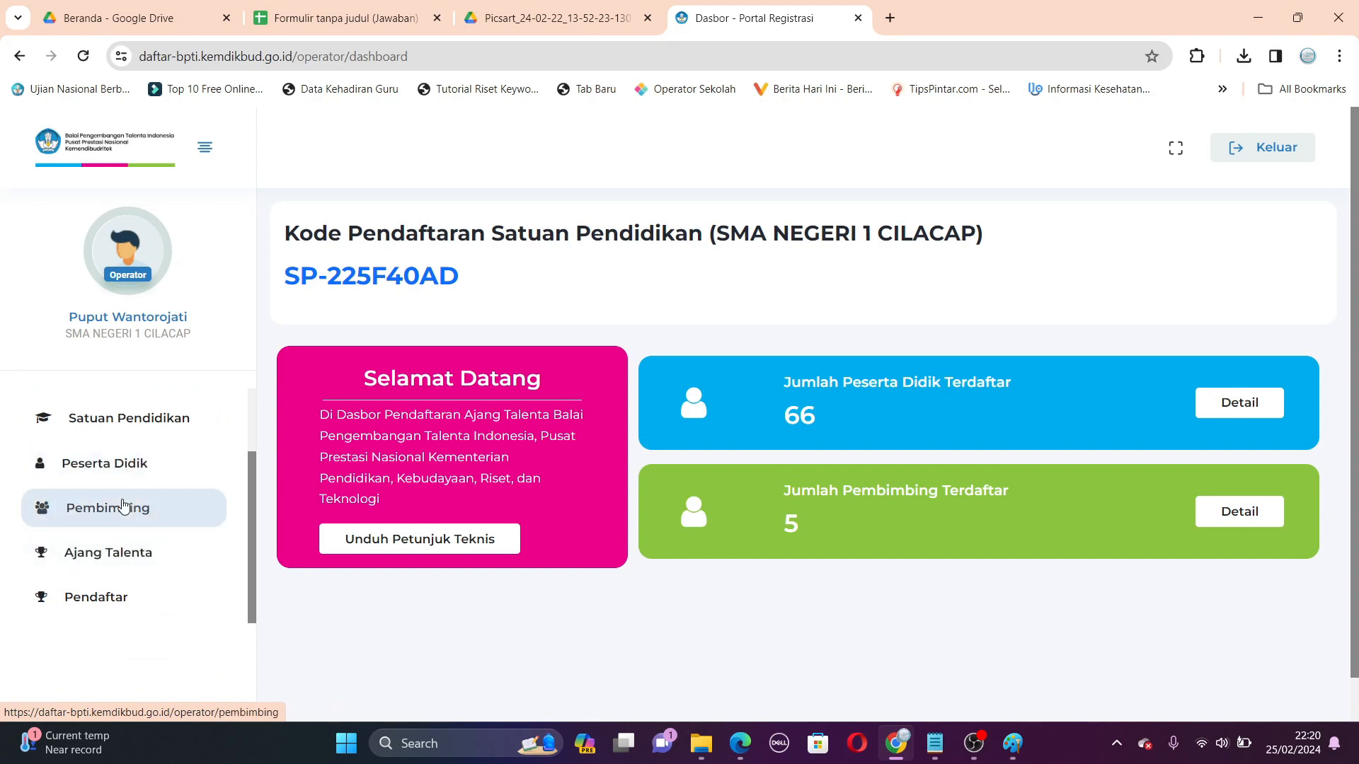
left_click(128, 556)
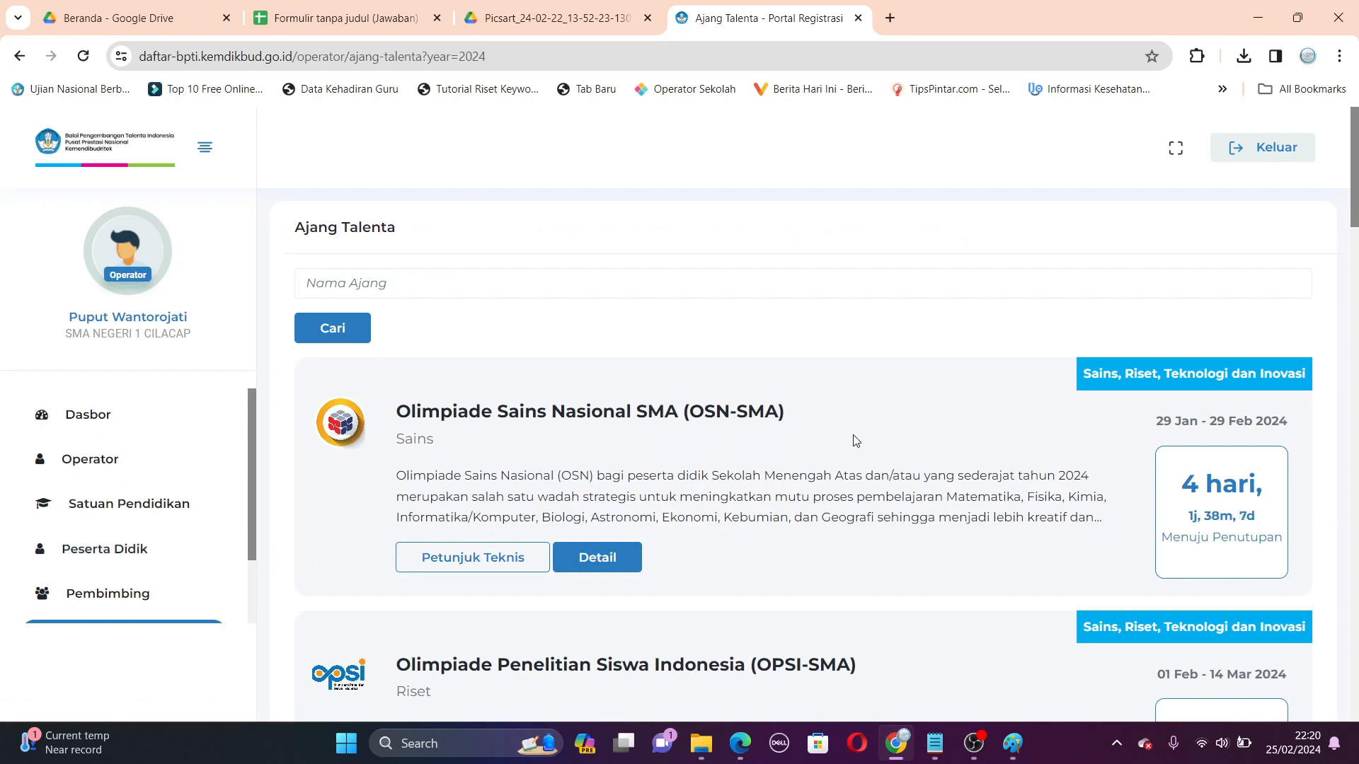
scroll(853, 440, "down", 7)
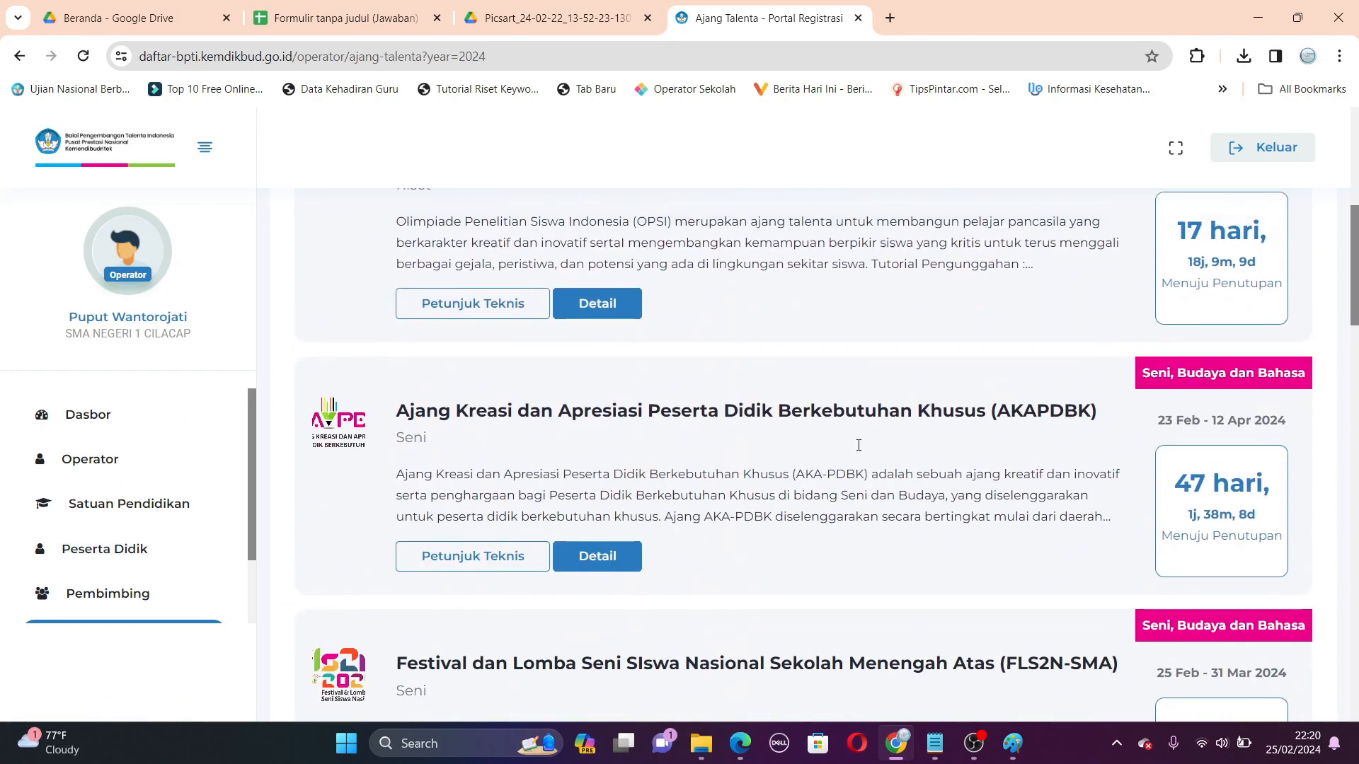
scroll(859, 444, "up", 8)
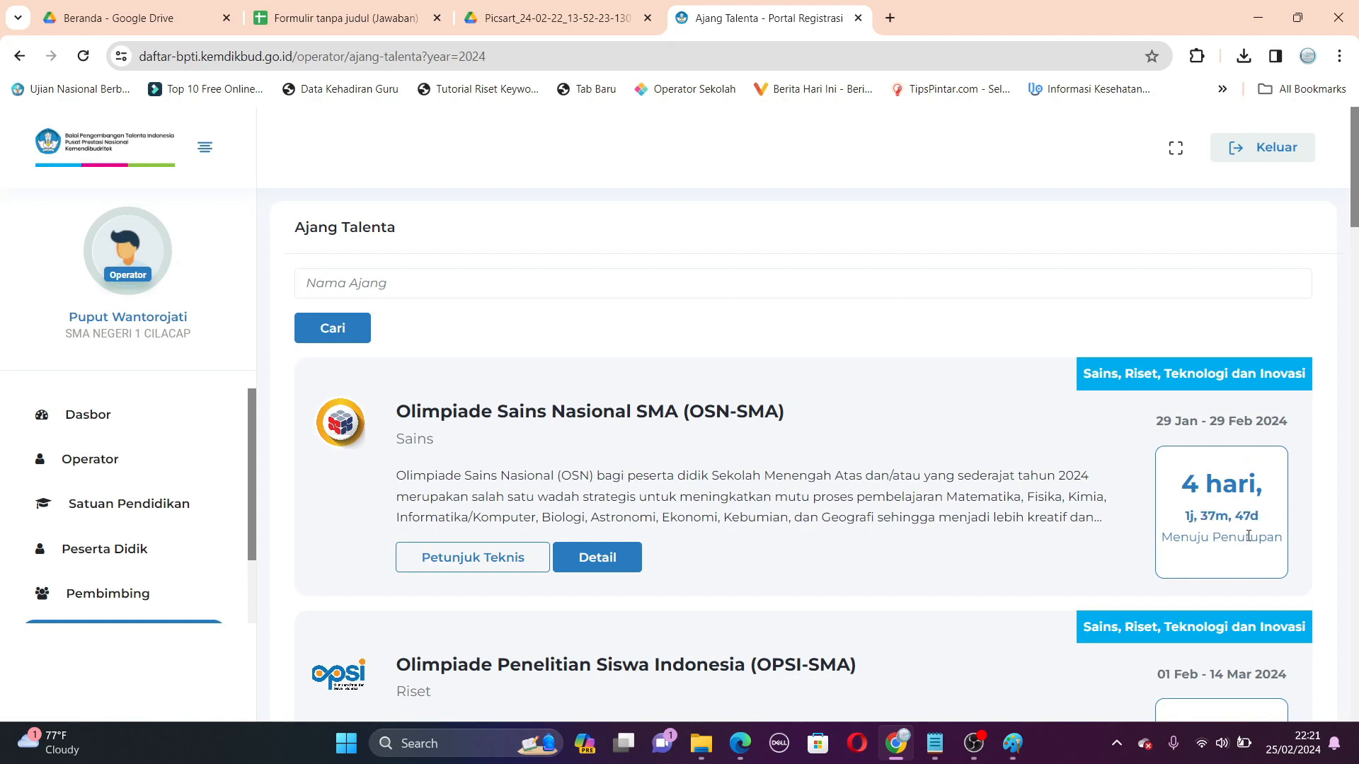
Open the OSN-SMA olympiad details and scroll down to its subject branch table.
left_click(604, 568)
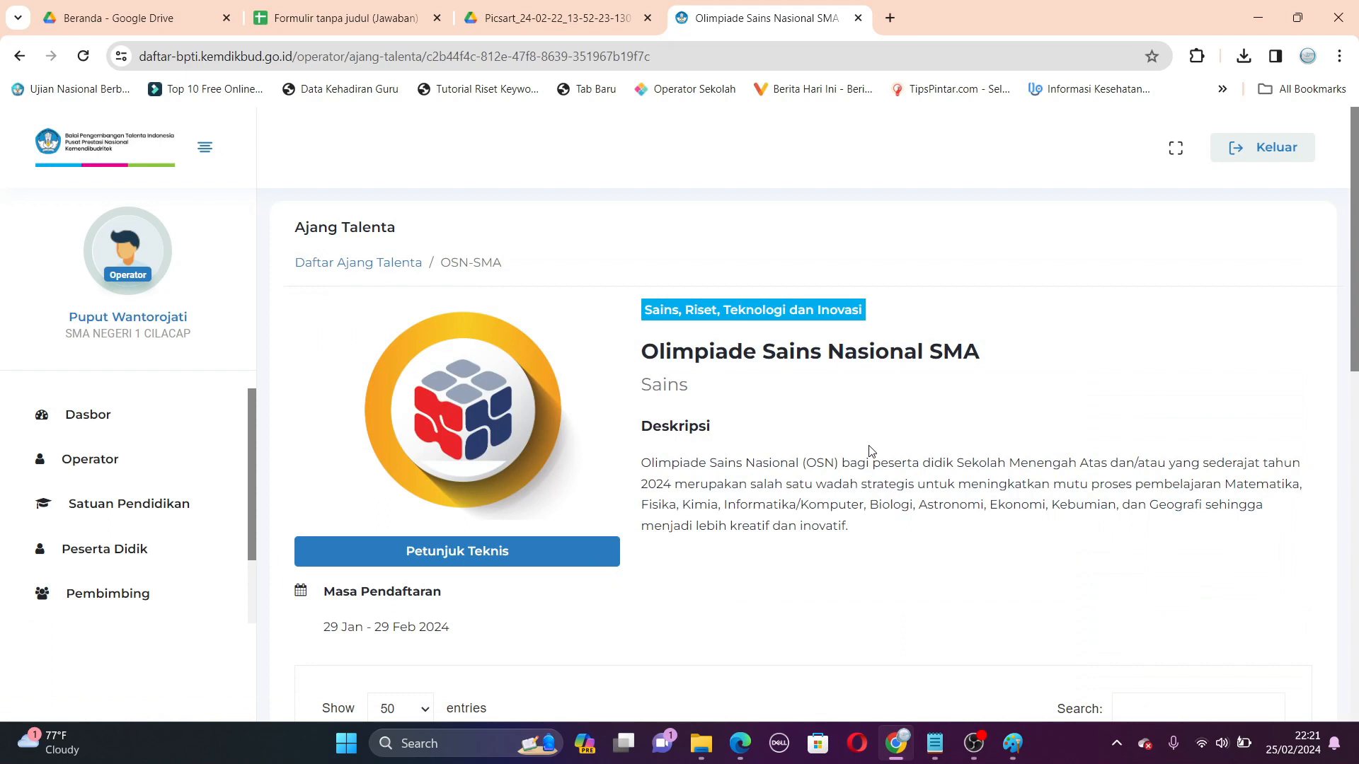
scroll(877, 445, "down", 1)
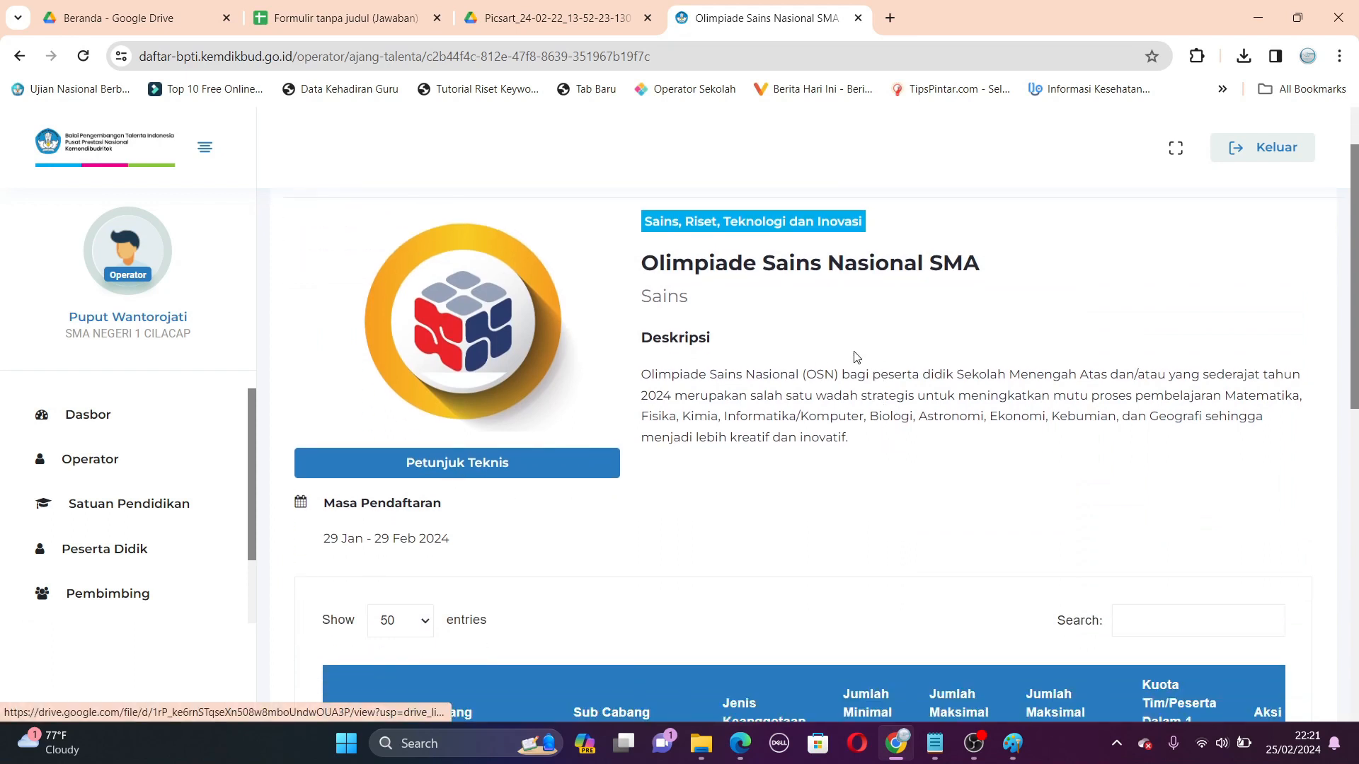
scroll(863, 437, "down", 3)
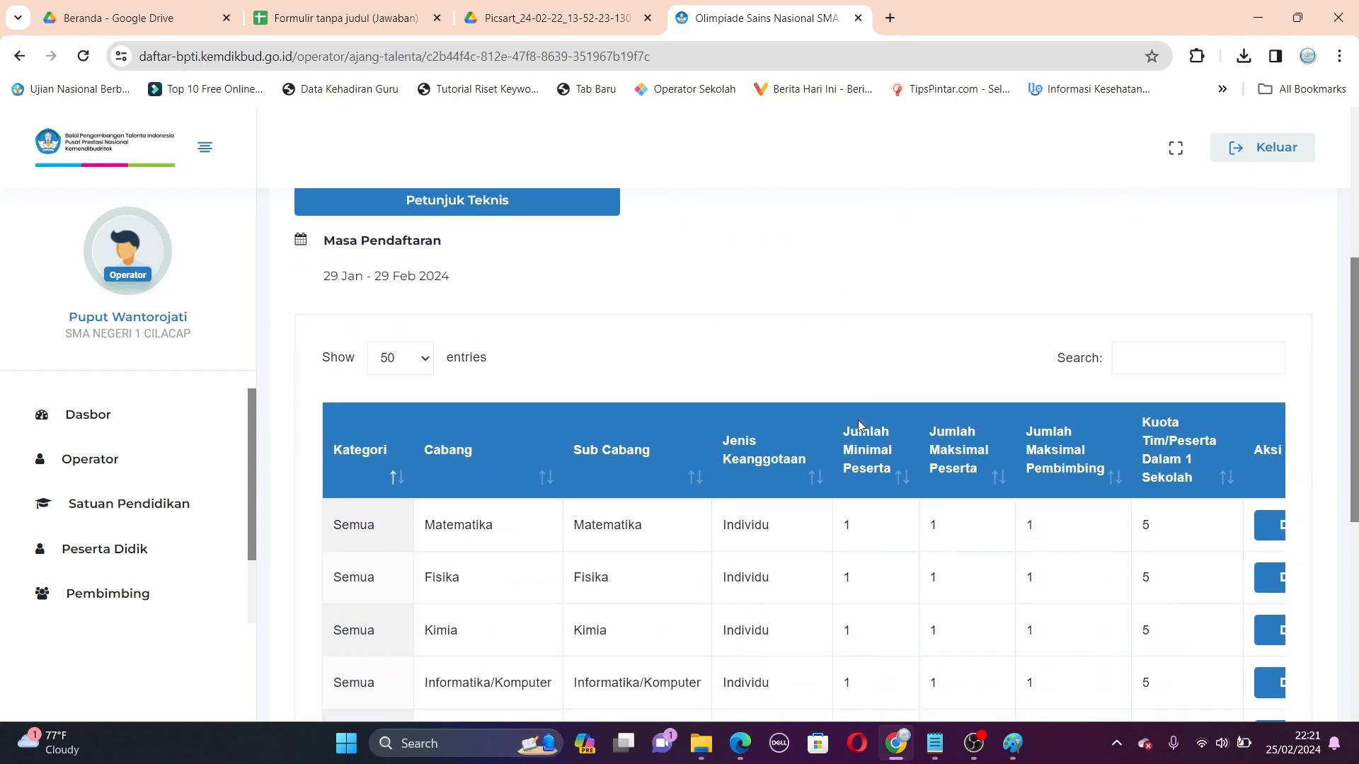
scroll(860, 426, "down", 1)
scroll(858, 418, "down", 3)
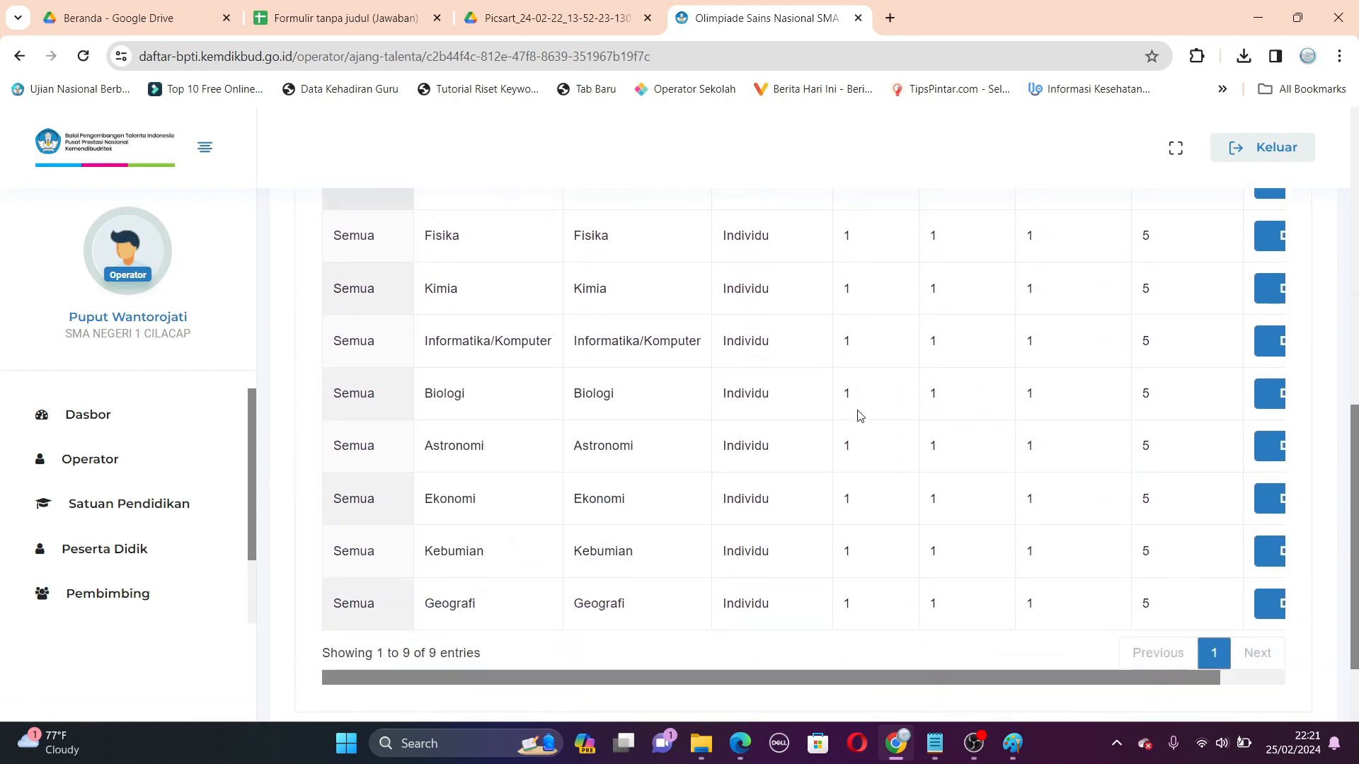
Slide the branch table sideways to reveal the Daftar buttons for the nine subjects.
left_click_drag(747, 673, 1067, 643)
scroll(1339, 476, "up", 3)
scroll(1304, 492, "up", 1)
scroll(1298, 486, "down", 4)
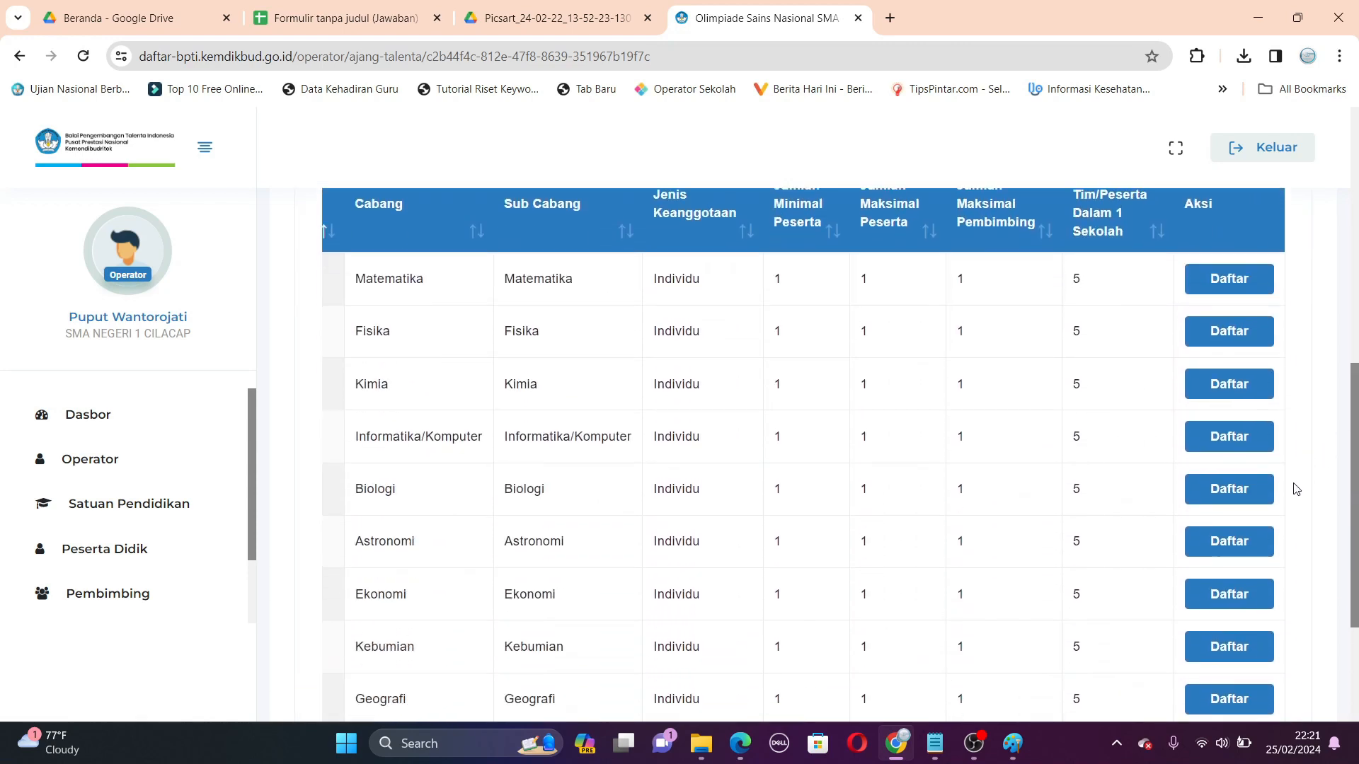
scroll(1084, 583, "up", 1)
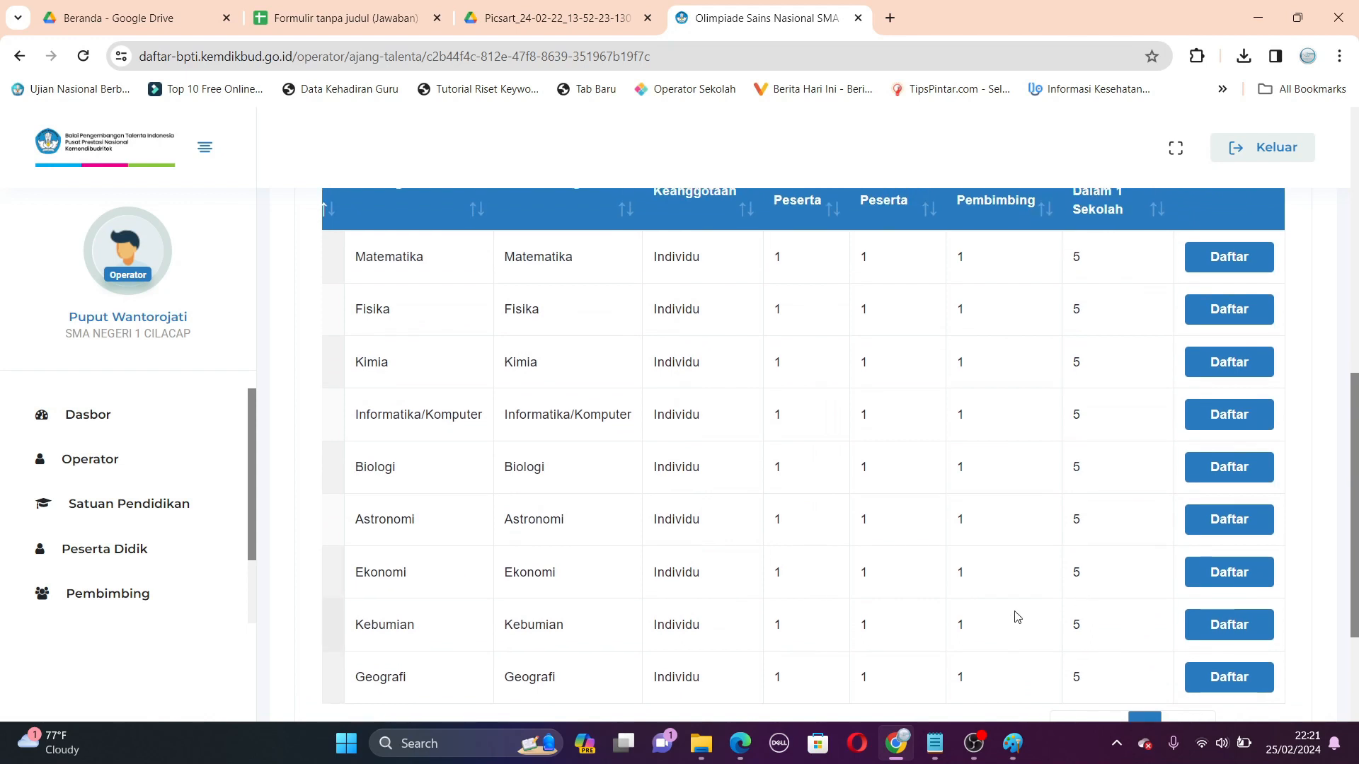
scroll(998, 609, "down", 3)
left_click_drag(988, 579, 804, 601)
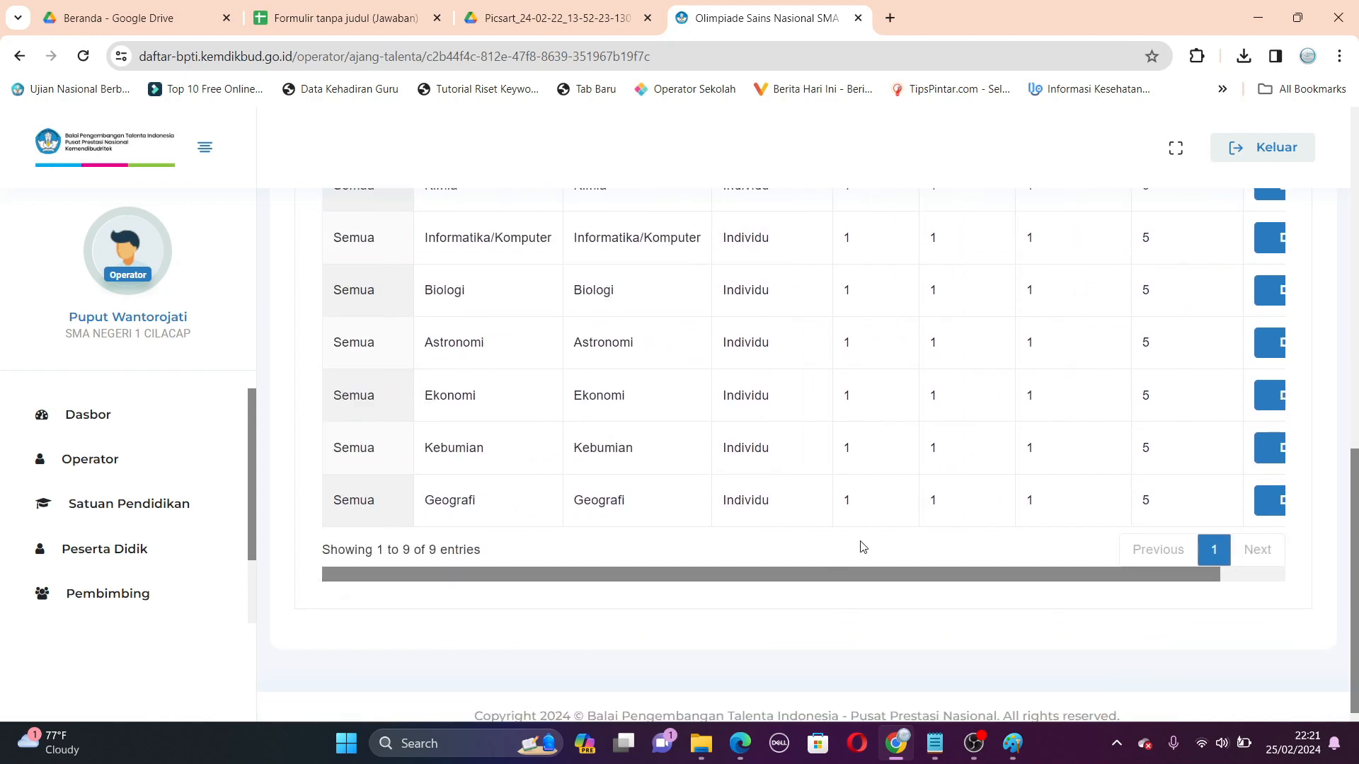
scroll(864, 546, "up", 4)
scroll(872, 540, "down", 1)
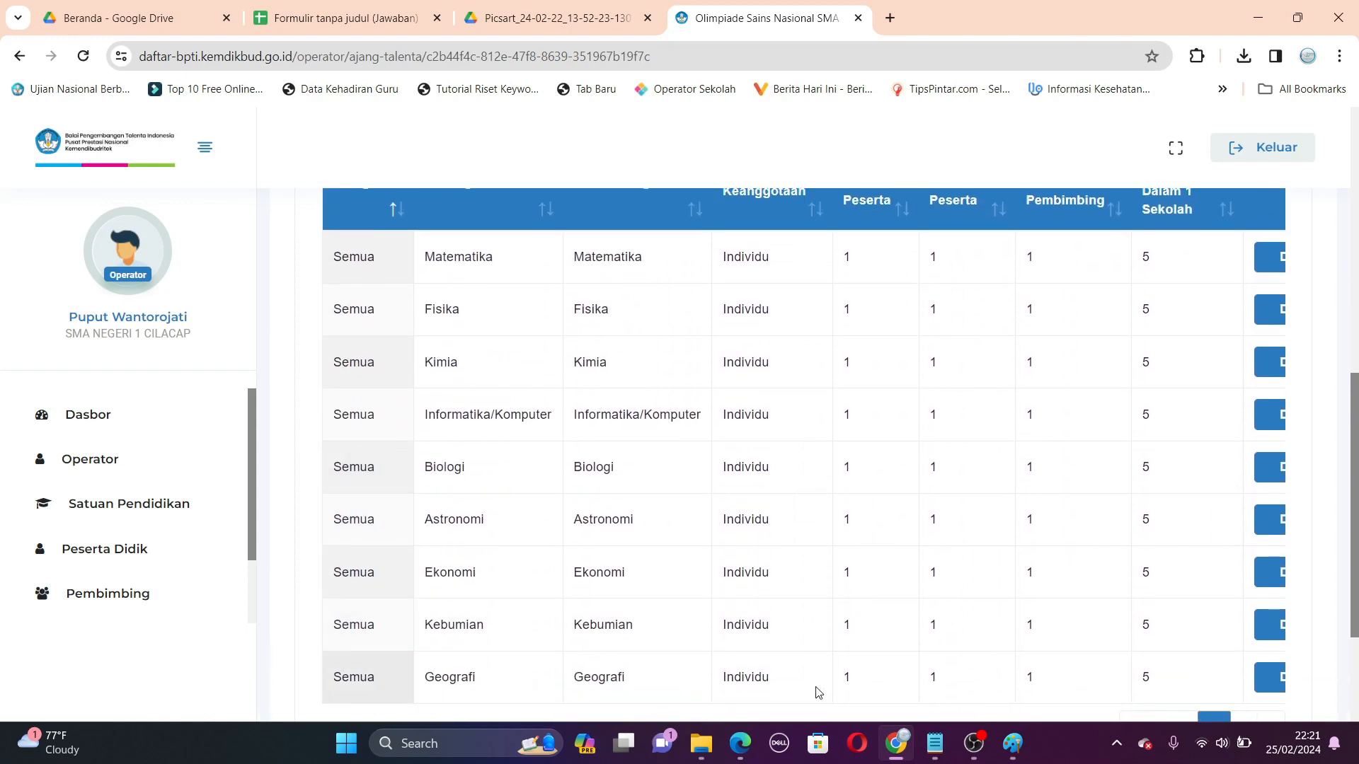
scroll(907, 646, "down", 2)
left_click_drag(803, 576, 778, 591)
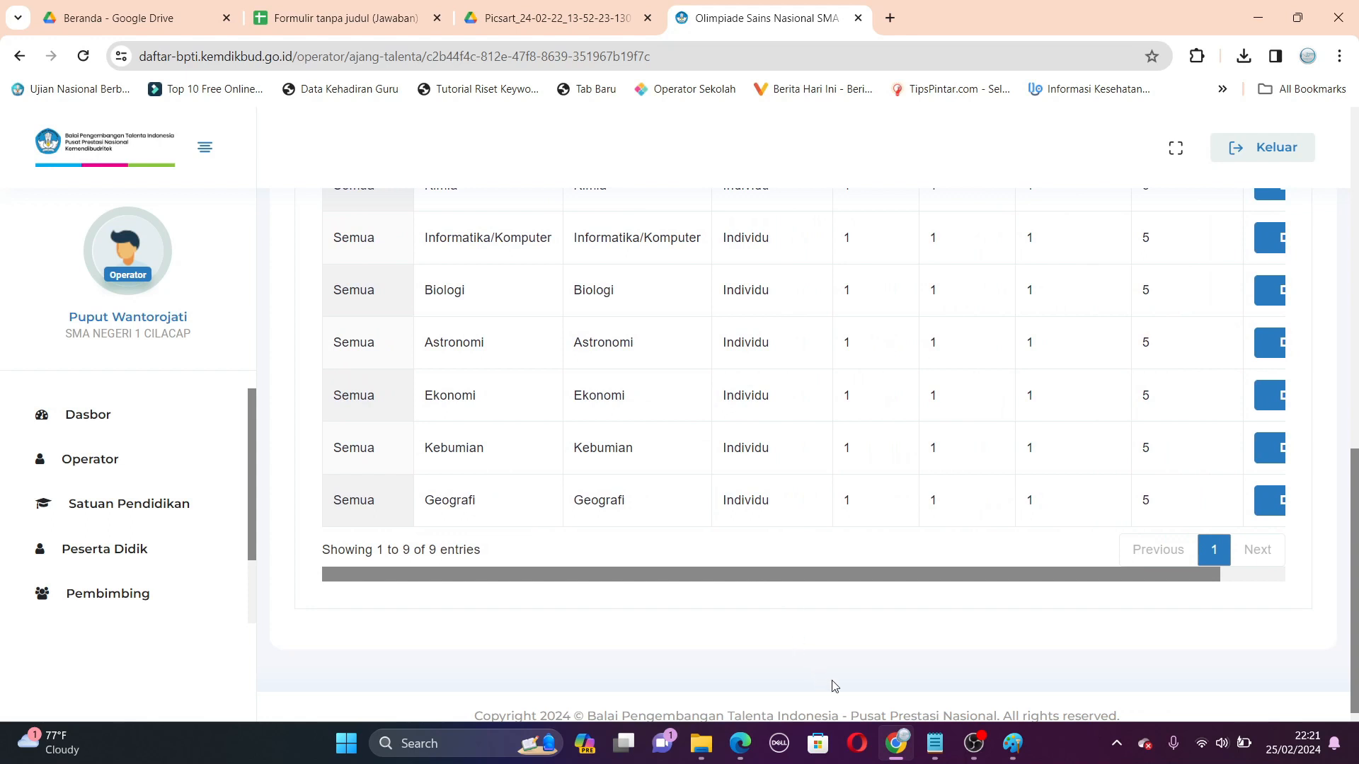
mouse_move(905, 760)
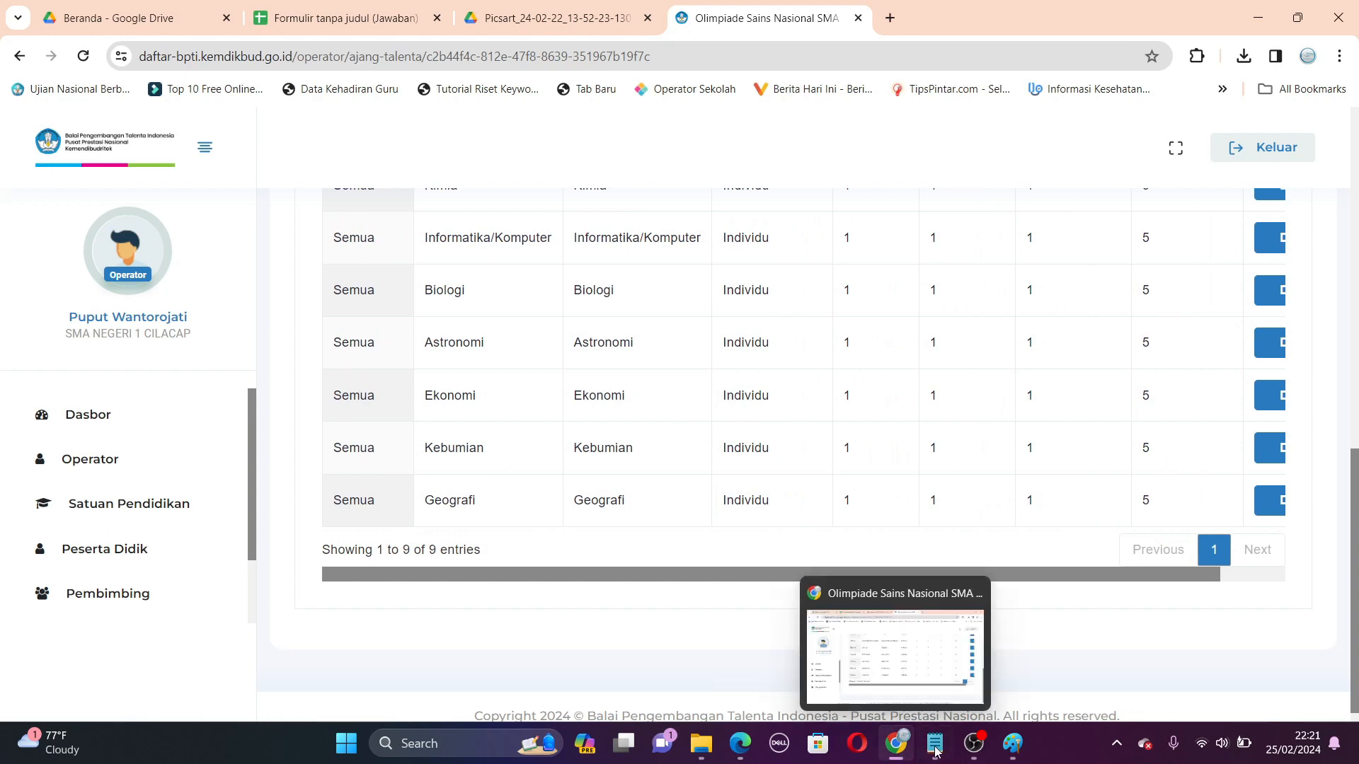
Confirm row 8's Mapel OSN answer is Geografi in the responses sheet, then return to the portal.
left_click(361, 15)
scroll(796, 639, "up", 1)
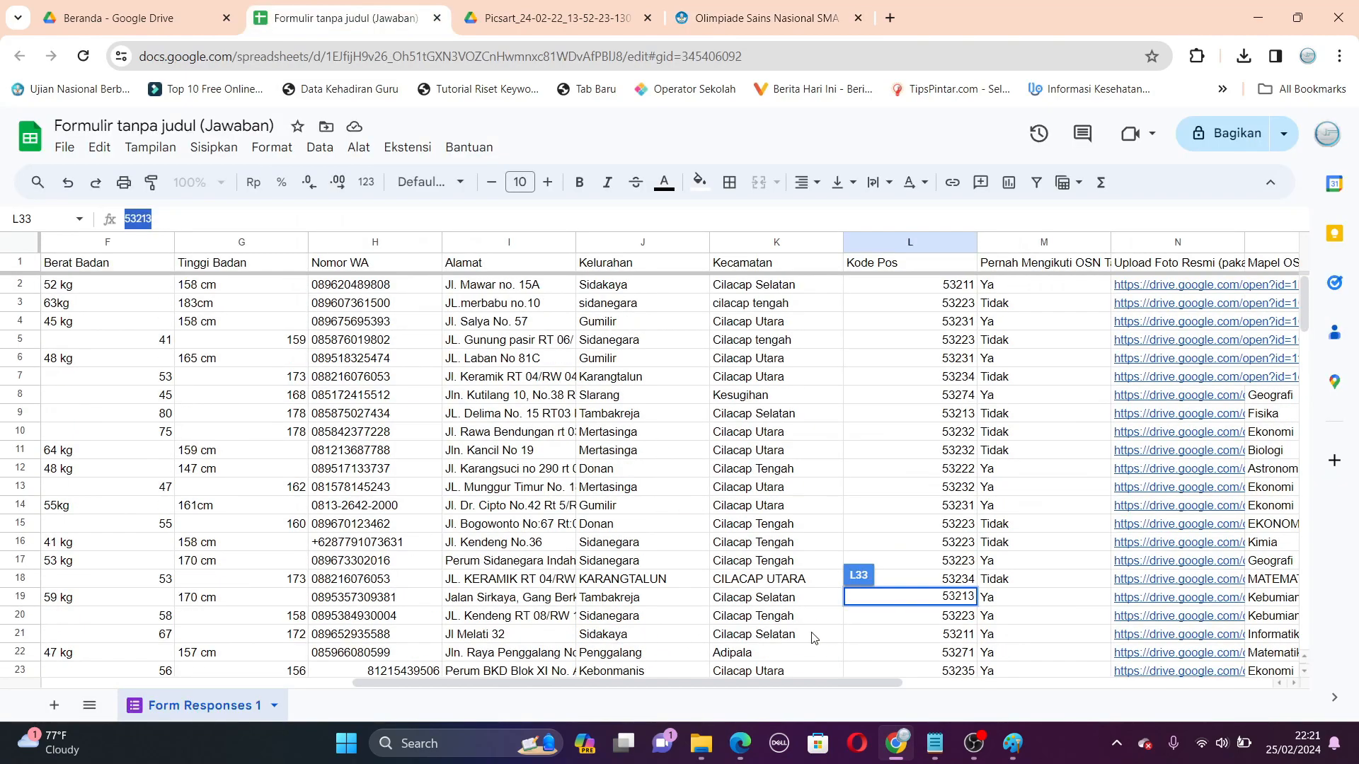
left_click_drag(708, 683, 354, 679)
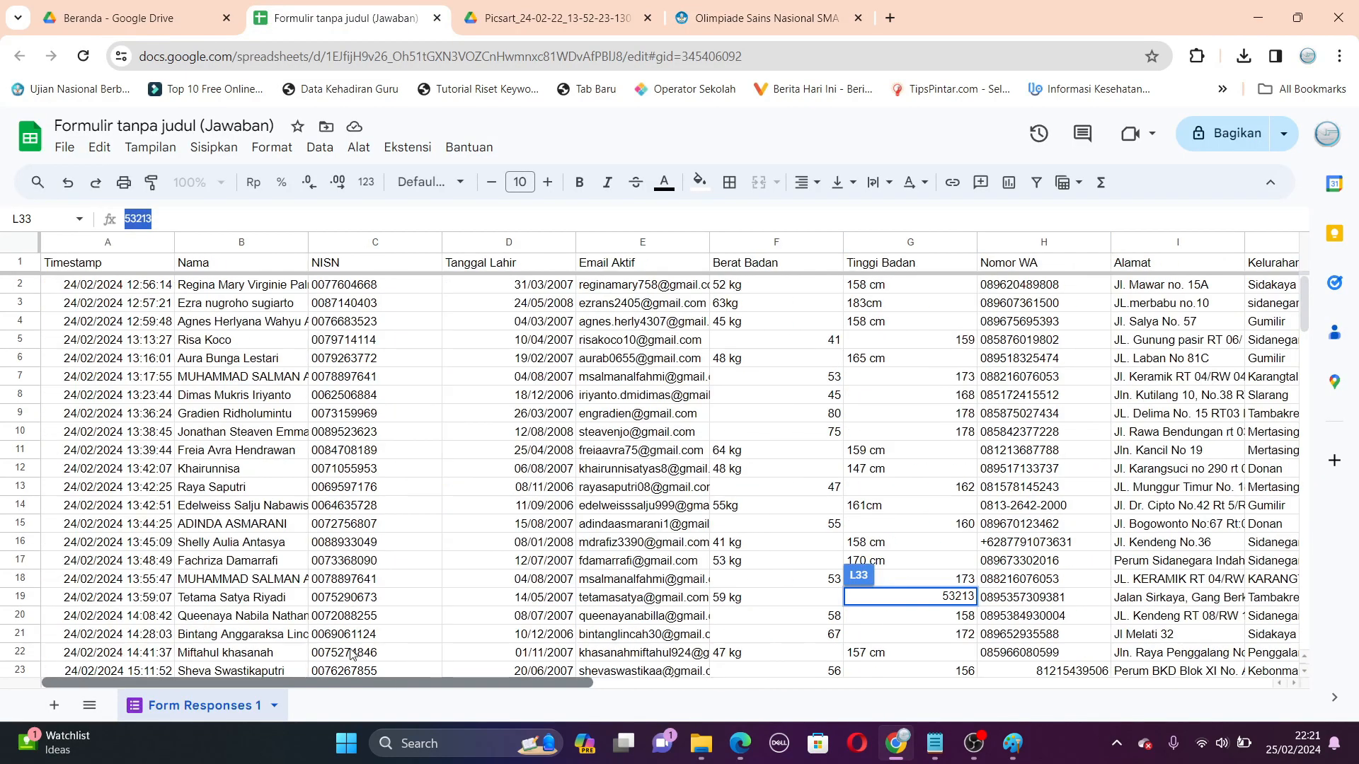
left_click(19, 396)
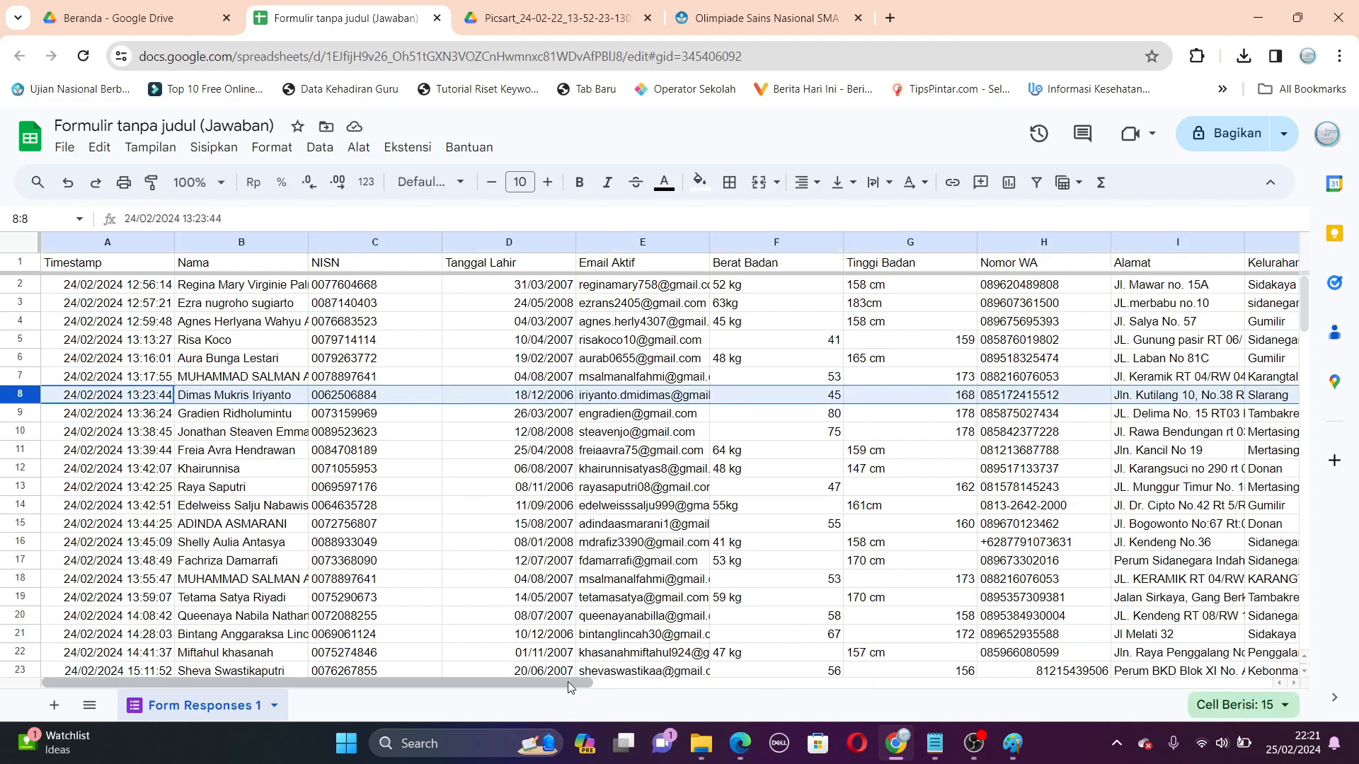
left_click_drag(567, 682, 1011, 736)
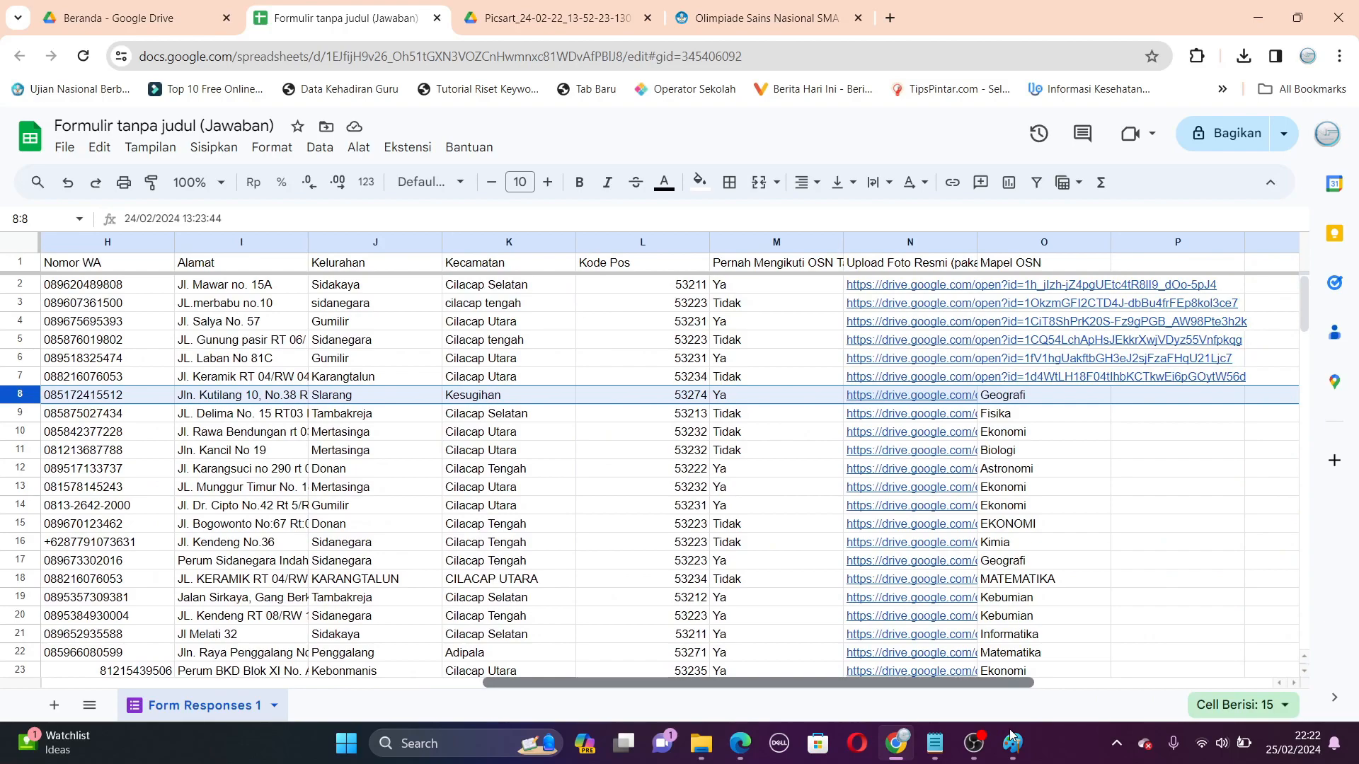
left_click_drag(1010, 736, 554, 715)
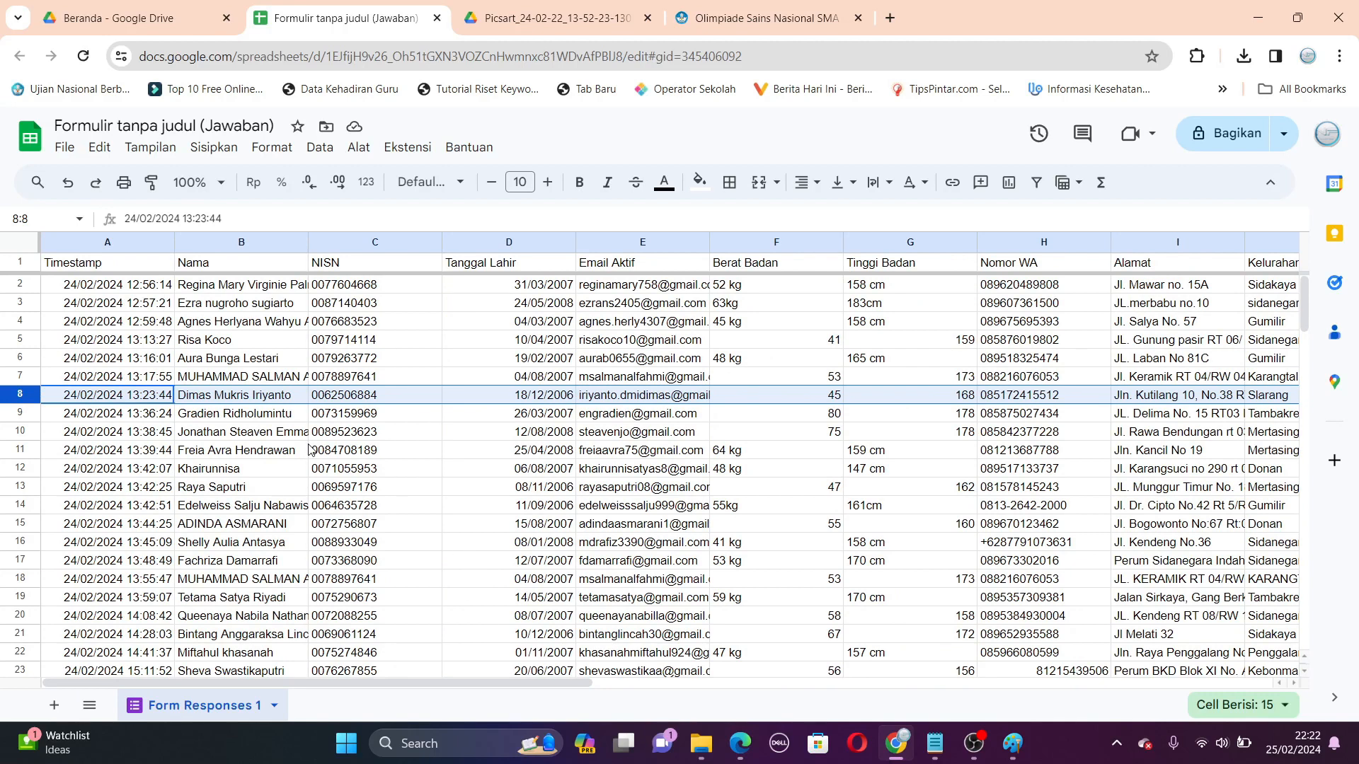
left_click(770, 23)
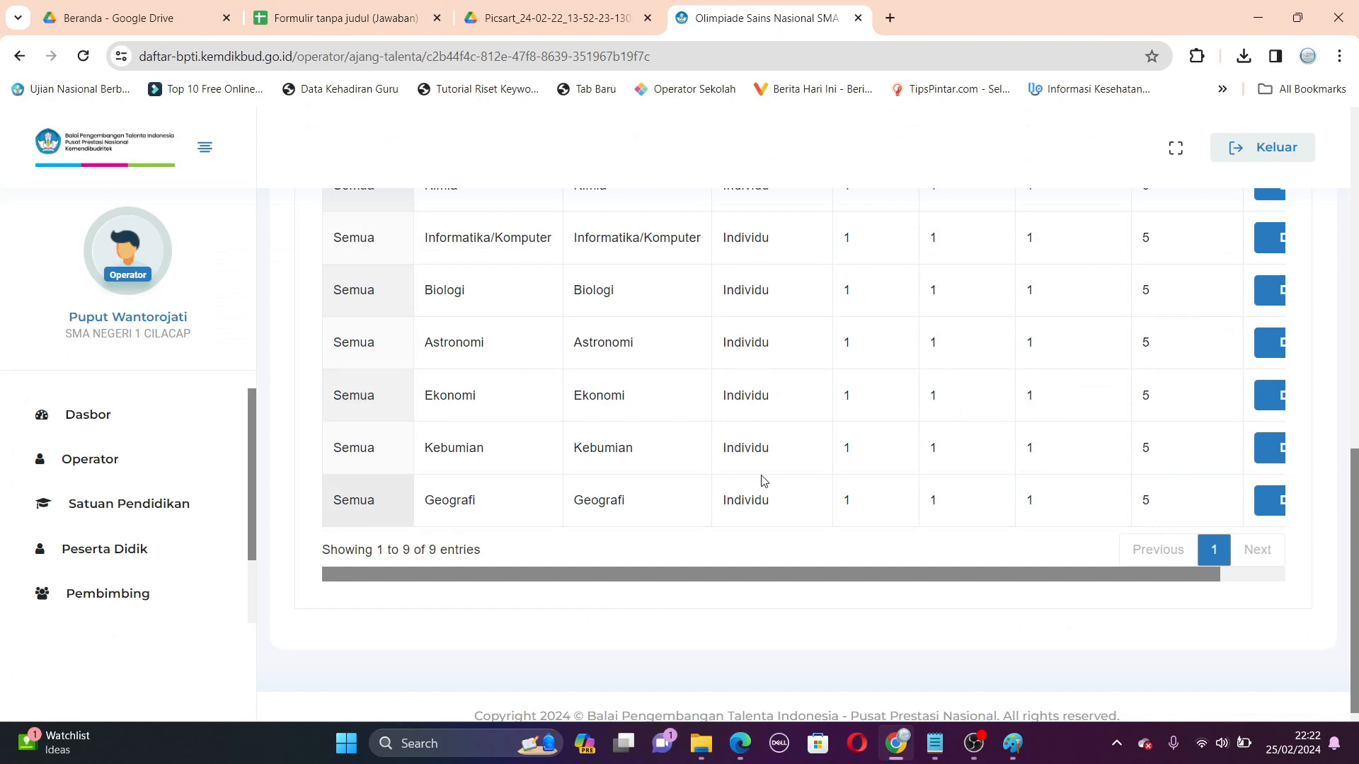
Scroll the OSN-SMA branch table and slide it right until the Geografi Daftar button shows.
scroll(688, 400, "up", 4)
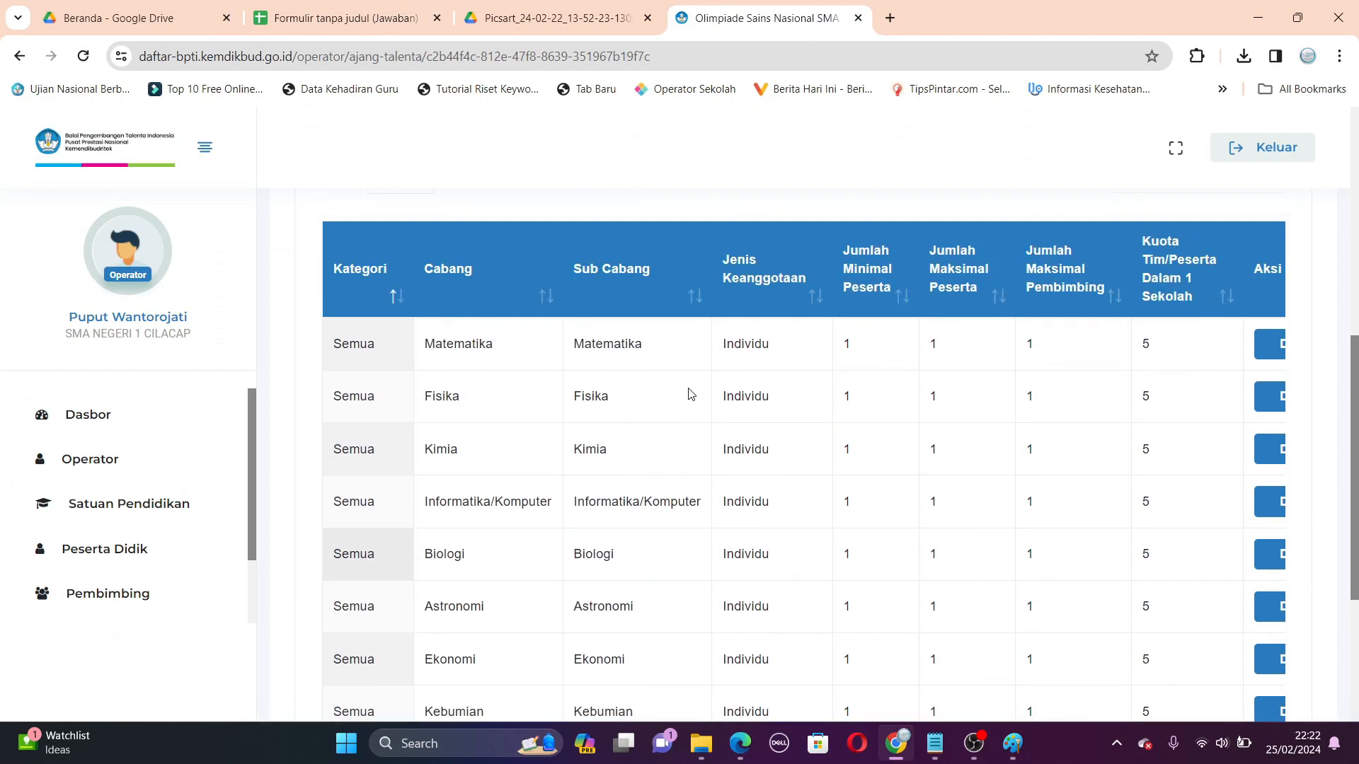
scroll(690, 393, "down", 4)
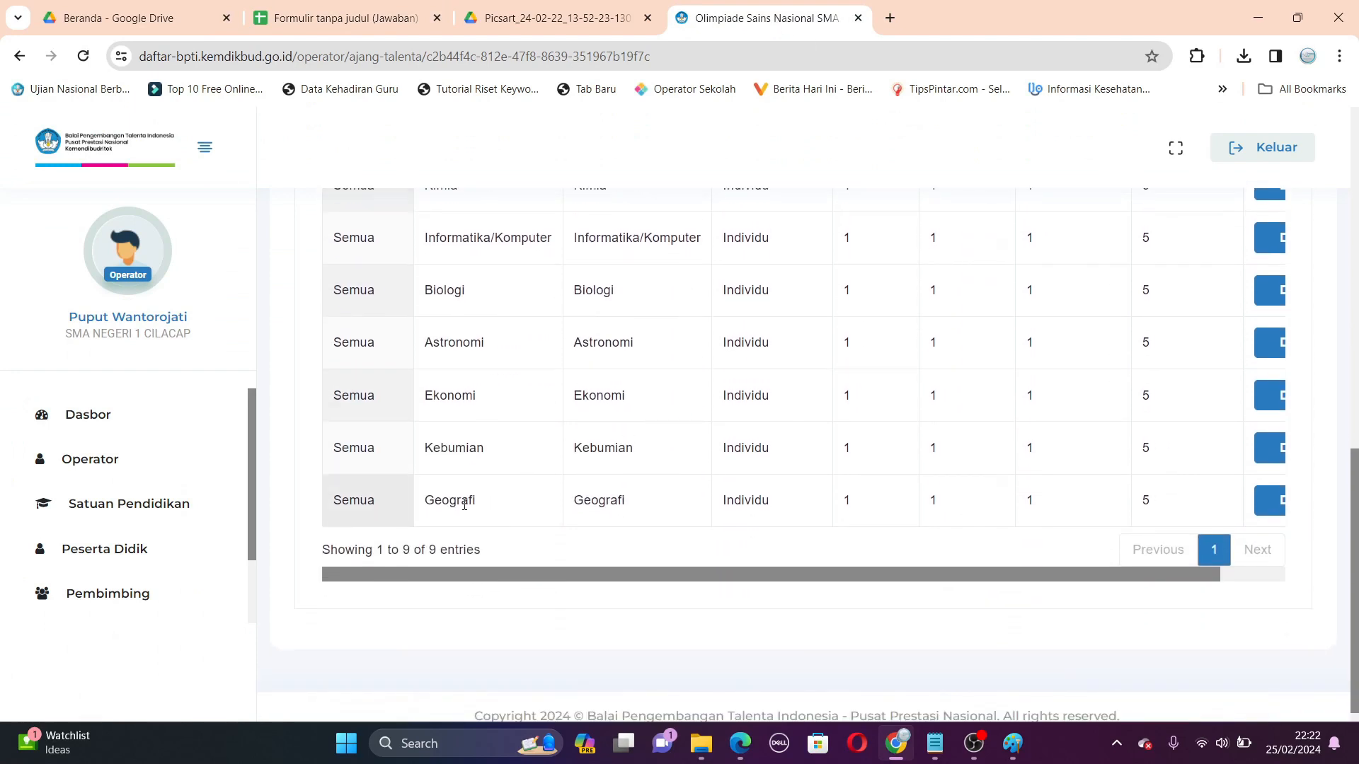
scroll(1058, 494, "up", 5)
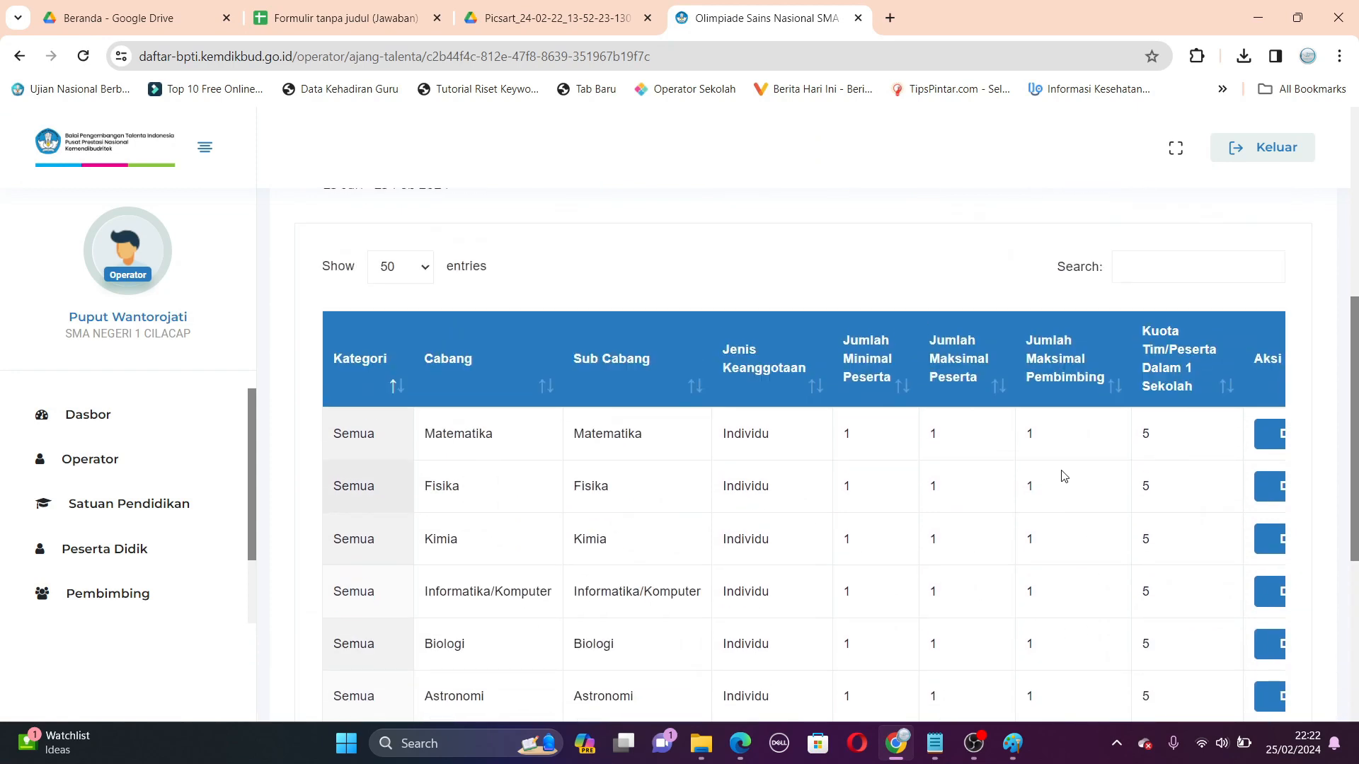
scroll(1062, 473, "down", 5)
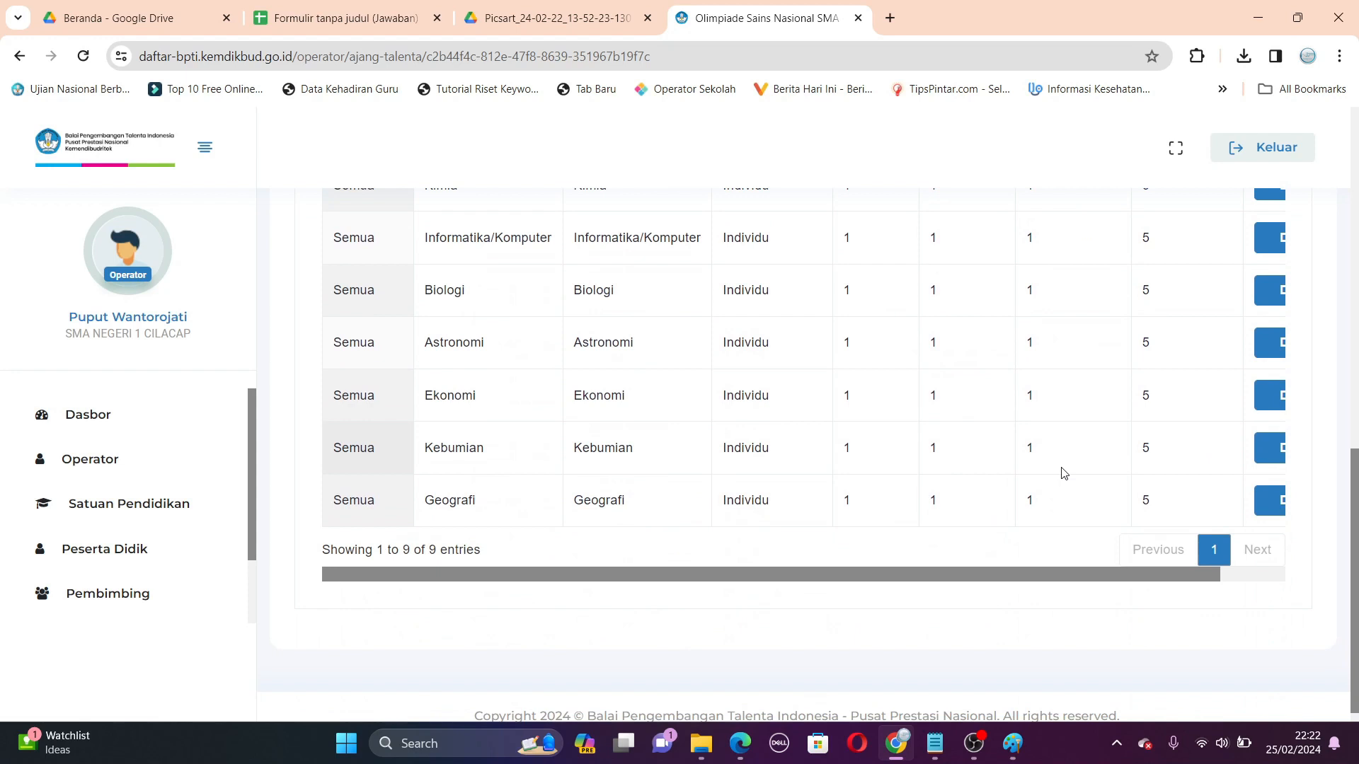
scroll(1061, 474, "up", 5)
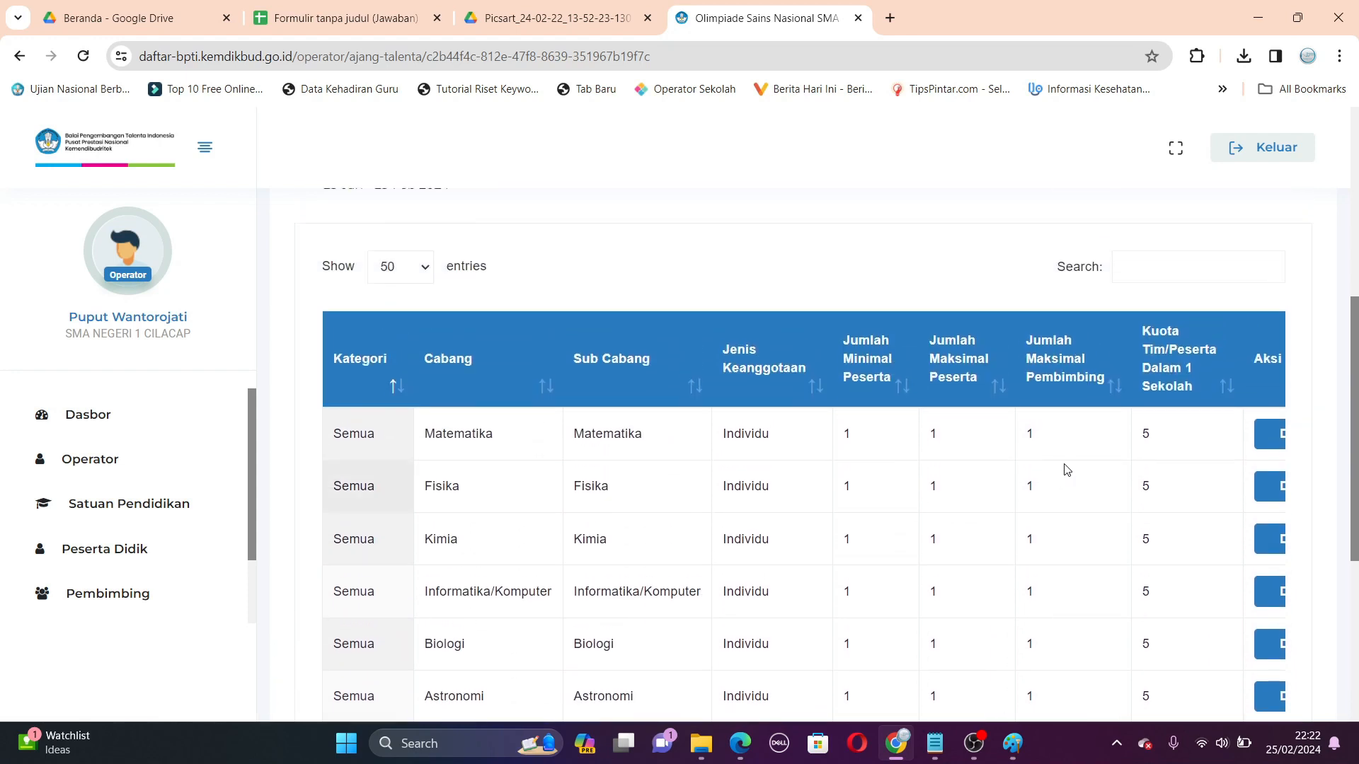
scroll(1065, 464, "down", 3)
scroll(1080, 450, "down", 2)
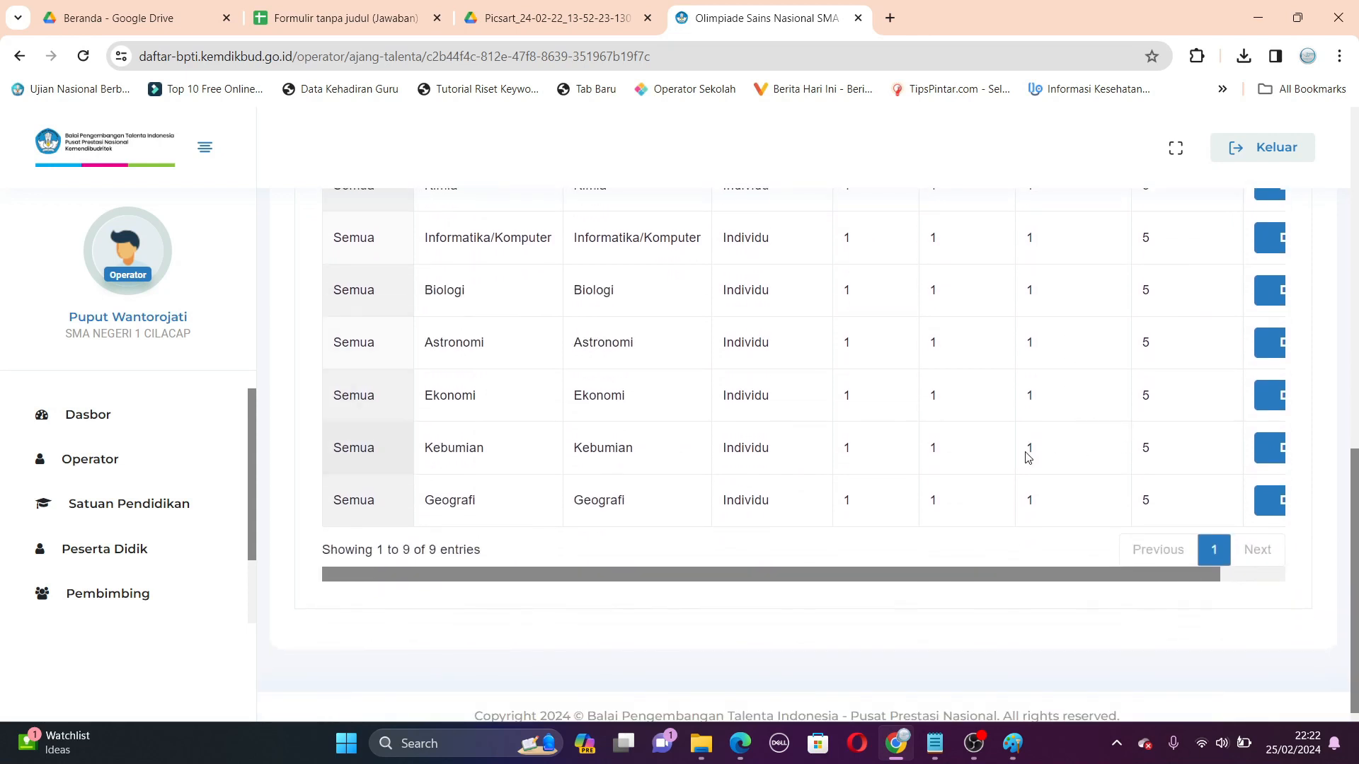
scroll(1027, 451, "up", 5)
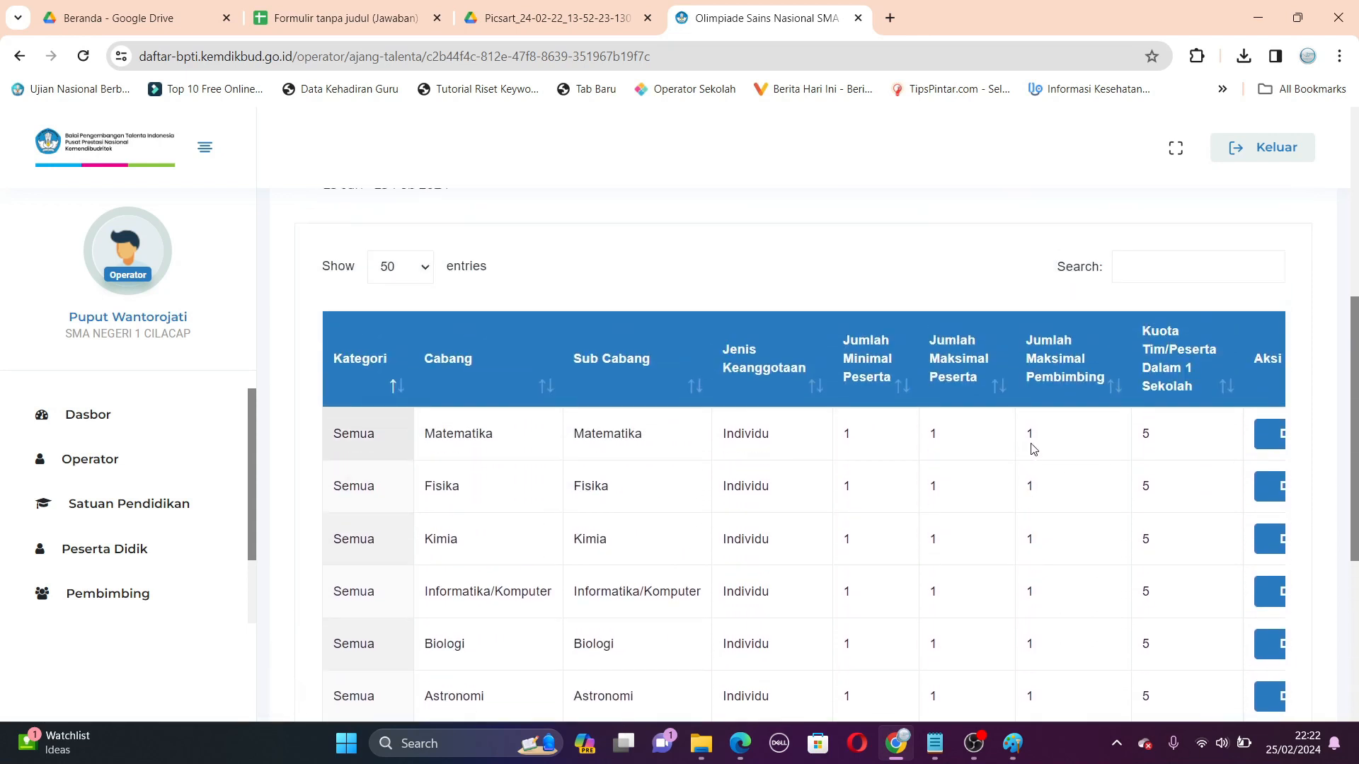
scroll(1036, 446, "up", 1)
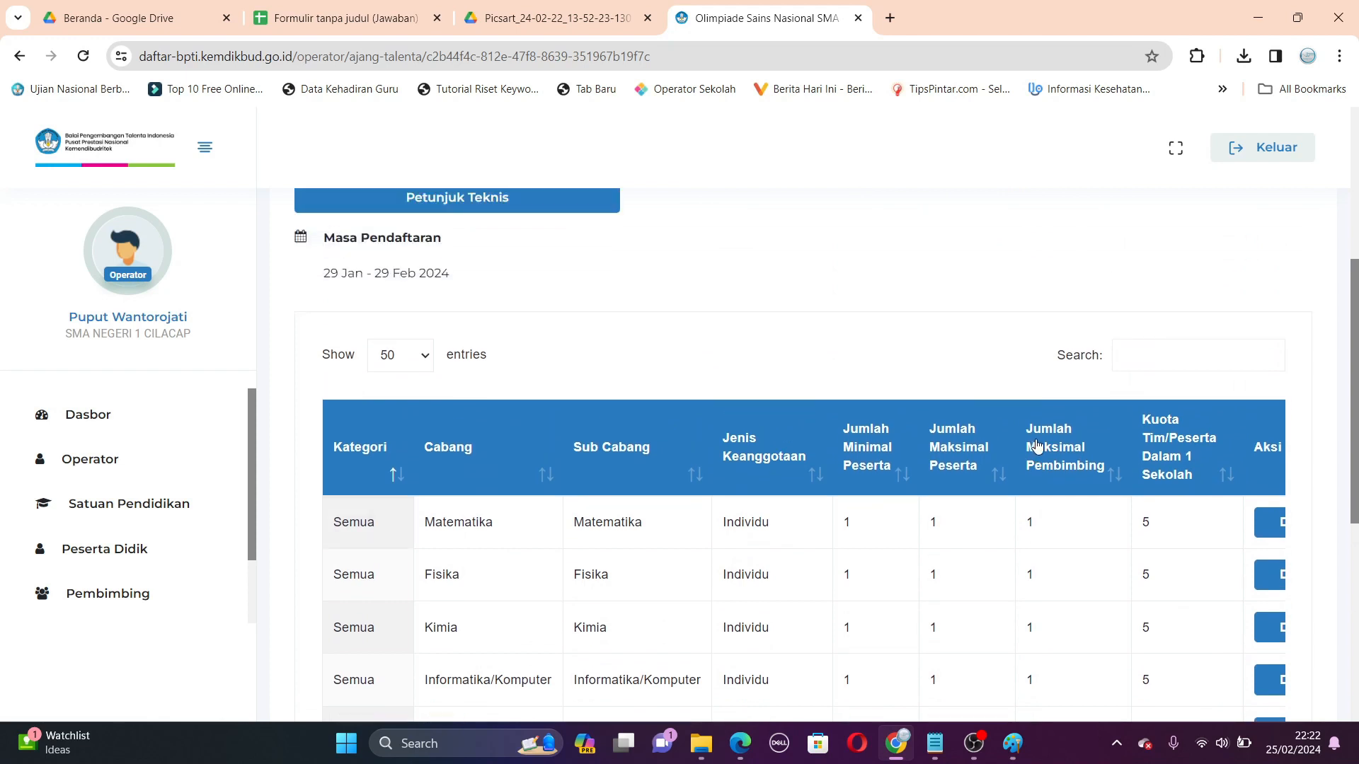
scroll(1036, 446, "down", 5)
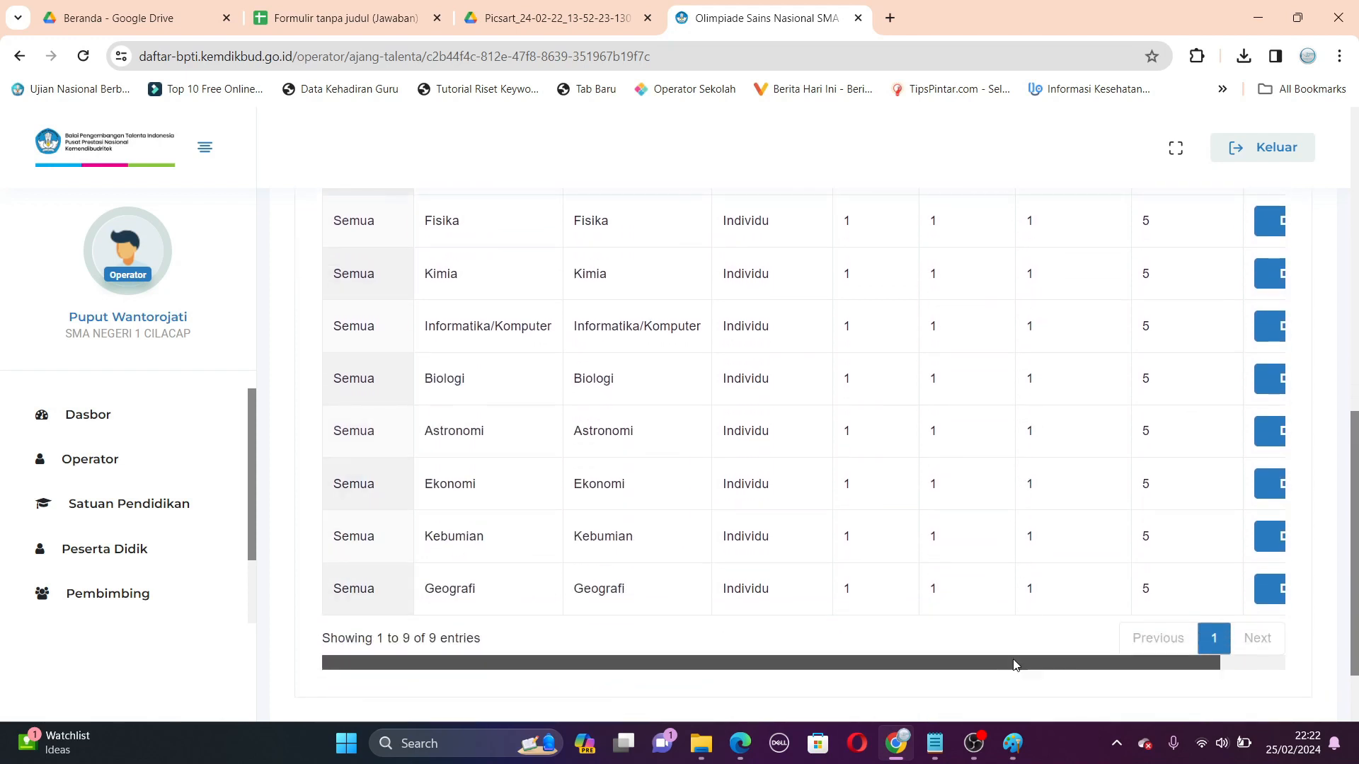
left_click_drag(1014, 664, 1135, 683)
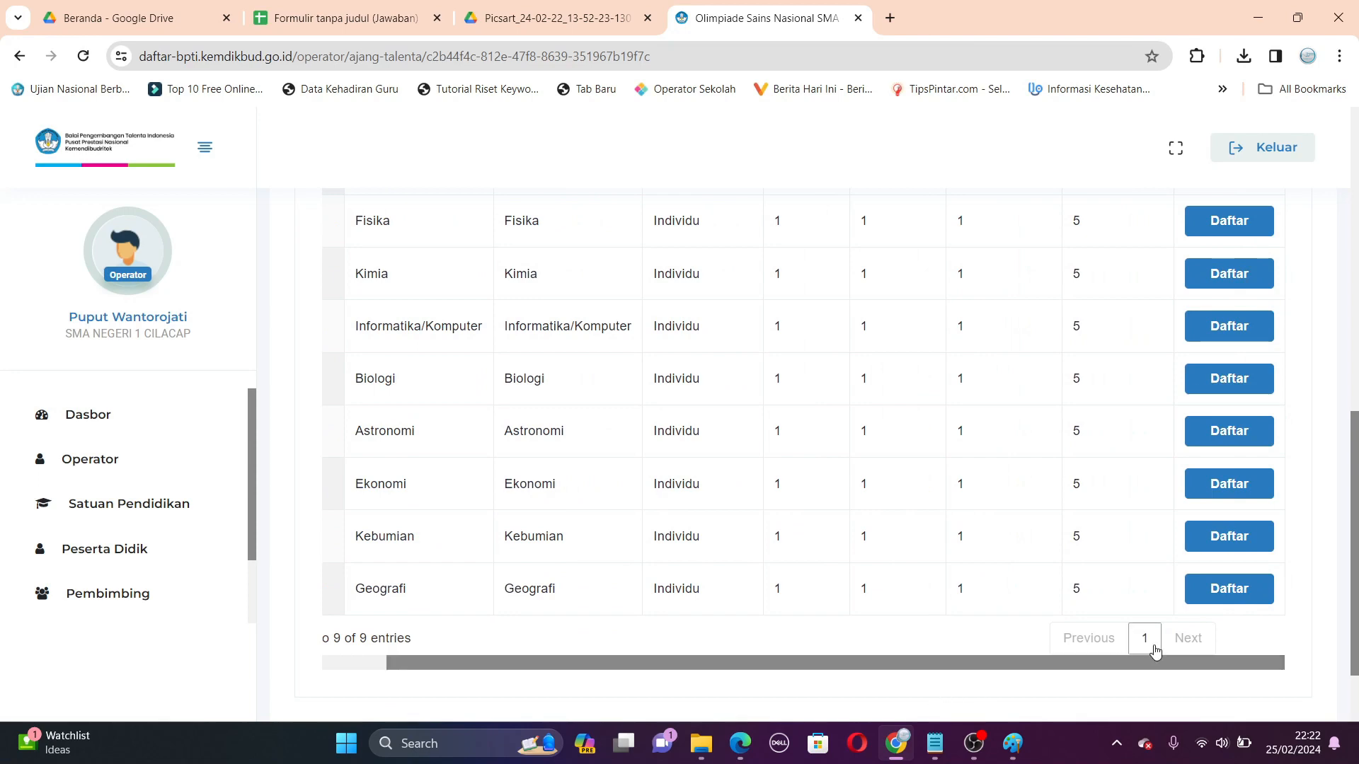
scroll(1101, 507, "up", 4)
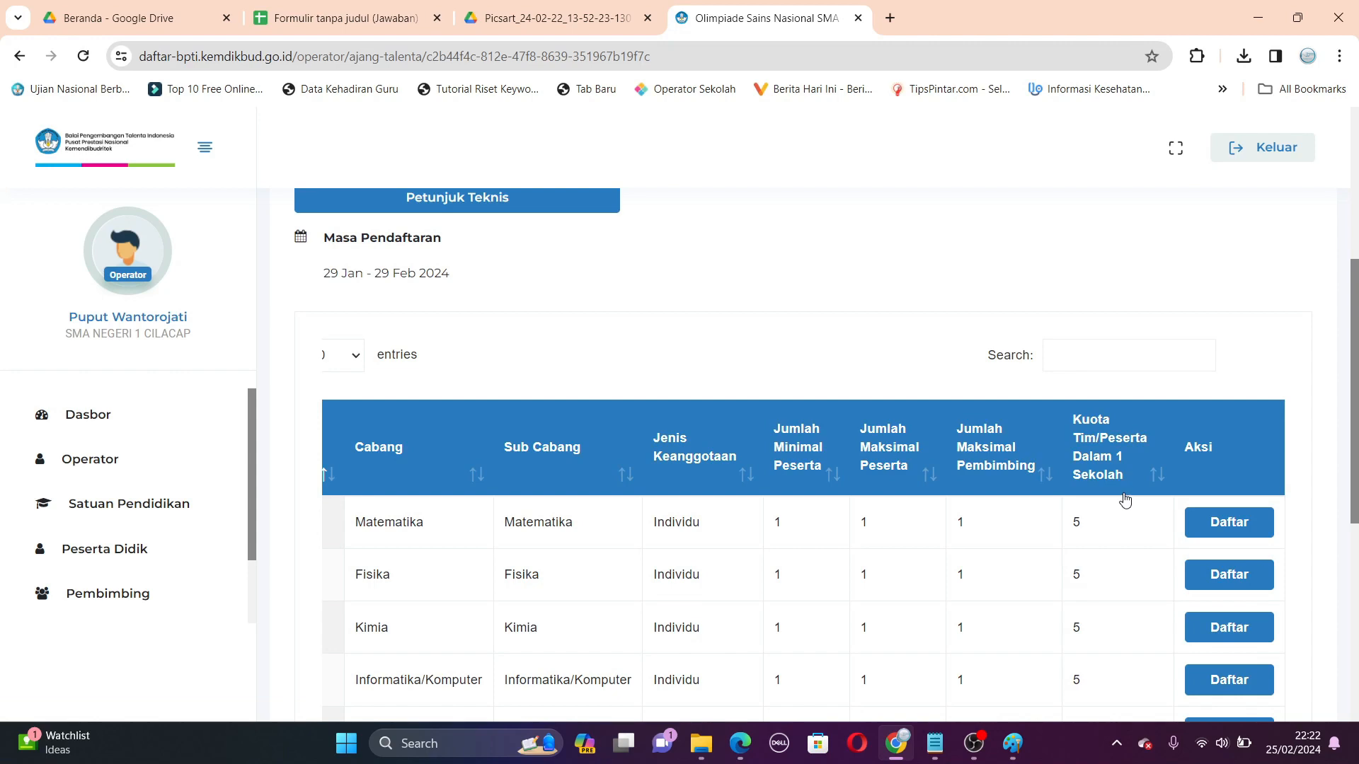
scroll(1124, 497, "down", 4)
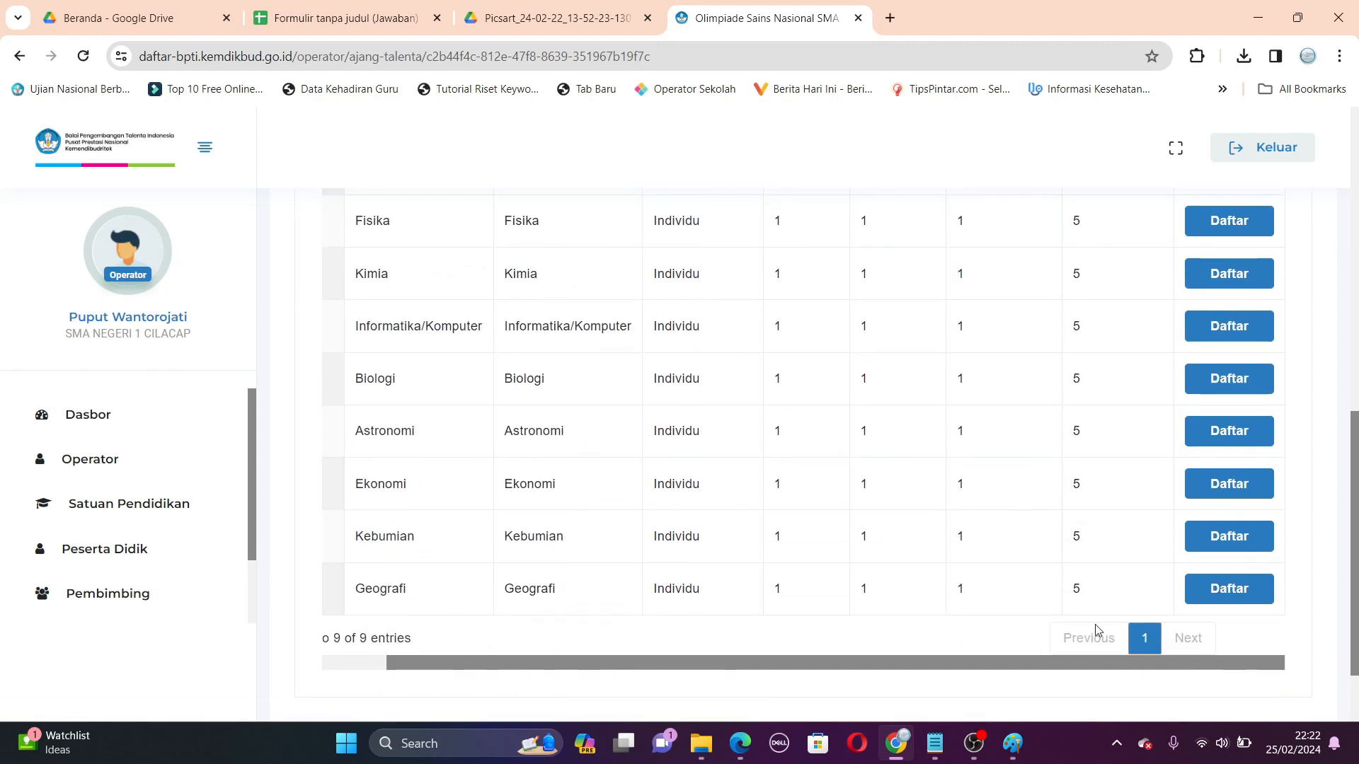
Open the Geografi registration form, search and select the student as Peserta, then show Downloads.
left_click(1245, 589)
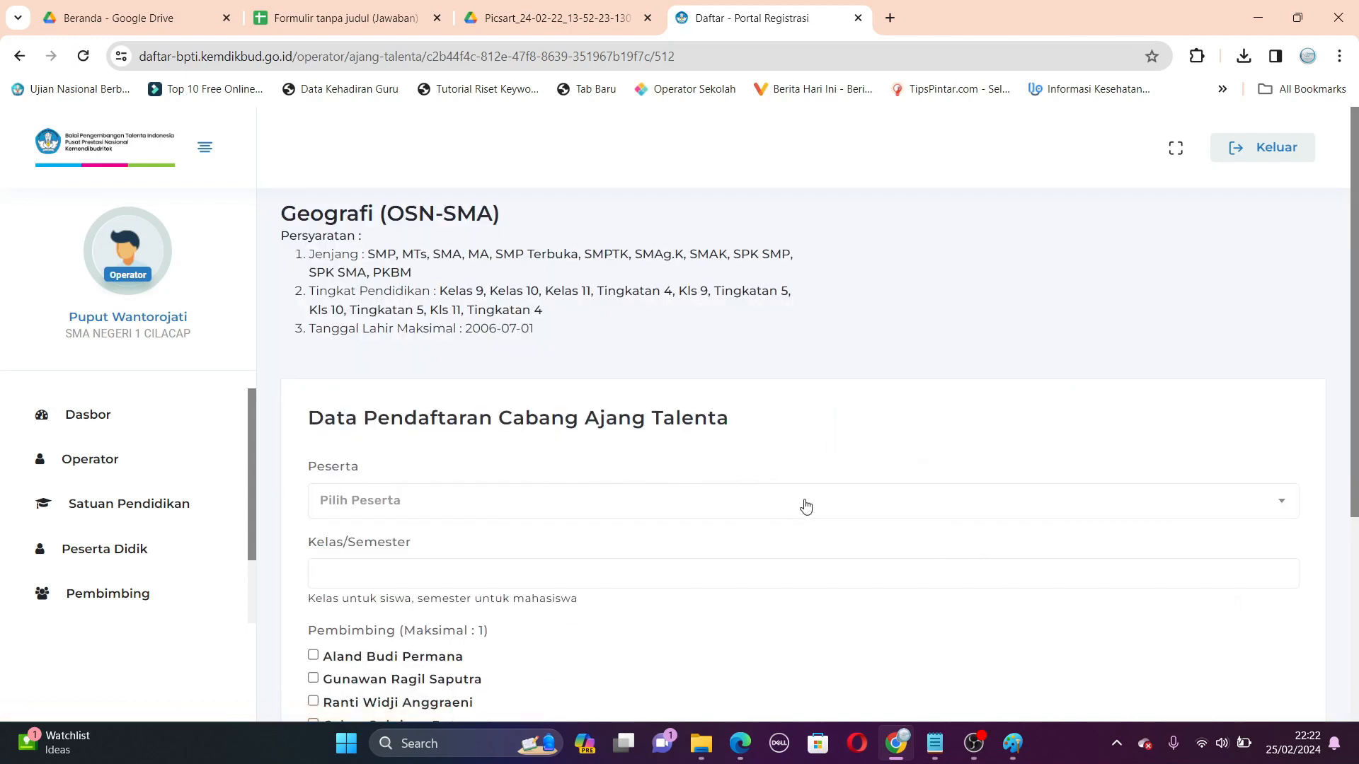
left_click(1203, 507)
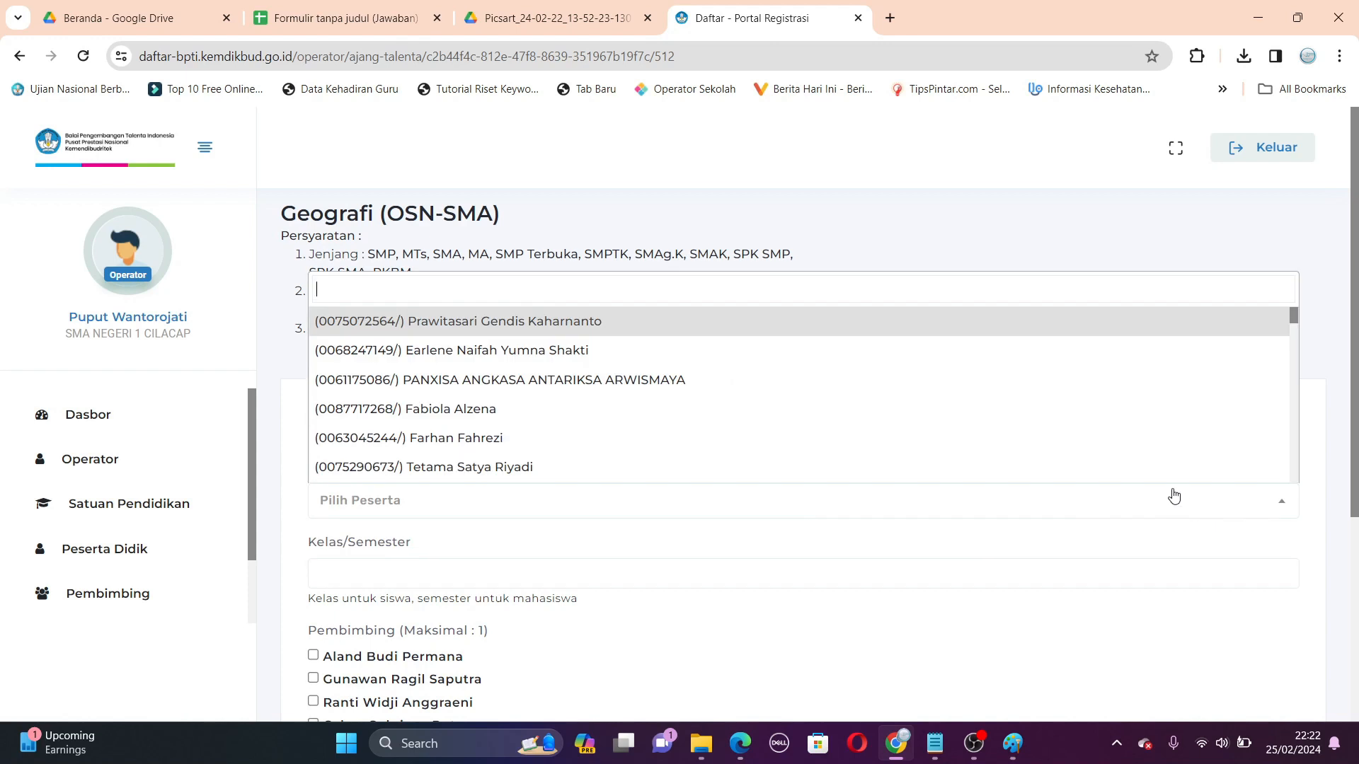
type("Dimas")
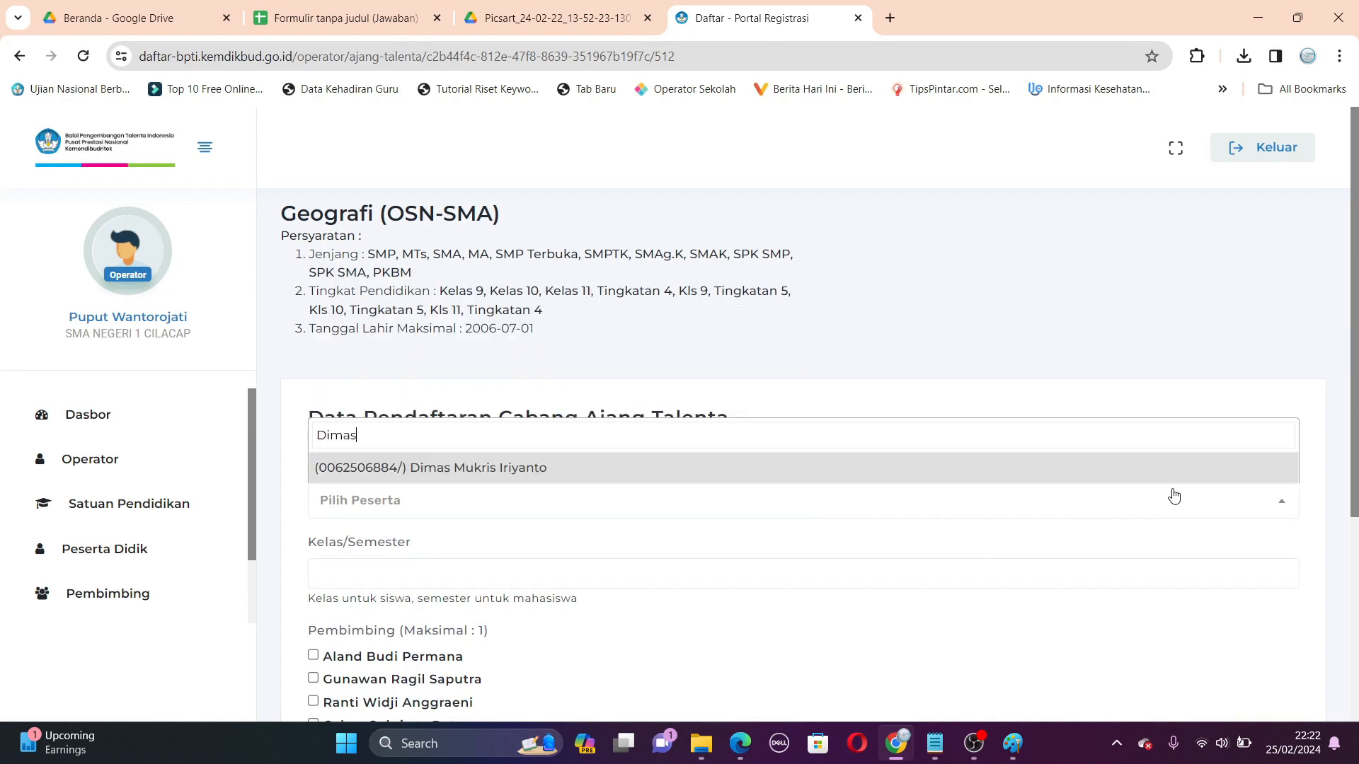
left_click(497, 473)
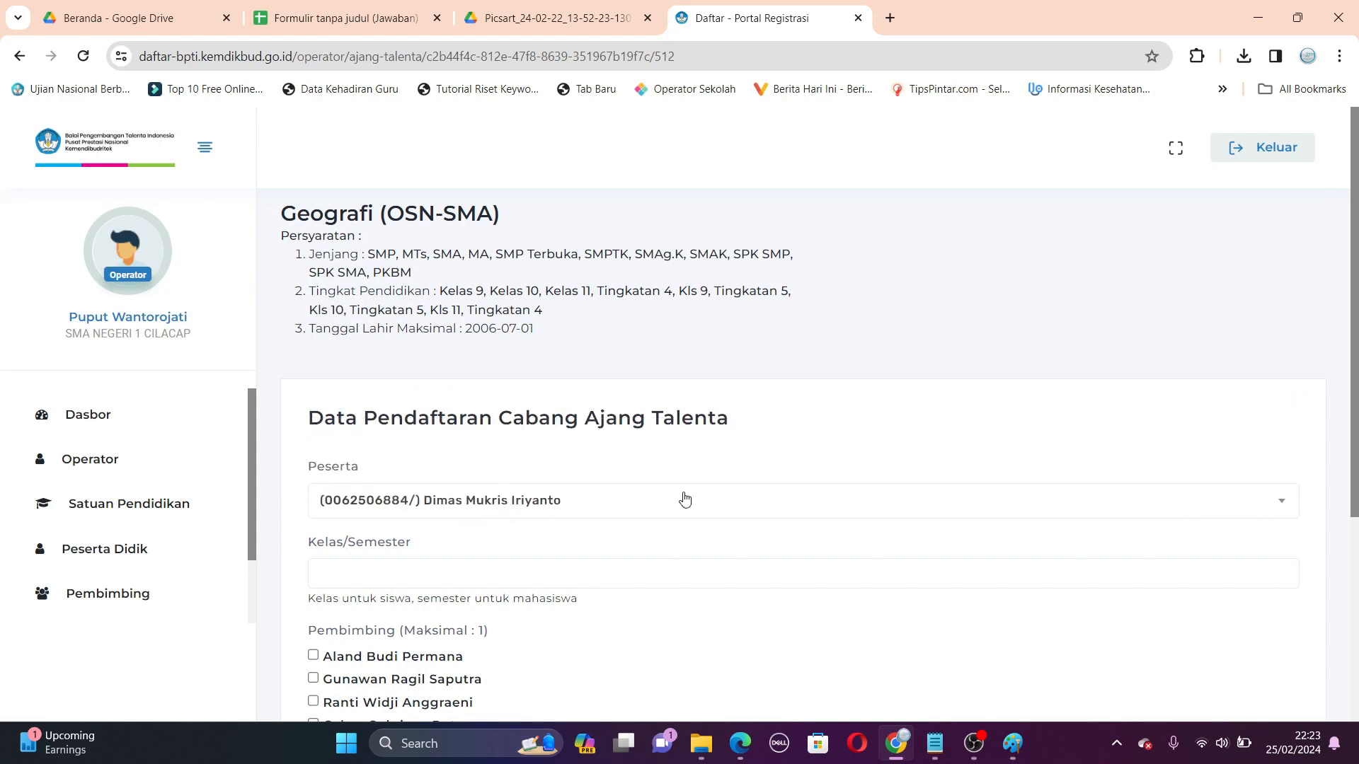
left_click(460, 574)
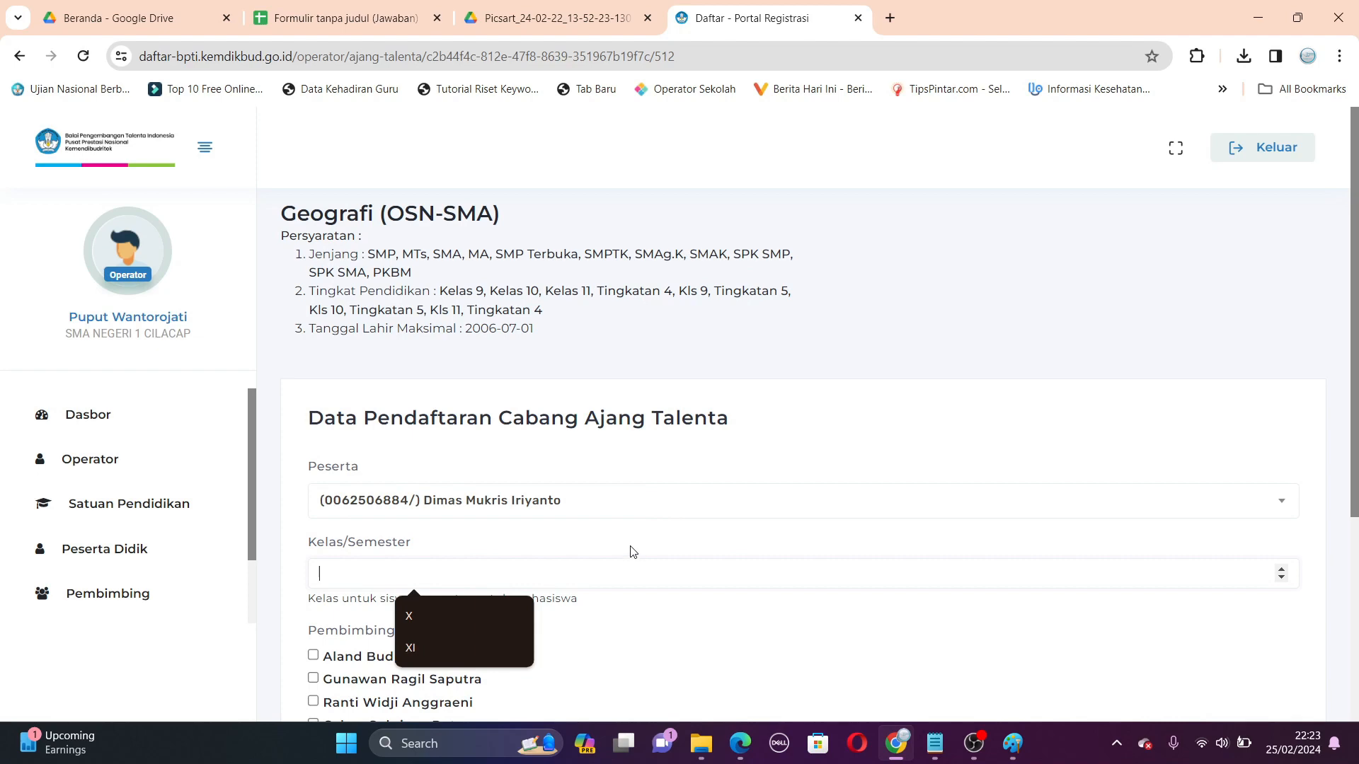
left_click(701, 743)
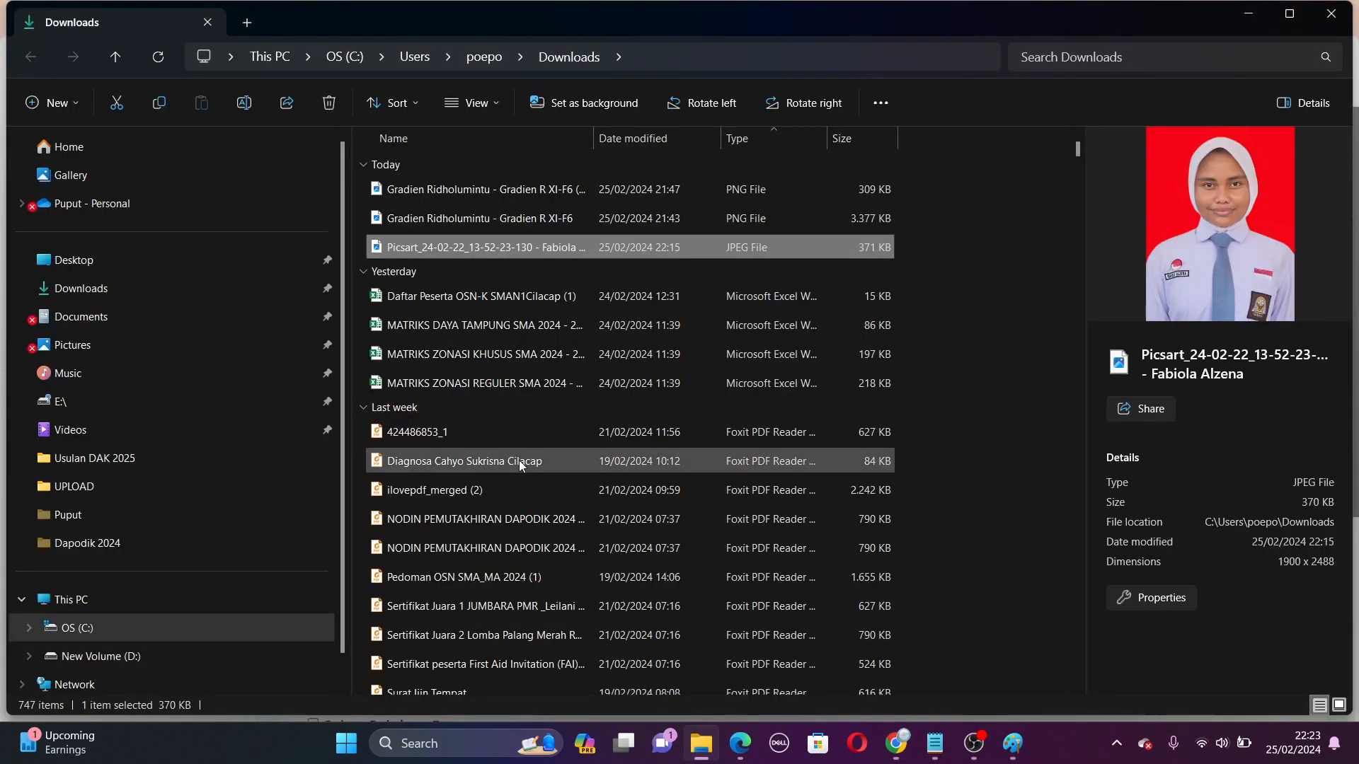
Look up the Geografi student's class XI-F5 in Daftar Peserta OSN-K SMAN1Cilacap (1).xlsx, then return to Chrome.
left_click(507, 300)
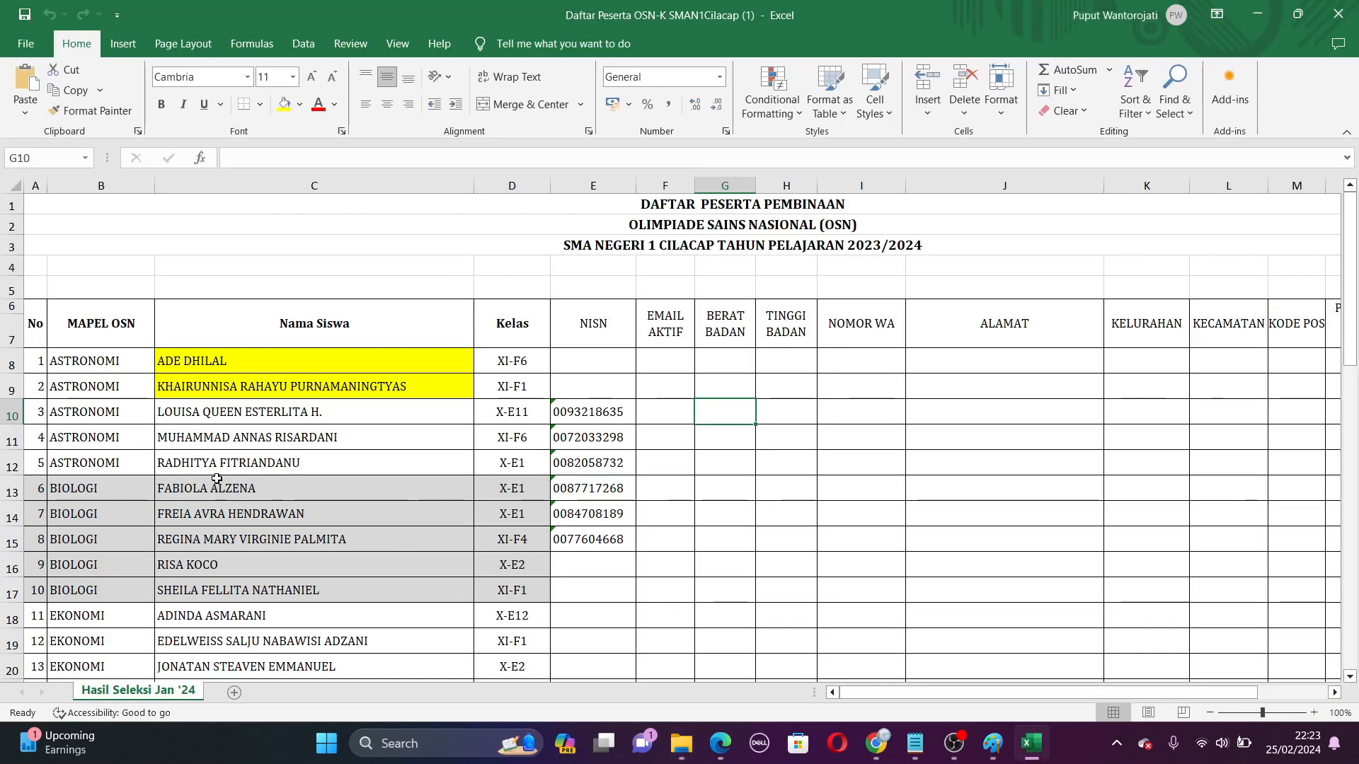
scroll(217, 480, "down", 3)
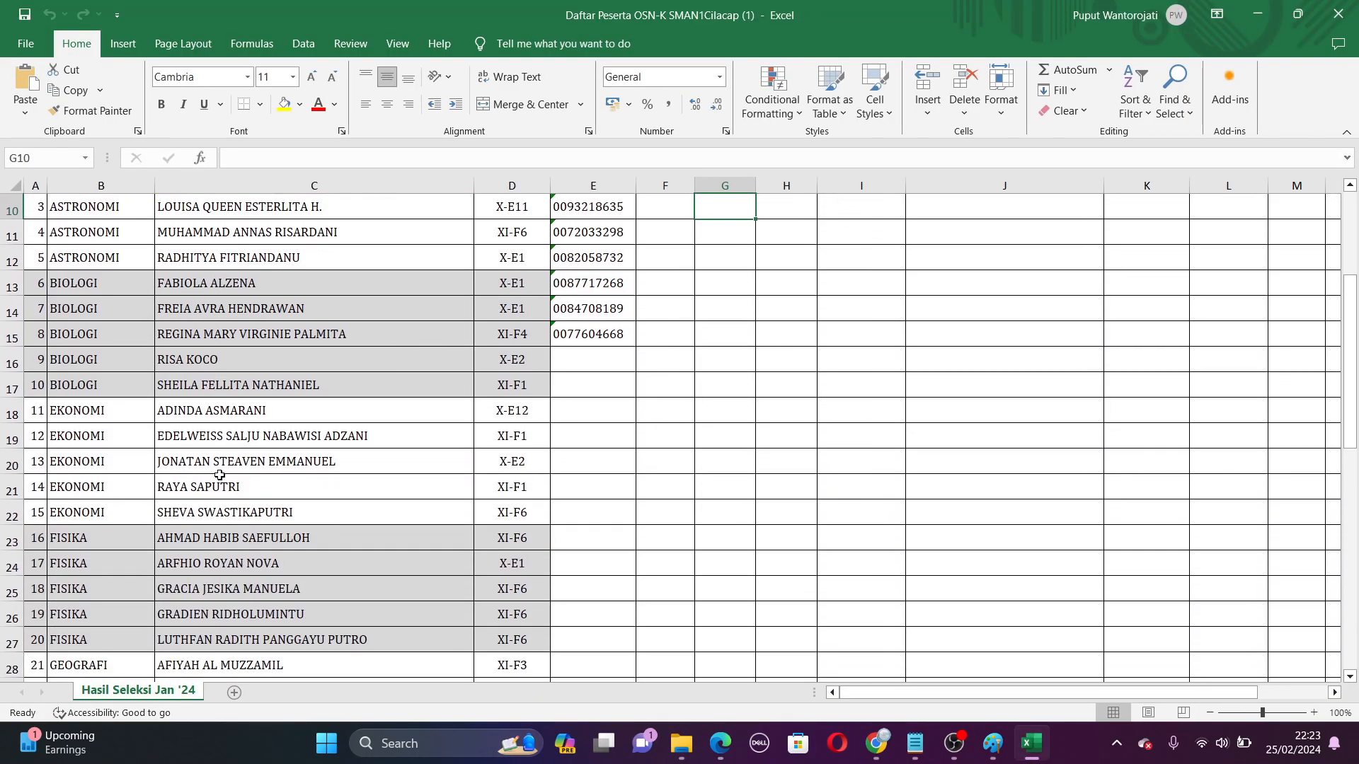
scroll(219, 475, "down", 4)
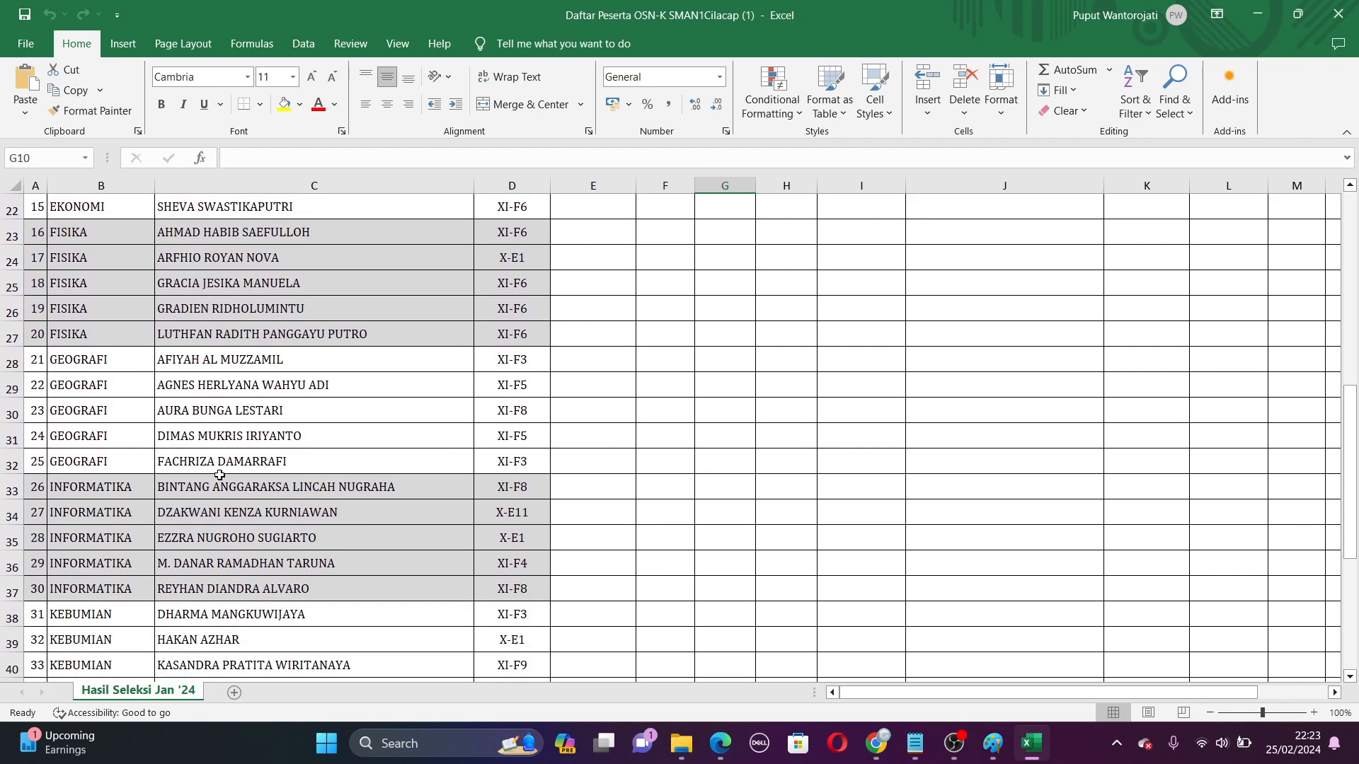
left_click(300, 439)
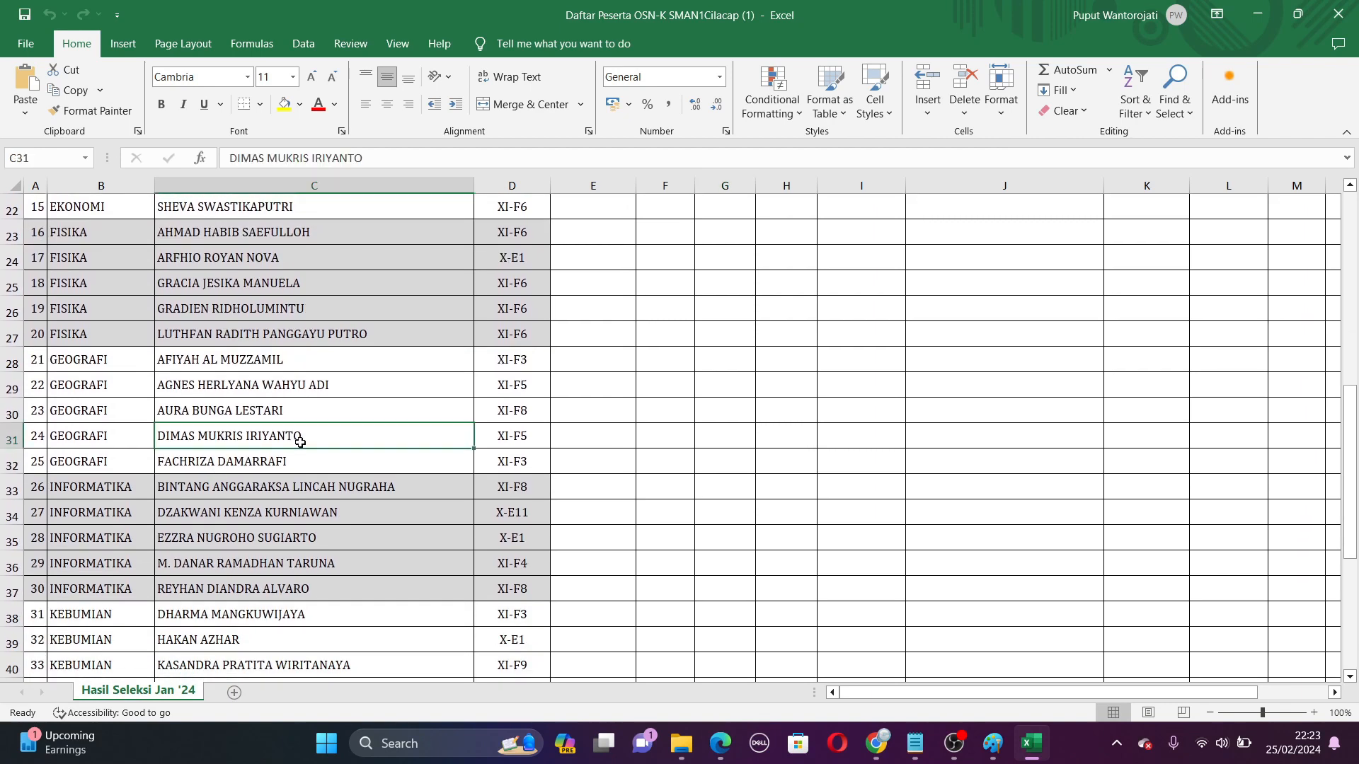
left_click(876, 744)
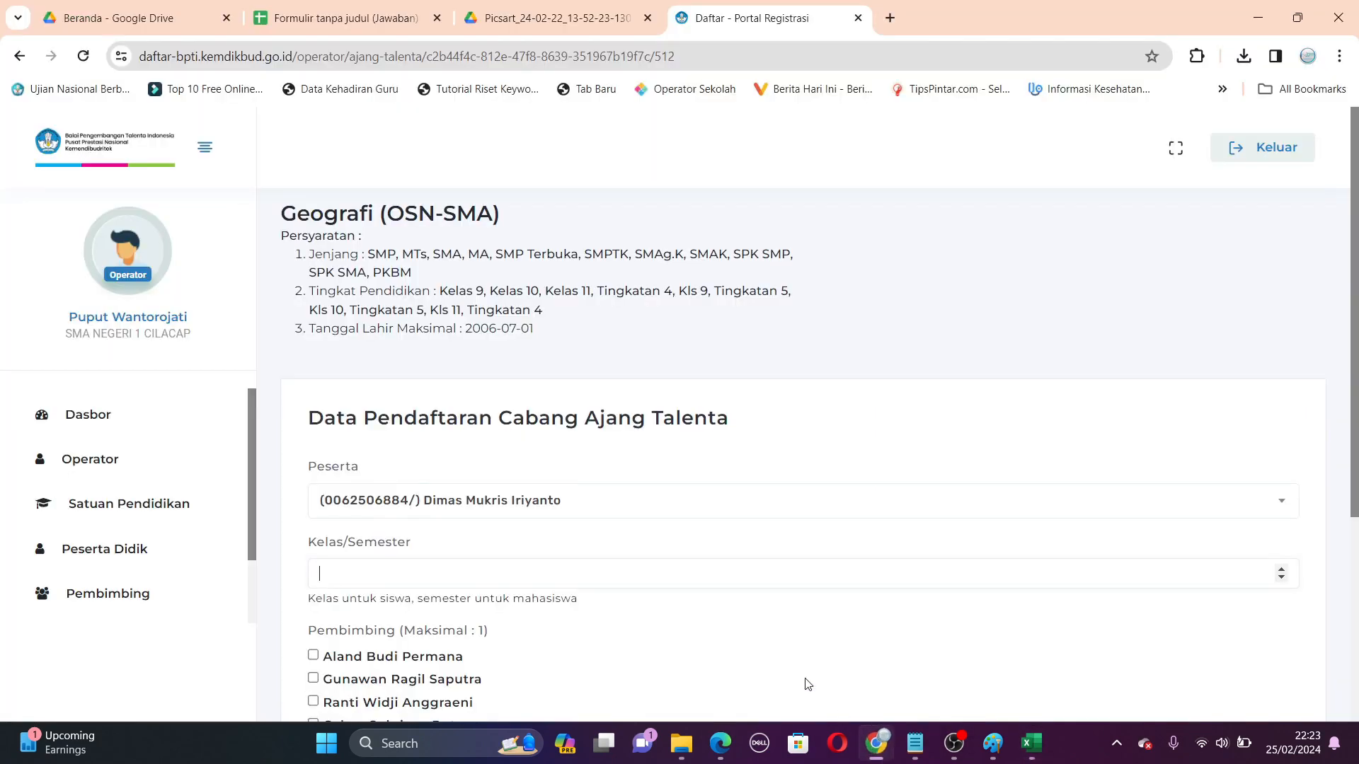
Raise the Geografi form's Kelas/Semester to 11 and review the completed form.
left_click(392, 546)
left_click(1281, 569)
left_click(1282, 569)
left_click(1282, 569)
left_click(1281, 569)
left_click(1281, 569)
left_click(138, 673)
scroll(538, 630, "down", 3)
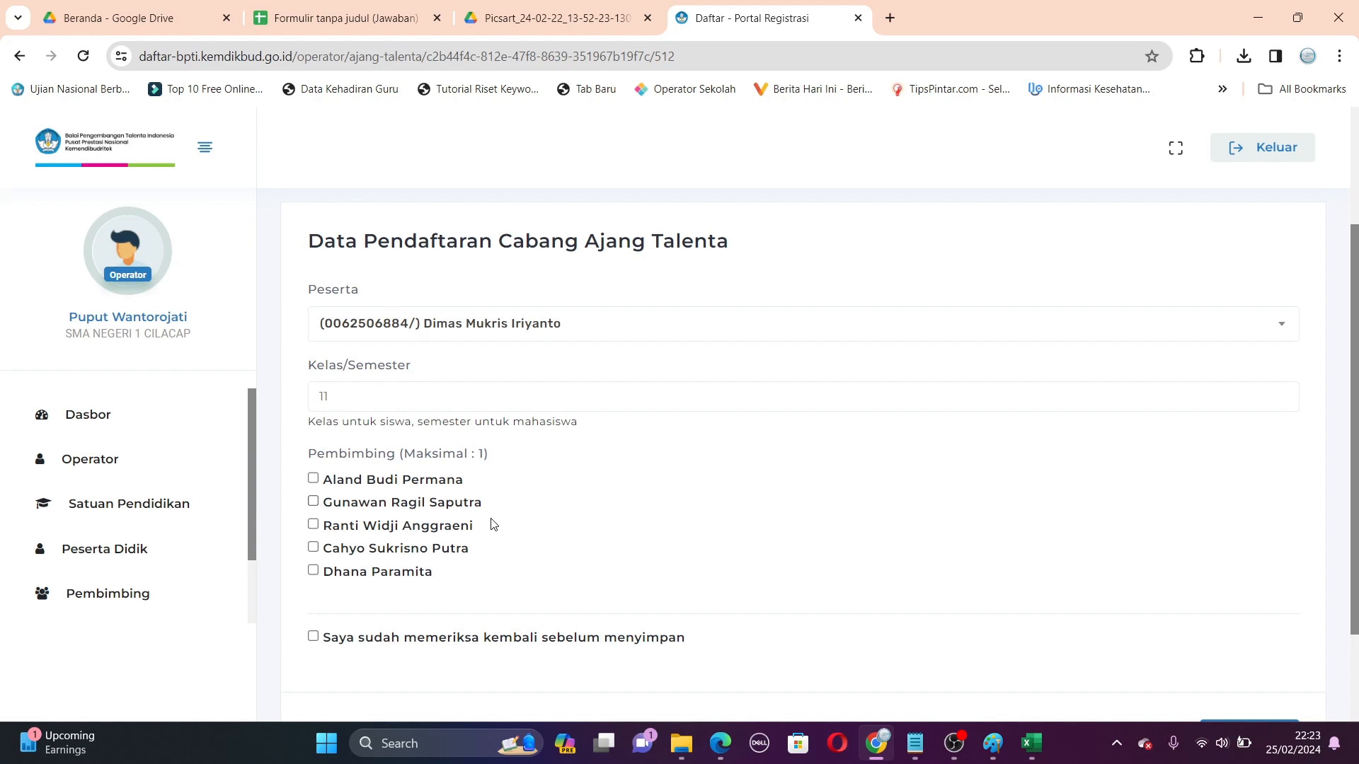
scroll(518, 547, "up", 1)
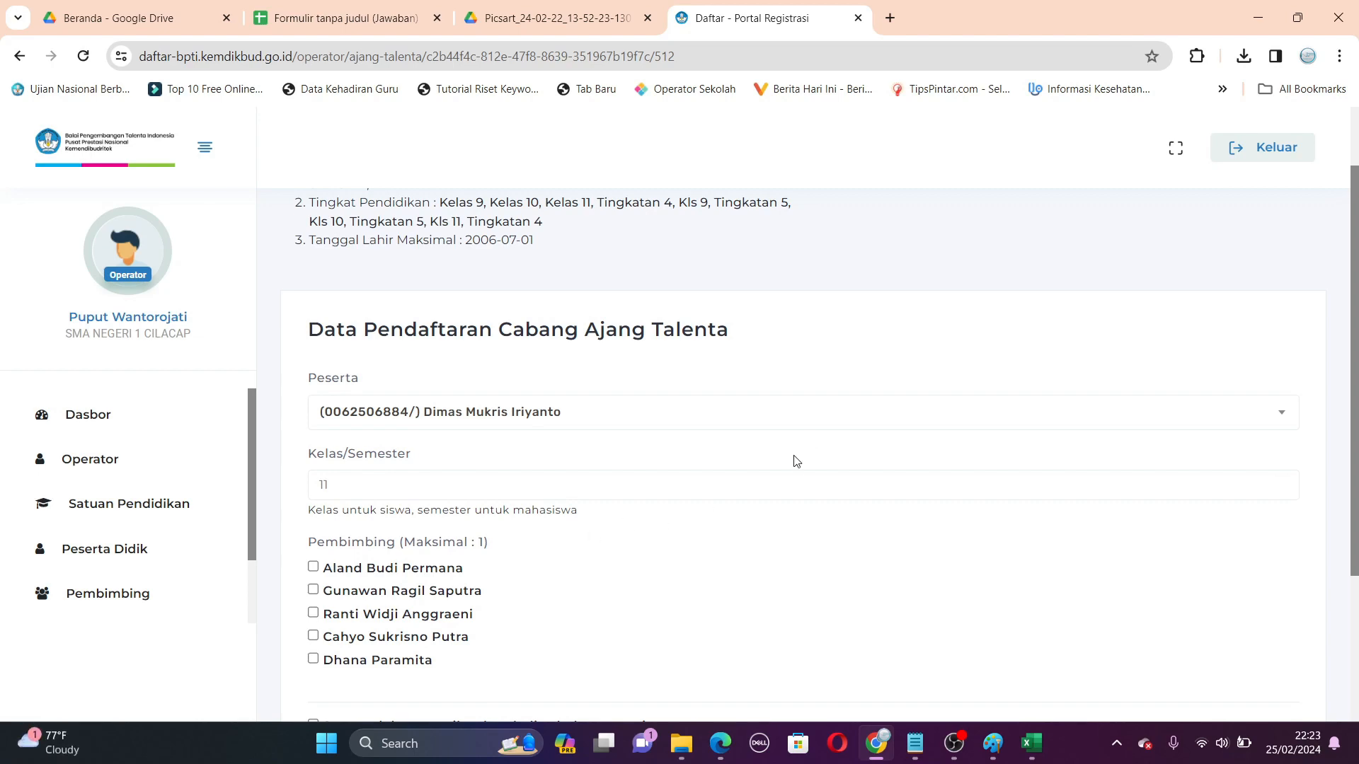
left_click(955, 744)
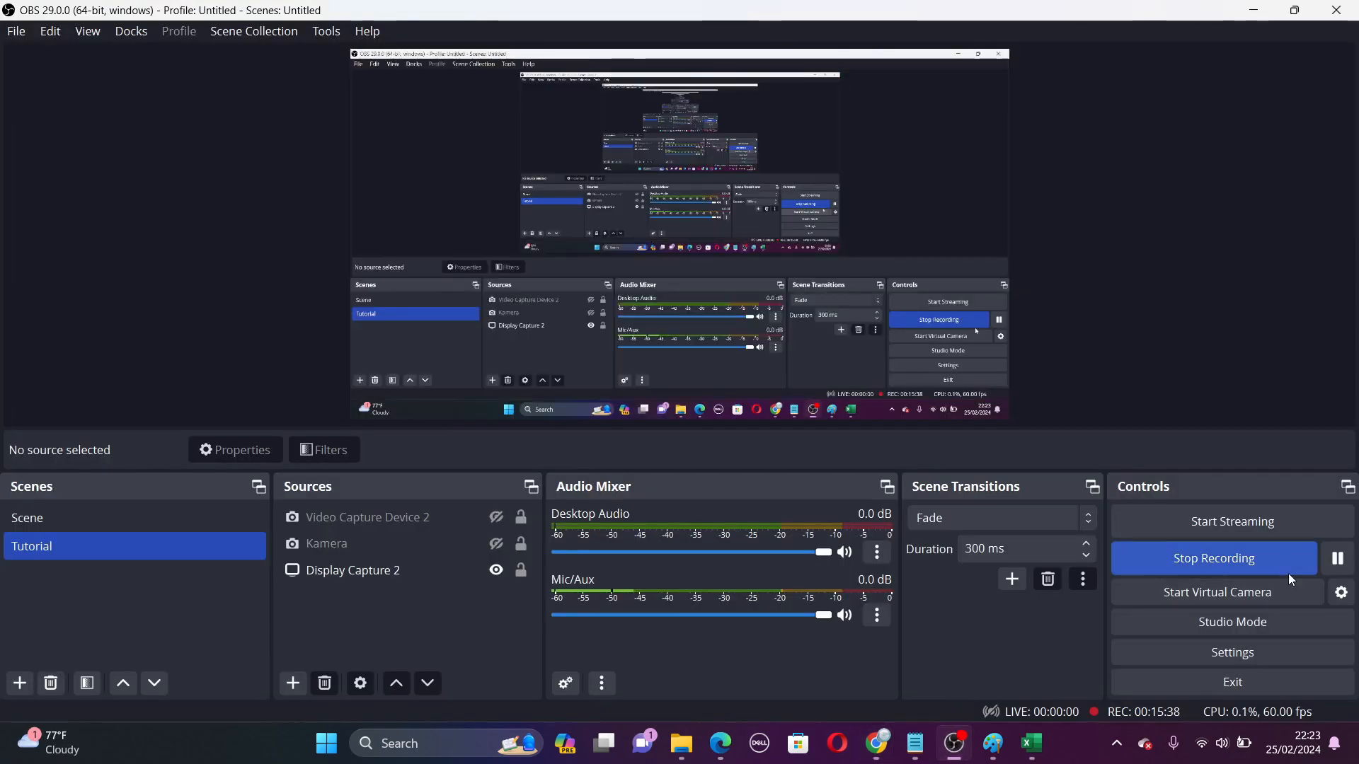